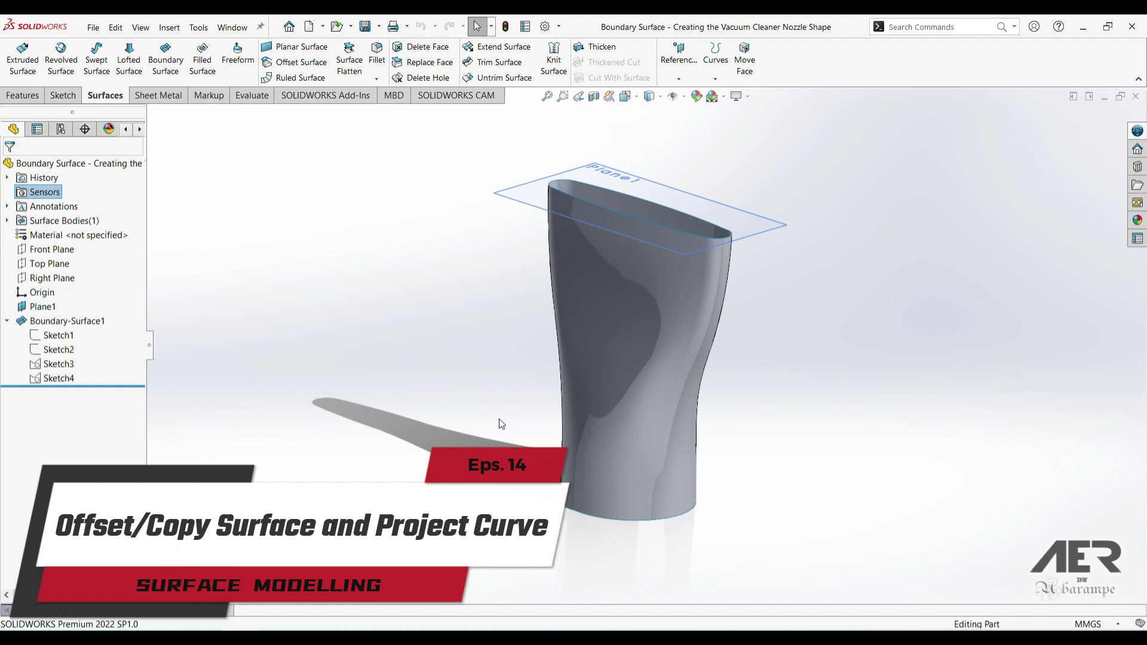
Step: Start a new sketch on the Front Plane
mouse_move(581, 403)
middle_mouse_down()
mouse_move(583, 351)
mouse_move(593, 379)
mouse_move(613, 367)
middle_mouse_up()
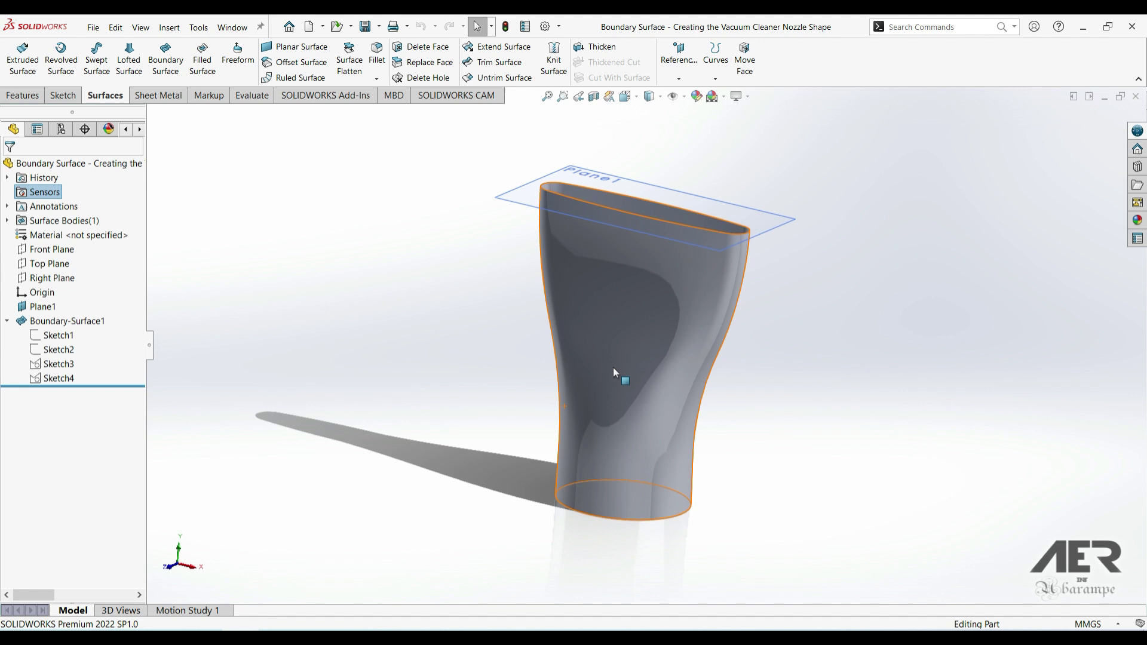
middle_click_drag(633, 437, 640, 344)
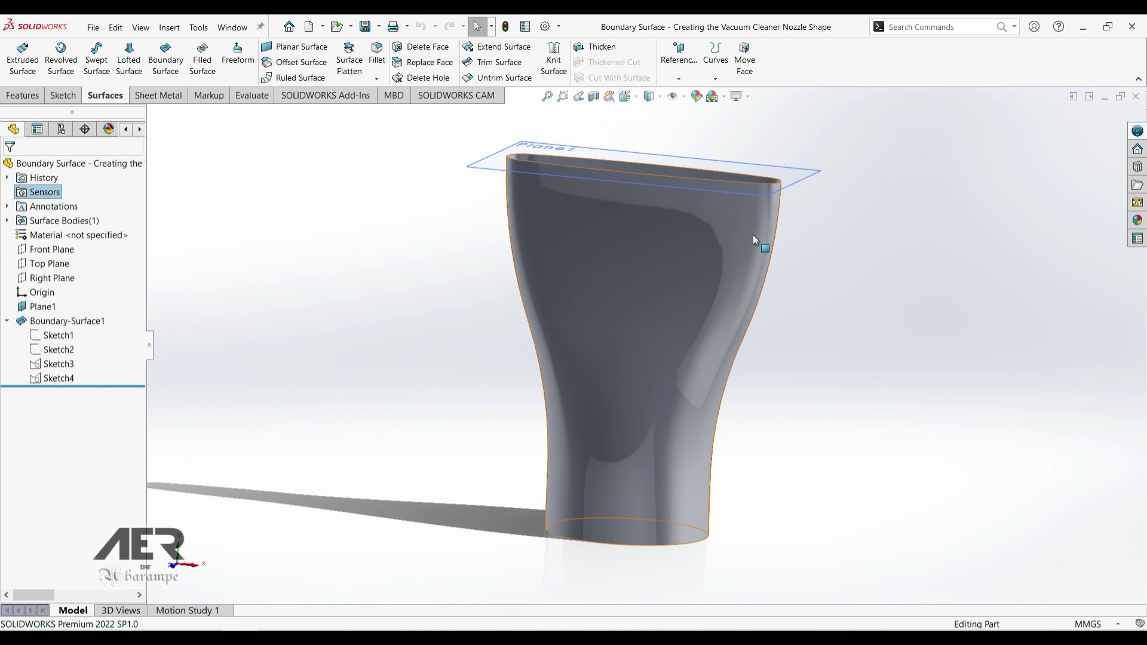
middle_click_drag(630, 309, 533, 261)
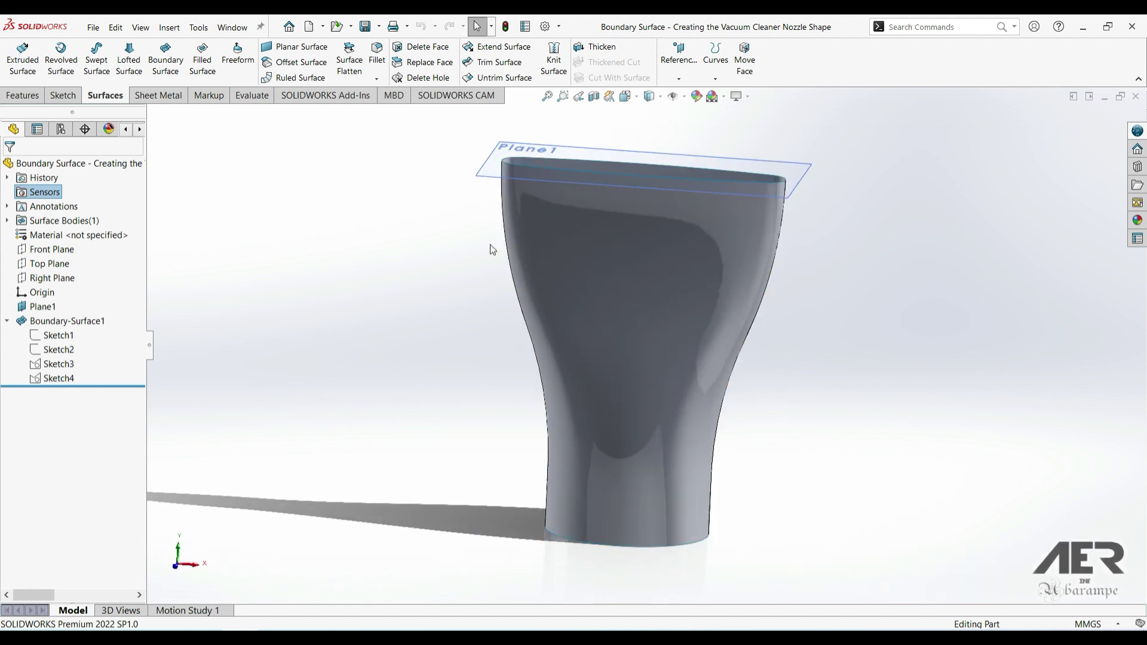
left_click(51, 249)
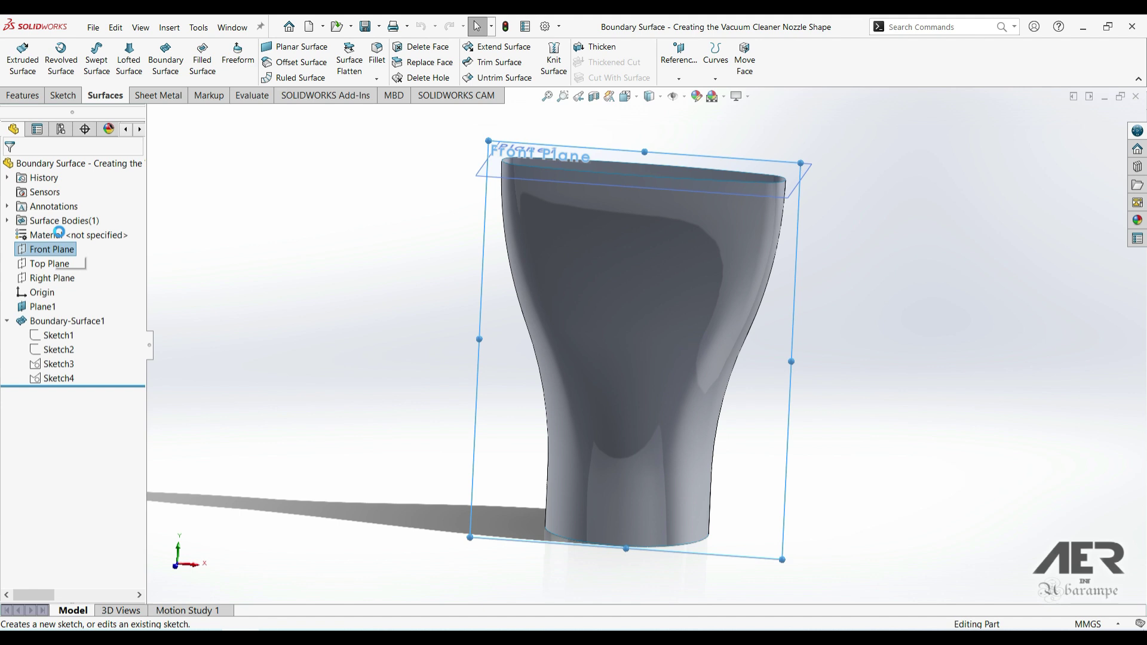
left_click(67, 236)
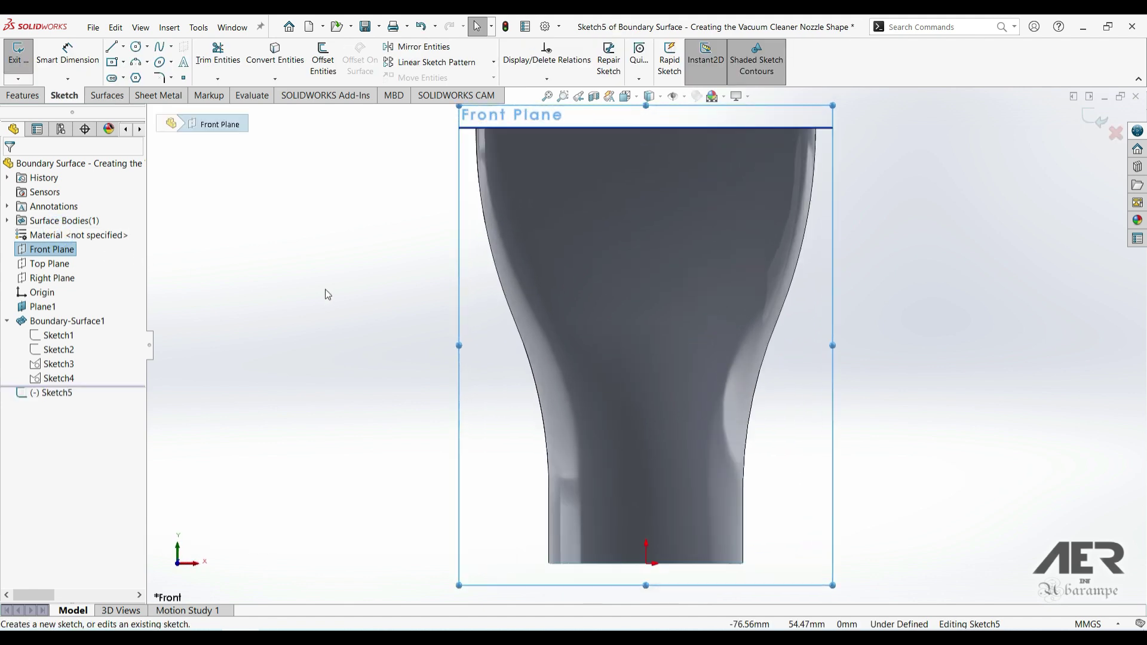
Step: Draw a vertical centerline from the origin up to the nozzle's top edge
left_click(123, 47)
left_click(143, 77)
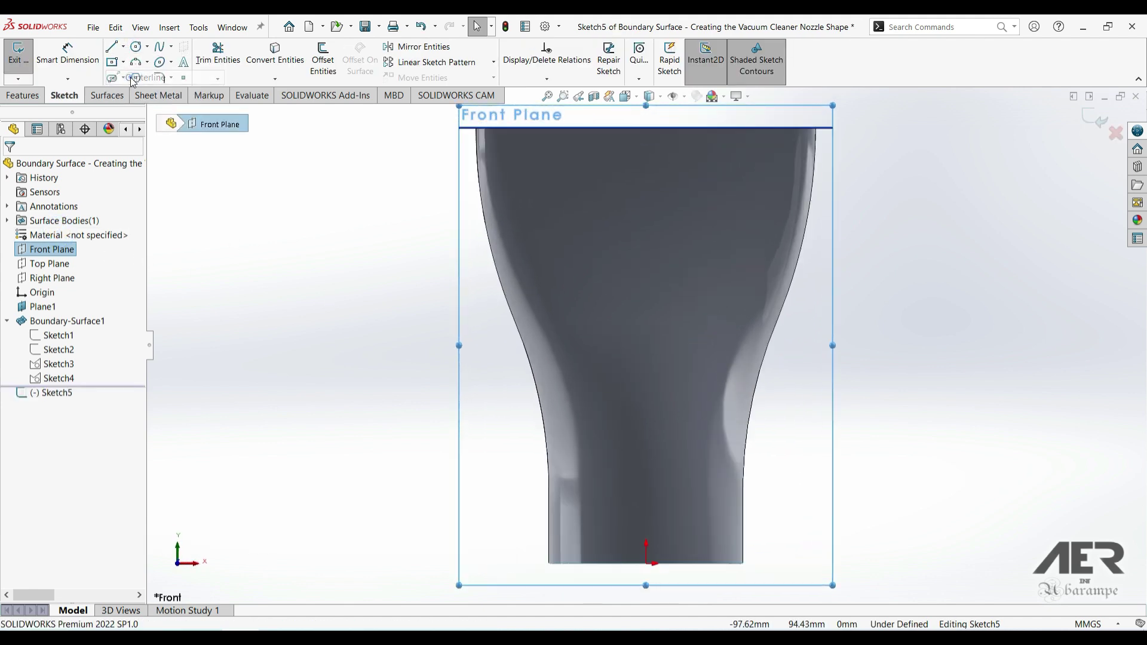
key("f")
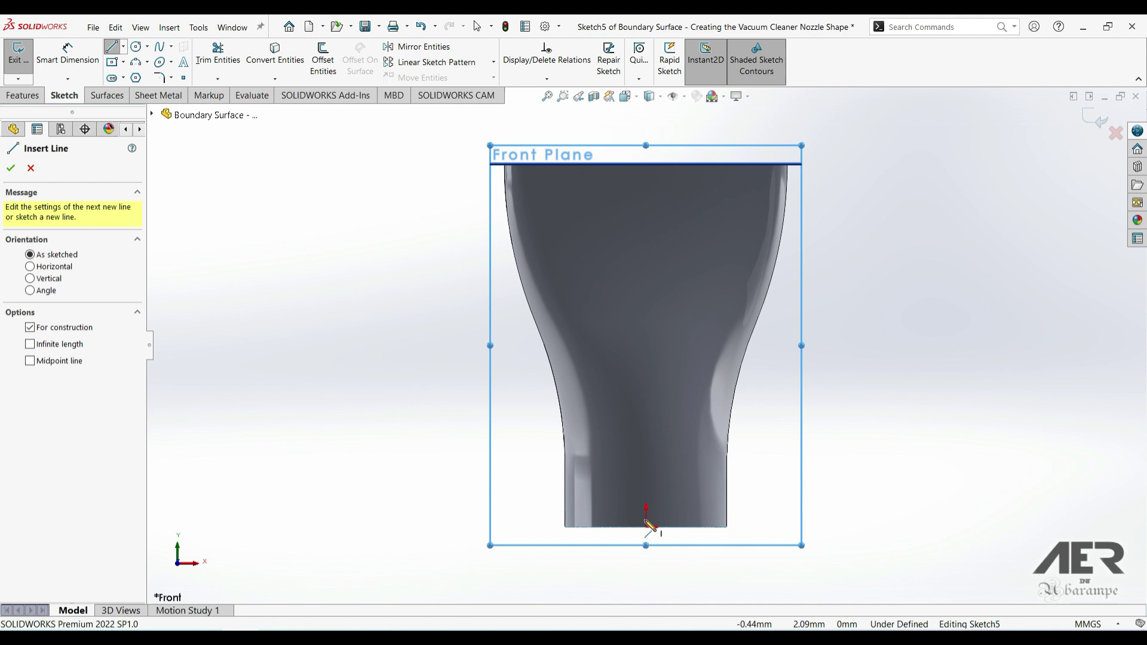
left_click(647, 527)
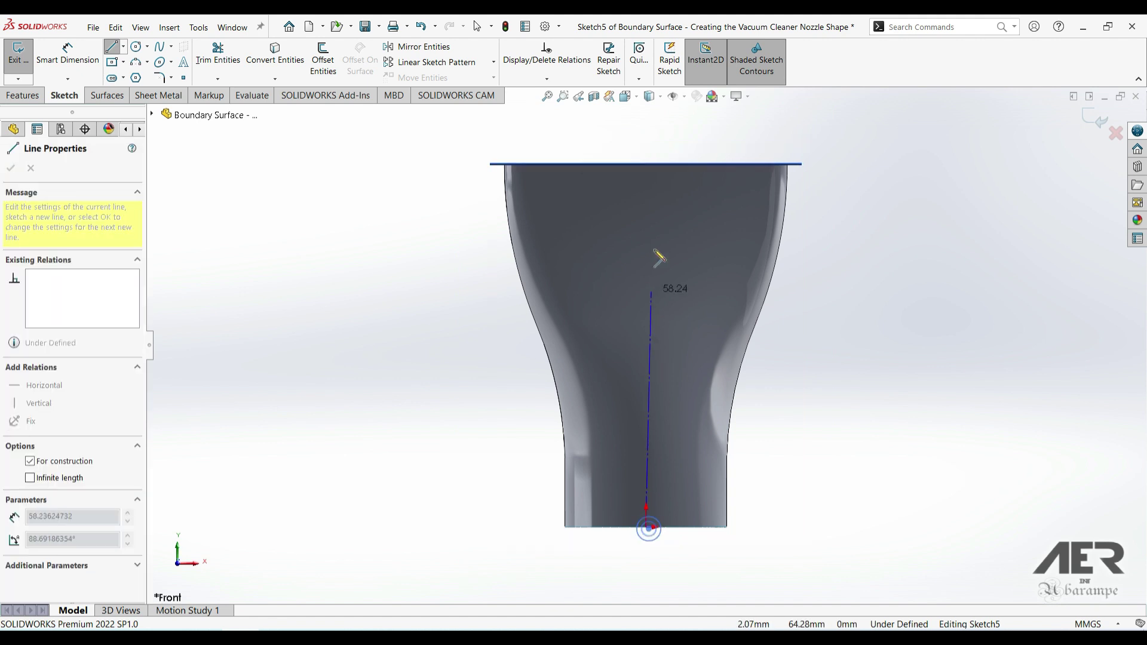
left_click(647, 165)
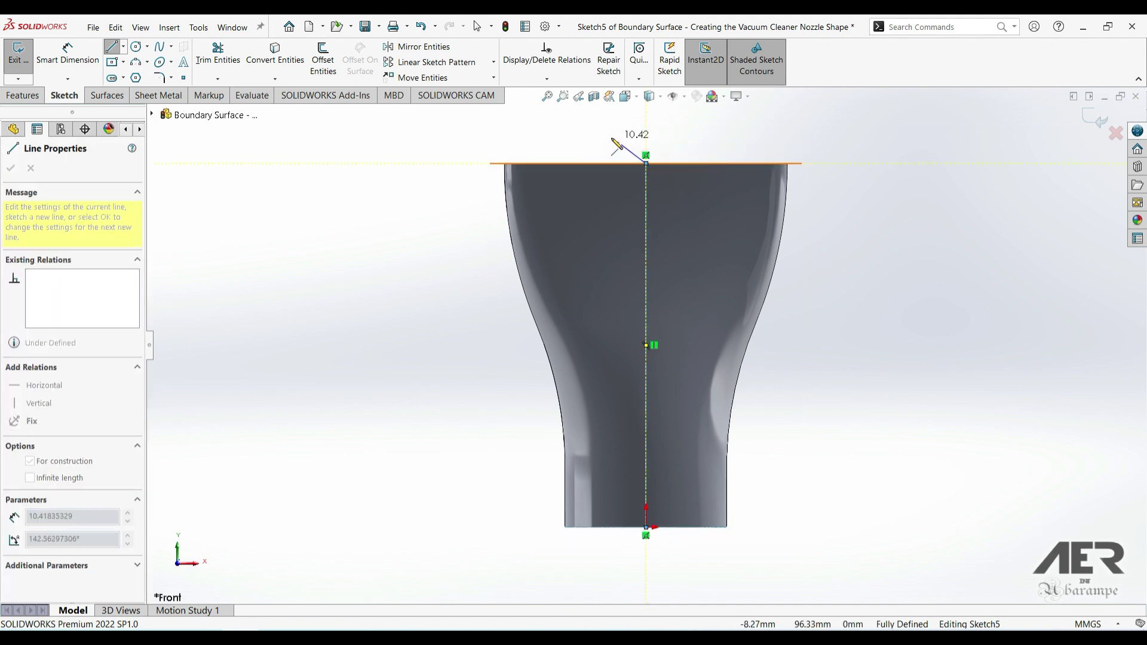
Step: Draw a three-point arc across the nozzle's top
key("Escape")
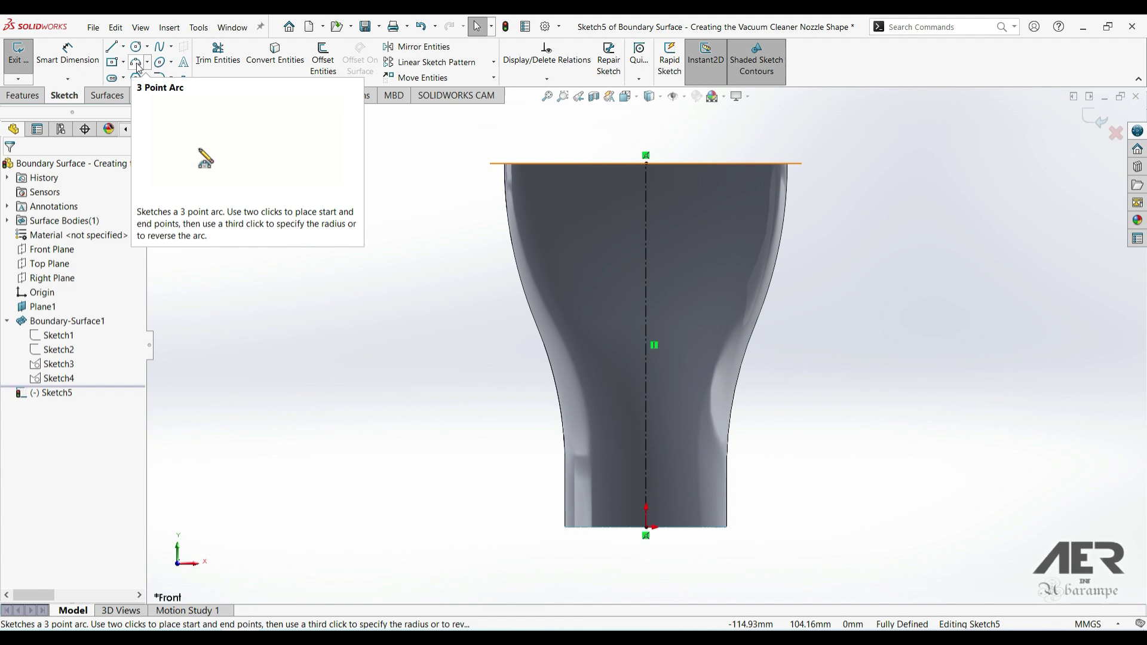
left_click(136, 62)
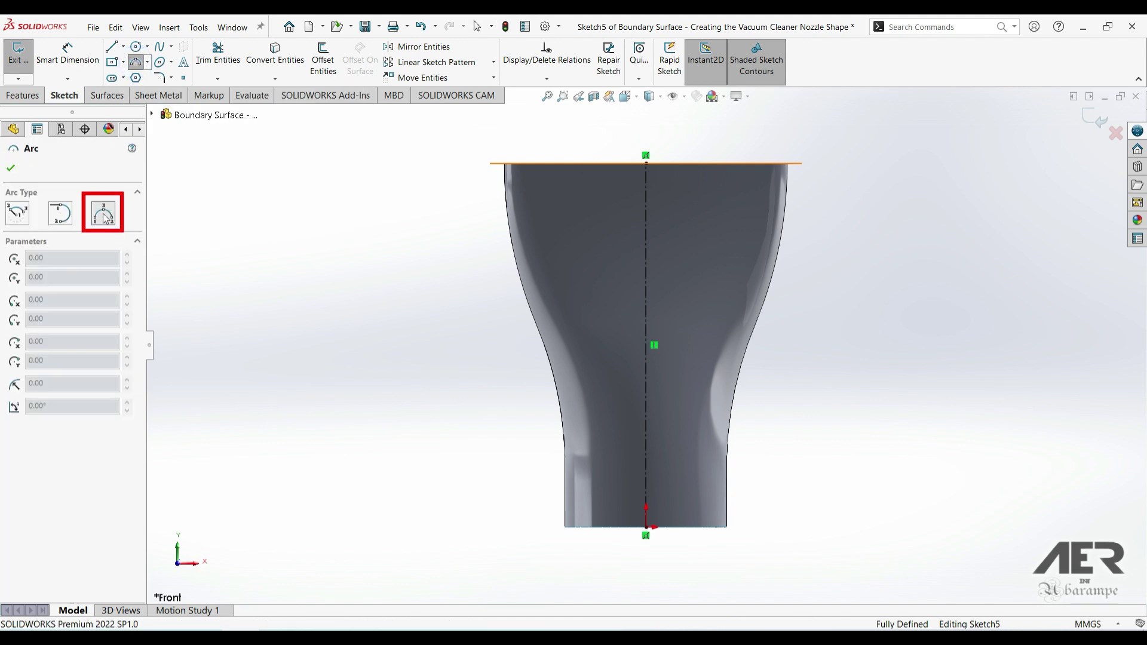
left_click(471, 211)
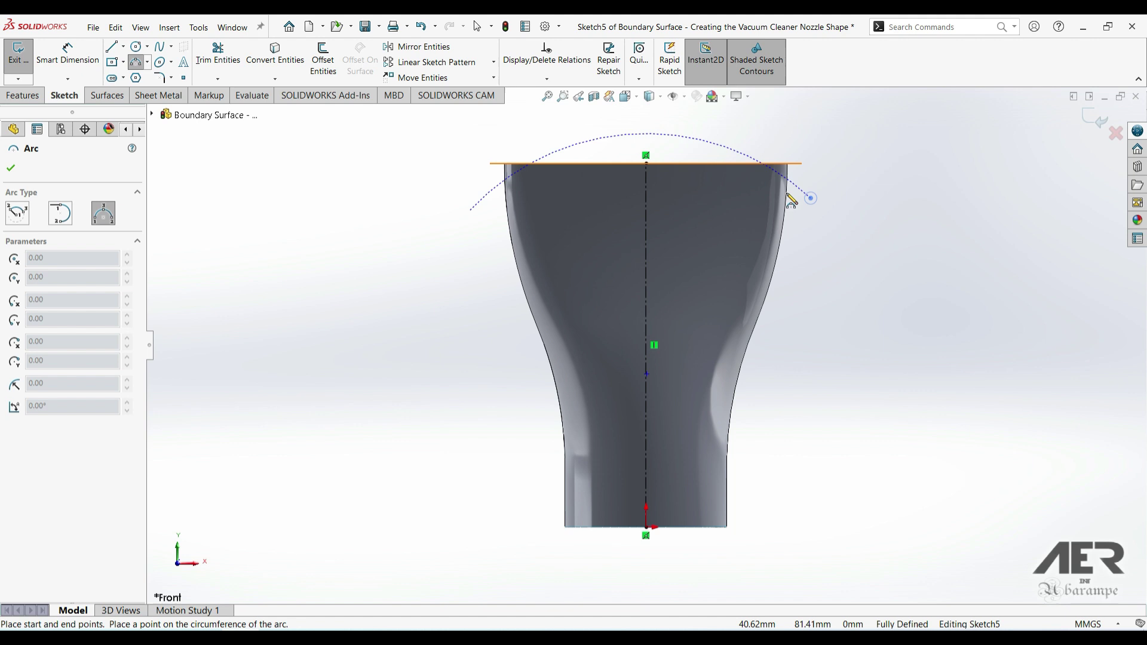
left_click(810, 198)
left_click(653, 177)
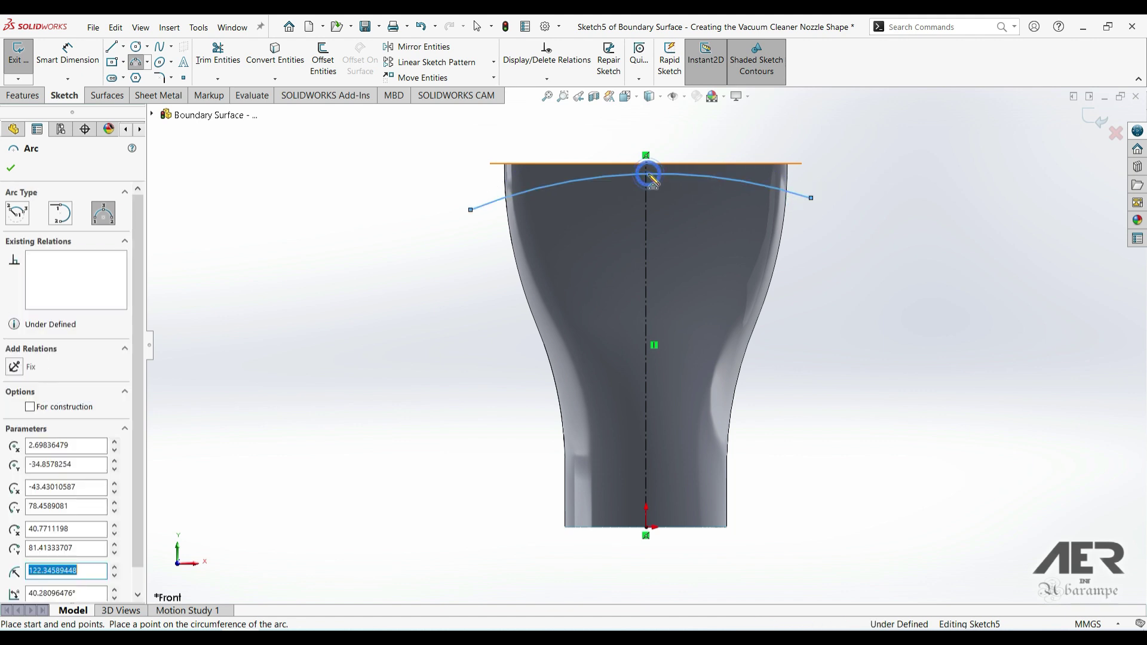
key("Escape")
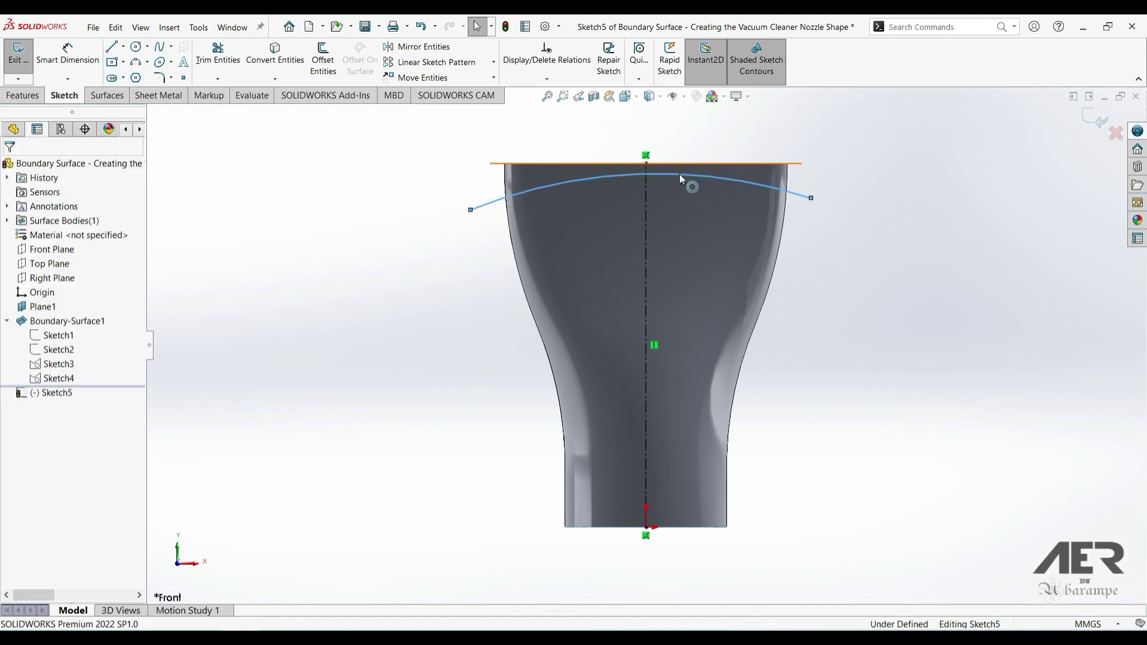
Step: Make the arc's midpoint coincident with the centerline's top endpoint
right_click(679, 174)
left_click(730, 182)
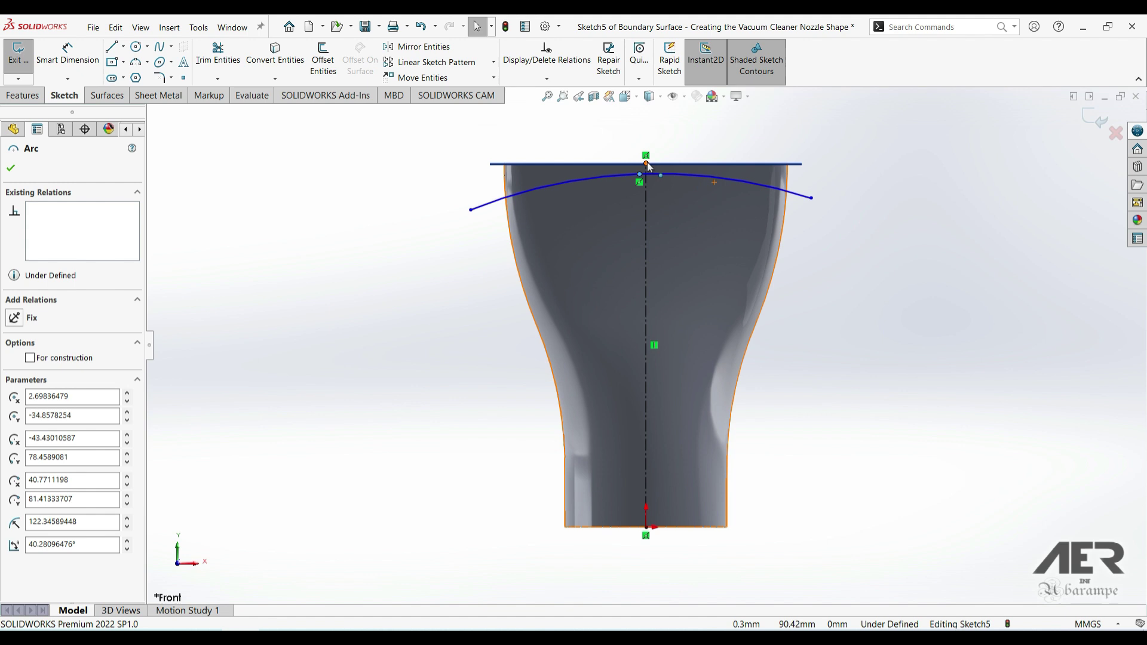
left_click(647, 162)
left_click(644, 163, "ctrl")
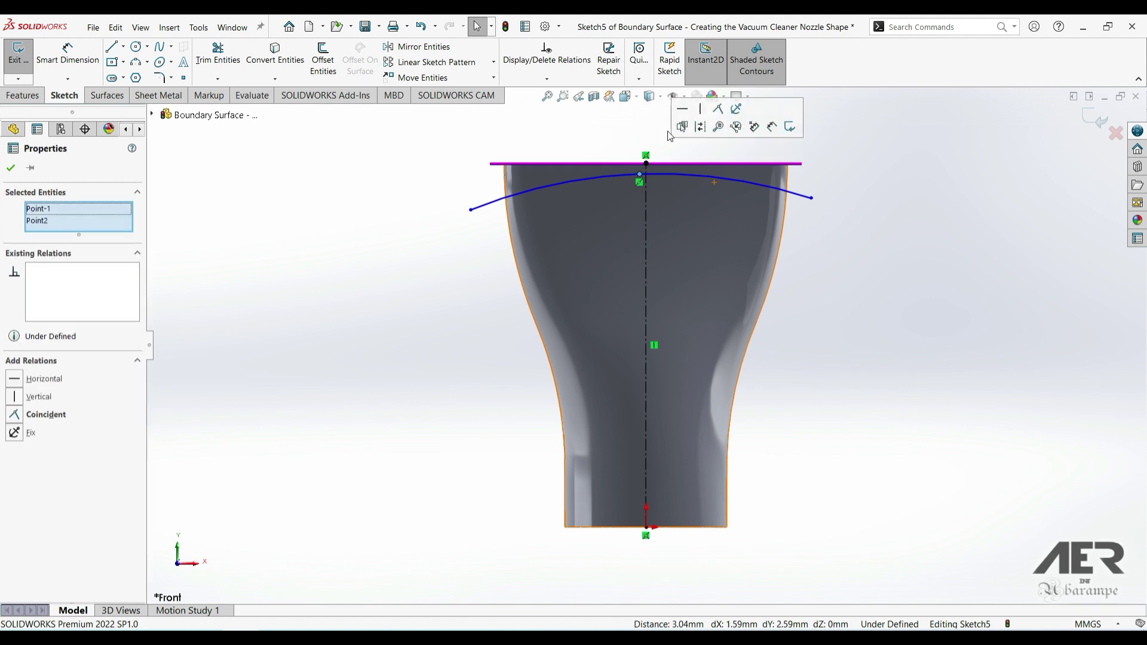
left_click(717, 109)
left_click(610, 143)
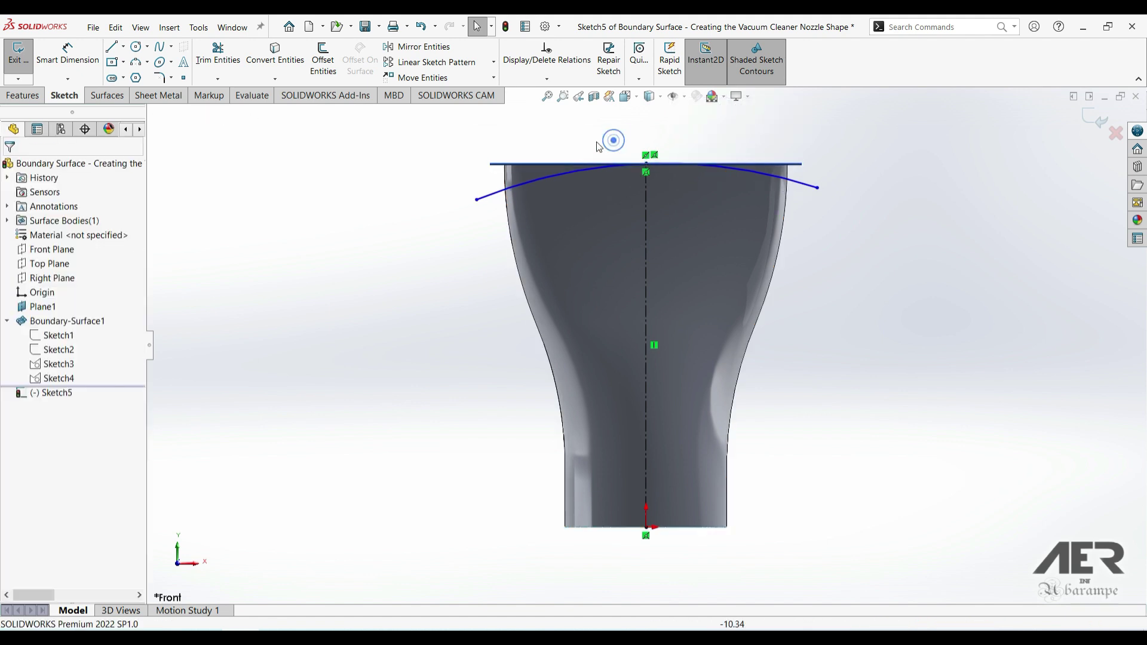
Step: Make the arc's two endpoints symmetric about the centerline
left_click(477, 200)
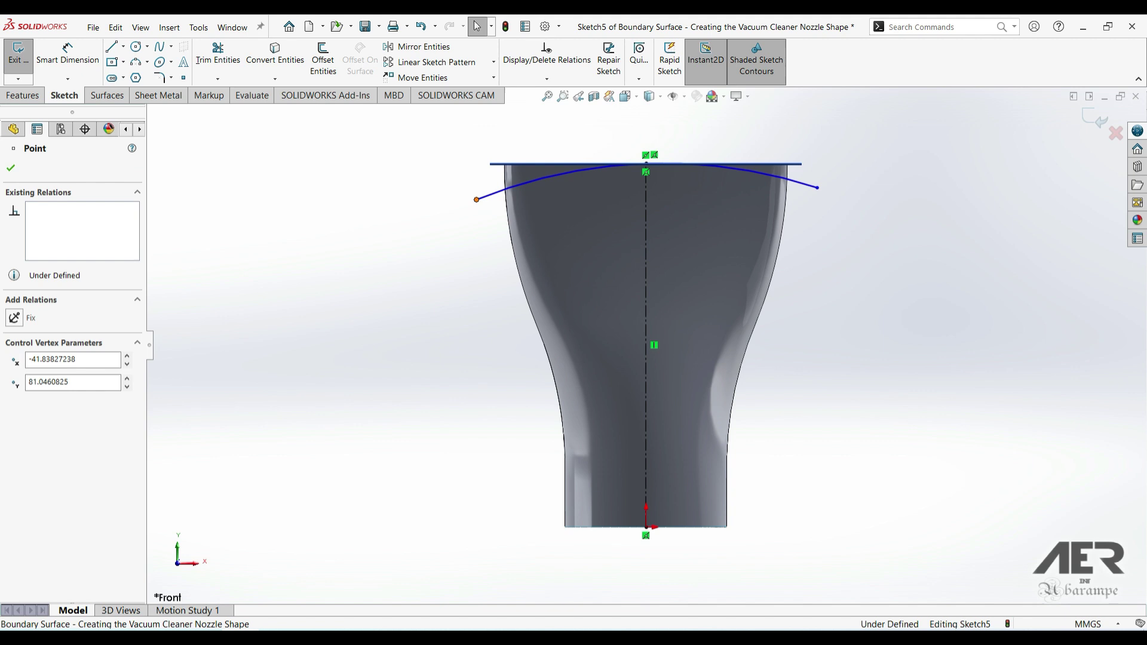
left_click(818, 189, "ctrl")
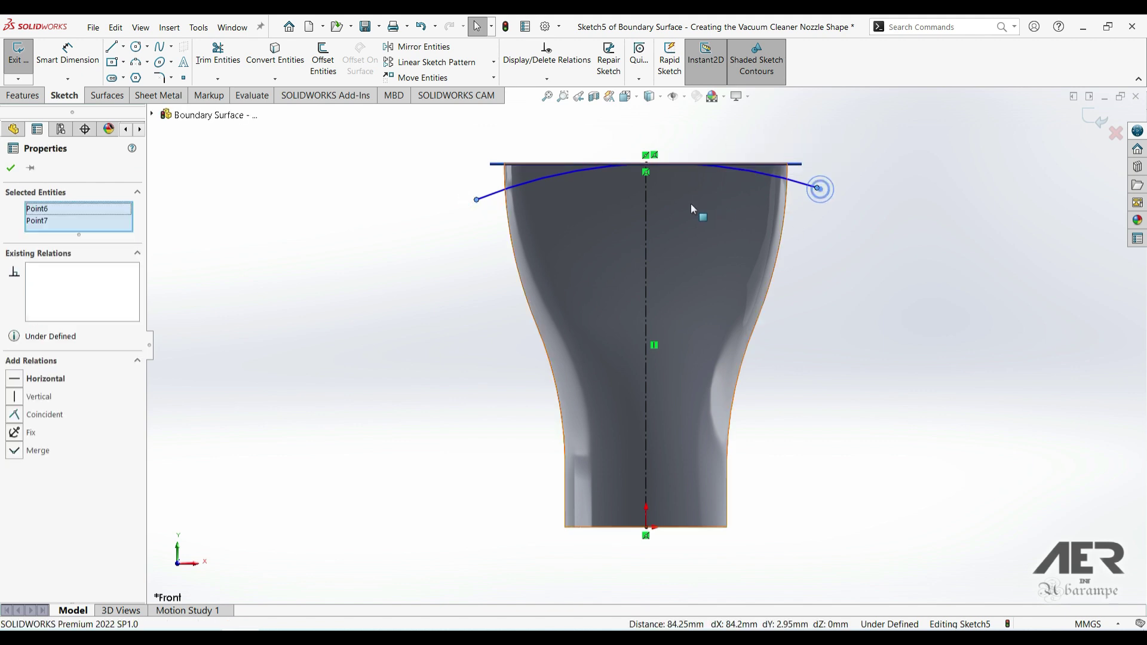
left_click(645, 207, "ctrl")
left_click(674, 146)
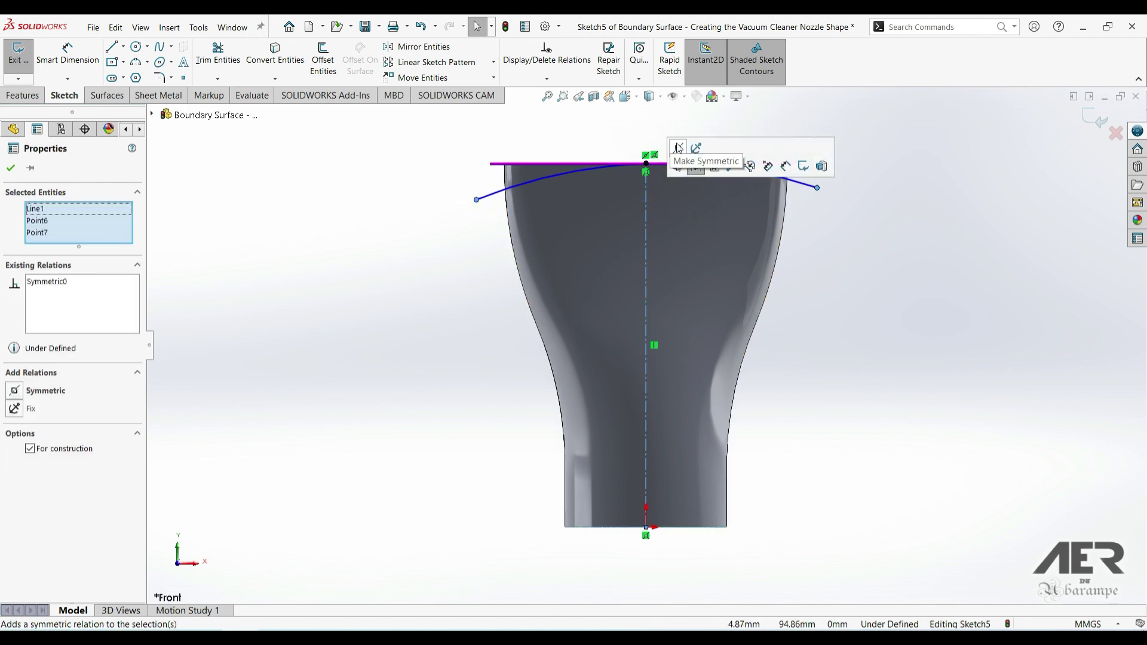
left_click(66, 51)
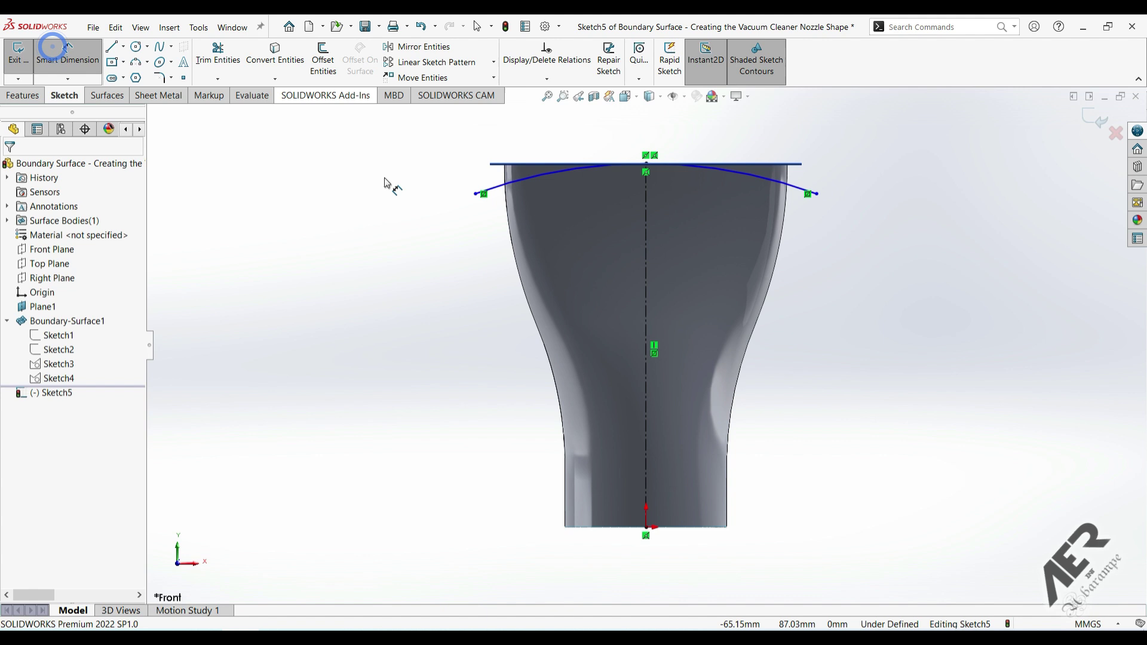
Step: Dimension the distance between the arc's endpoints to 80 mm
left_click(475, 194)
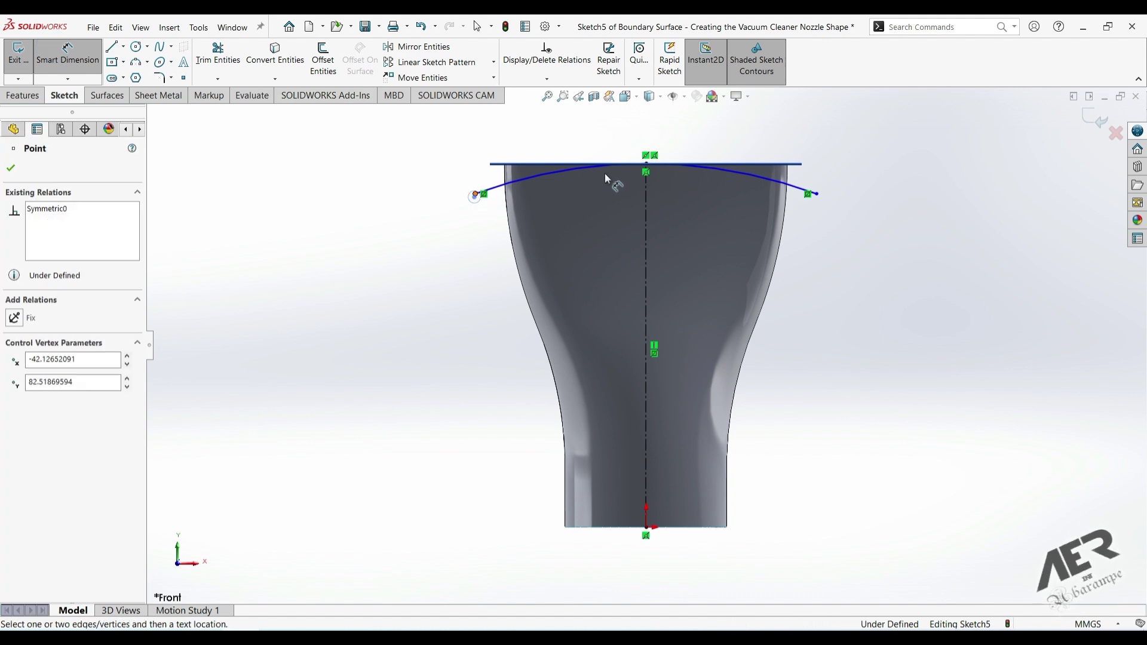
left_click(816, 193)
left_click(636, 127)
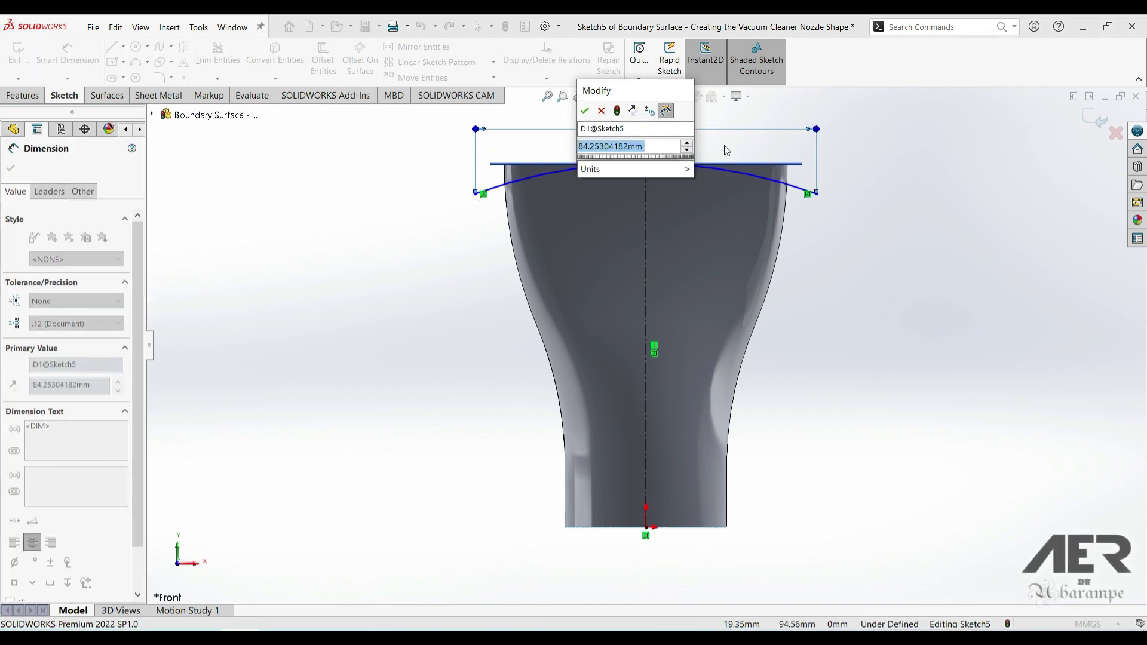
type("80")
key("Return")
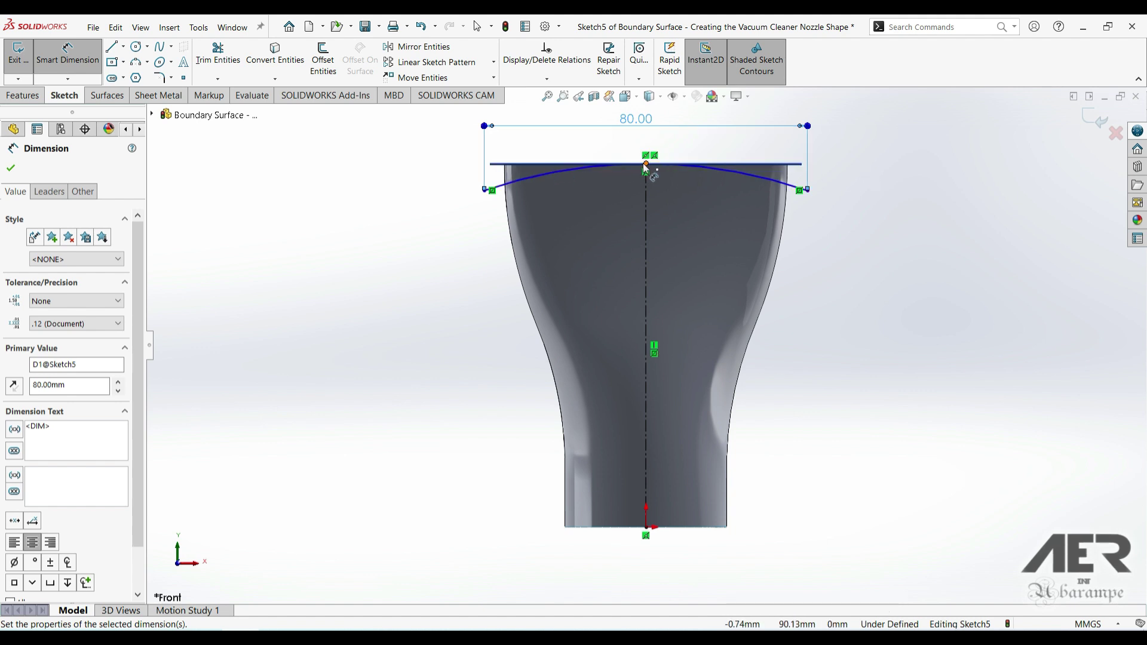
Step: Set the arc endpoints 8 mm below the centerline's top point, fully defining the sketch
left_click(646, 164)
left_click(485, 191)
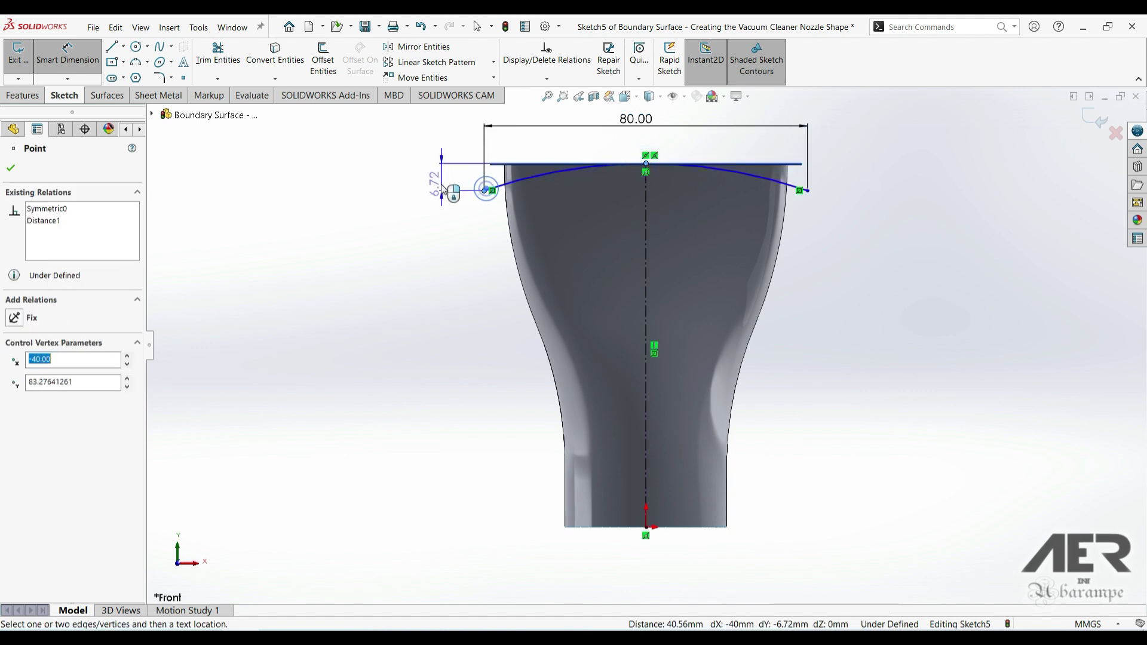
left_click(438, 181)
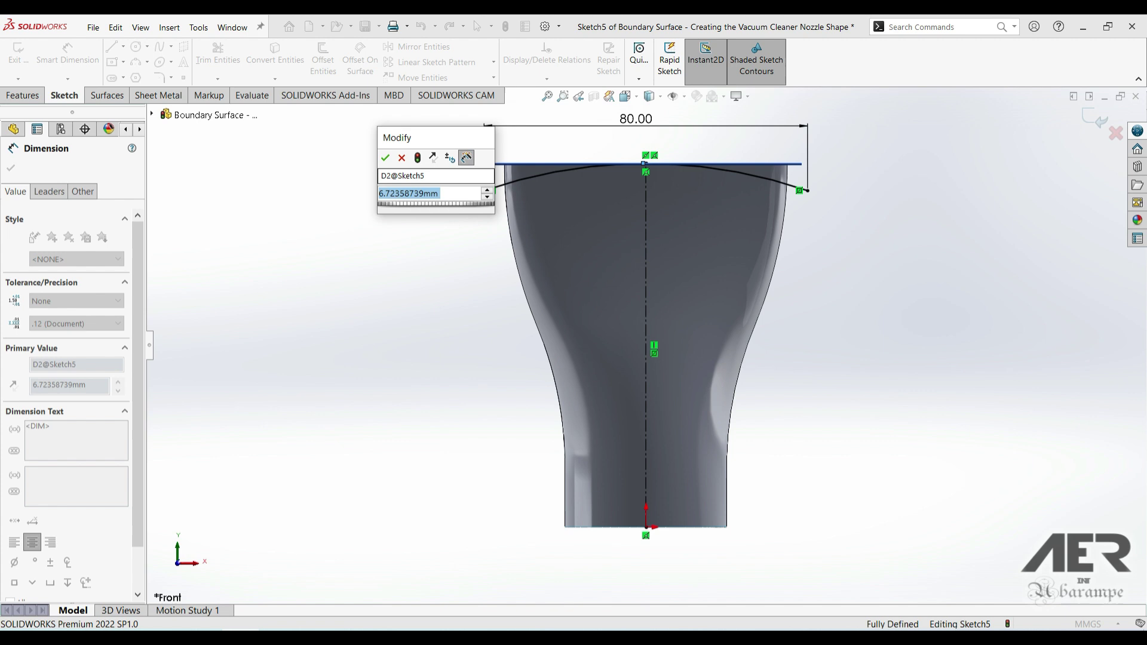
type("8")
key("Return")
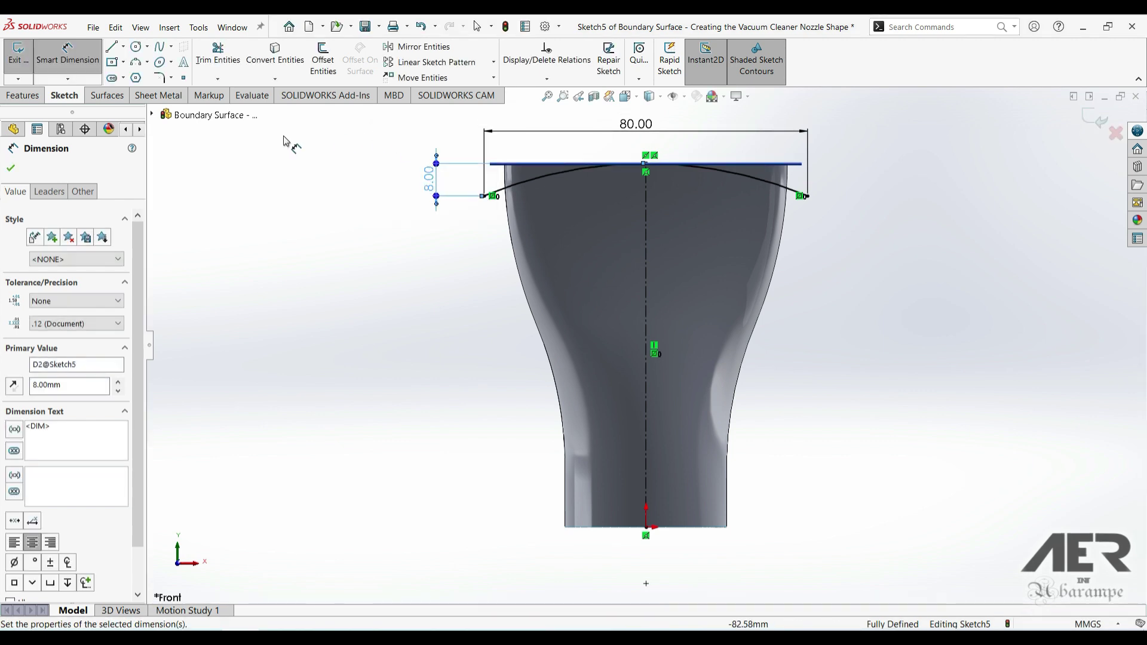
left_click(11, 169)
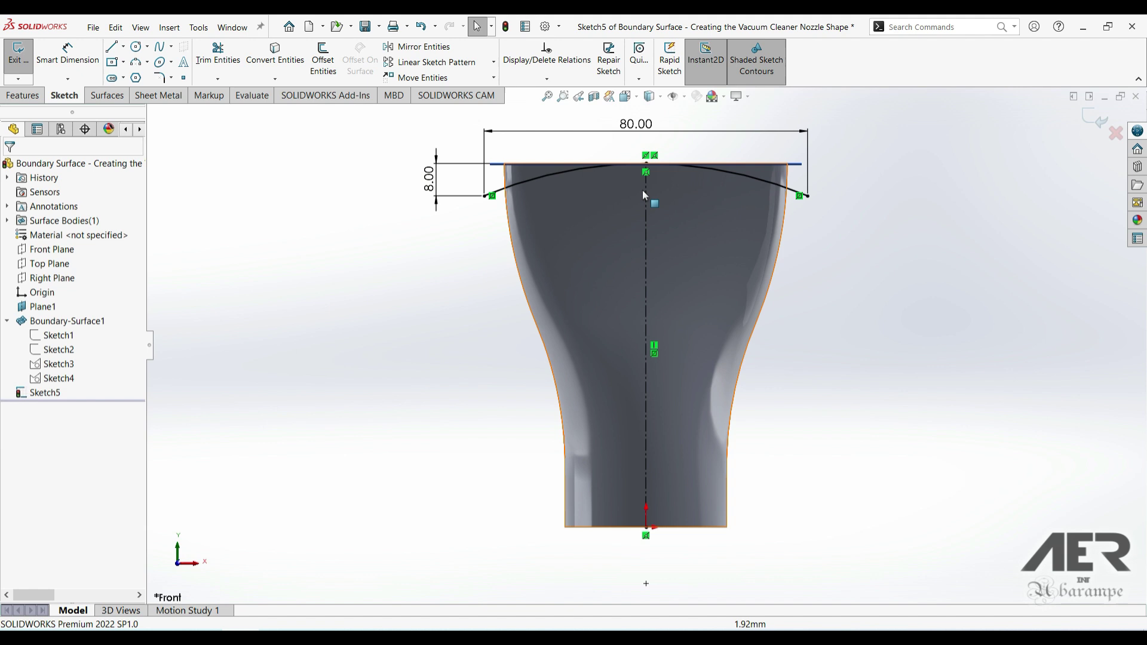
middle_click_drag(796, 205, 704, 229)
scroll(703, 229, "down", 3)
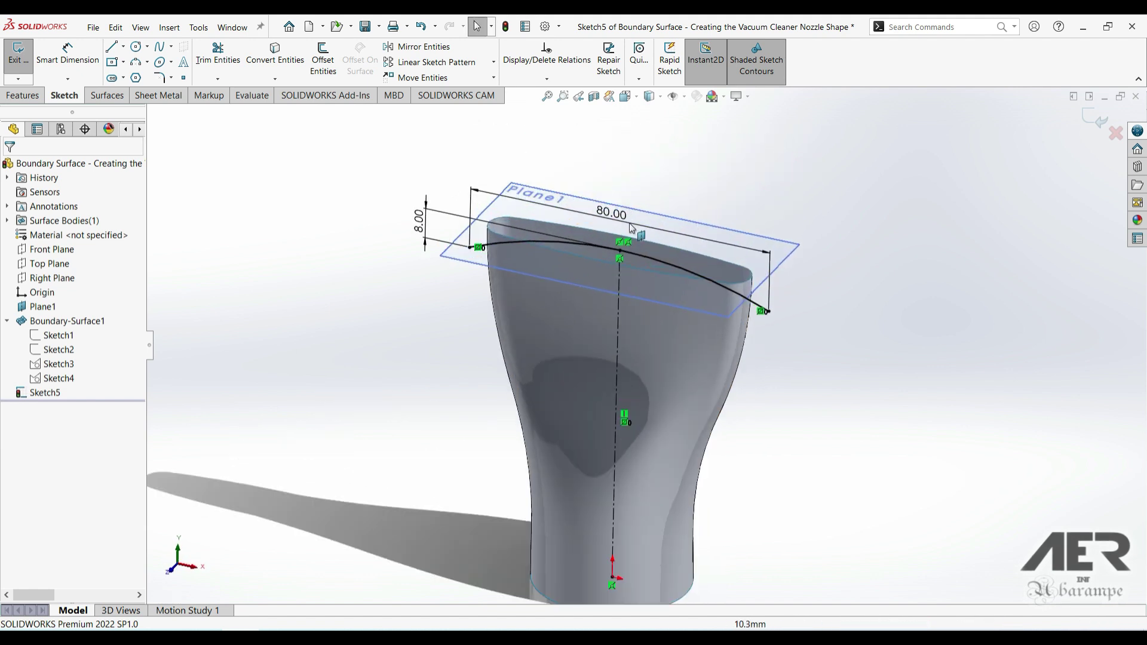
Step: Extrude the arc sketch as a surface, mid-plane, 50 mm deep
key("z")
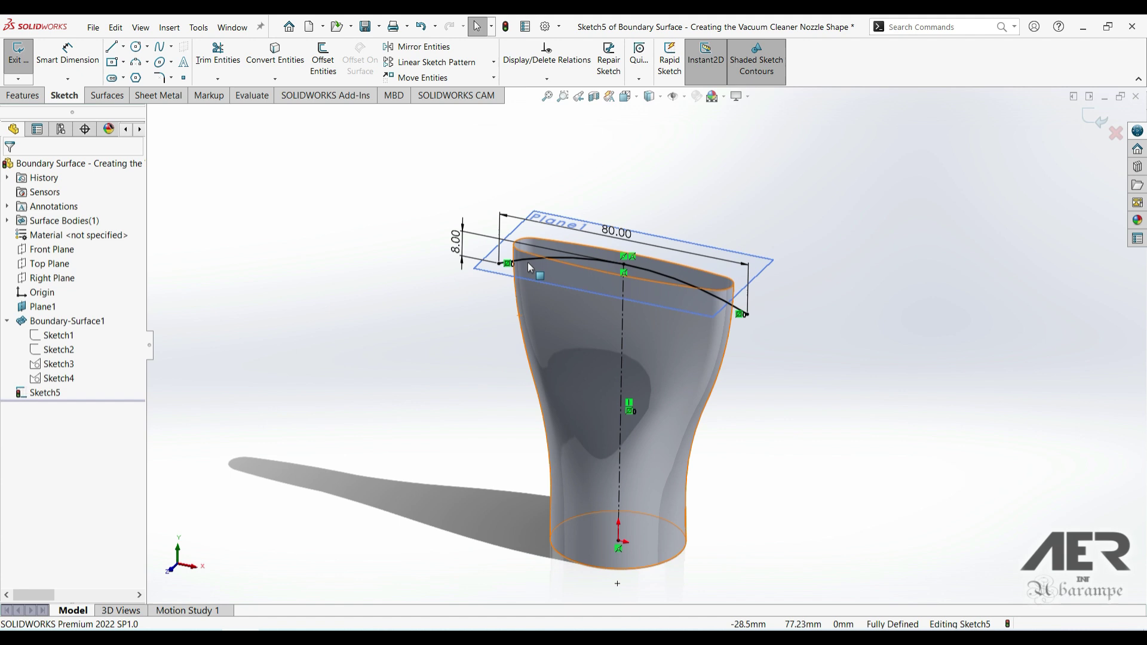
left_click(105, 95)
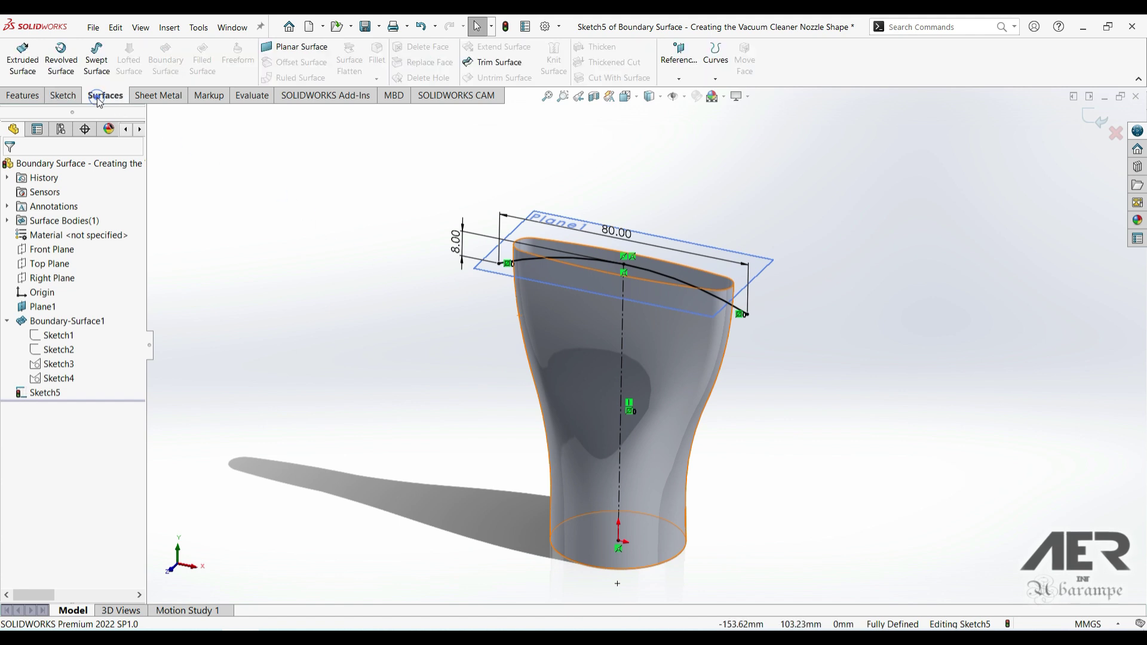
left_click(23, 54)
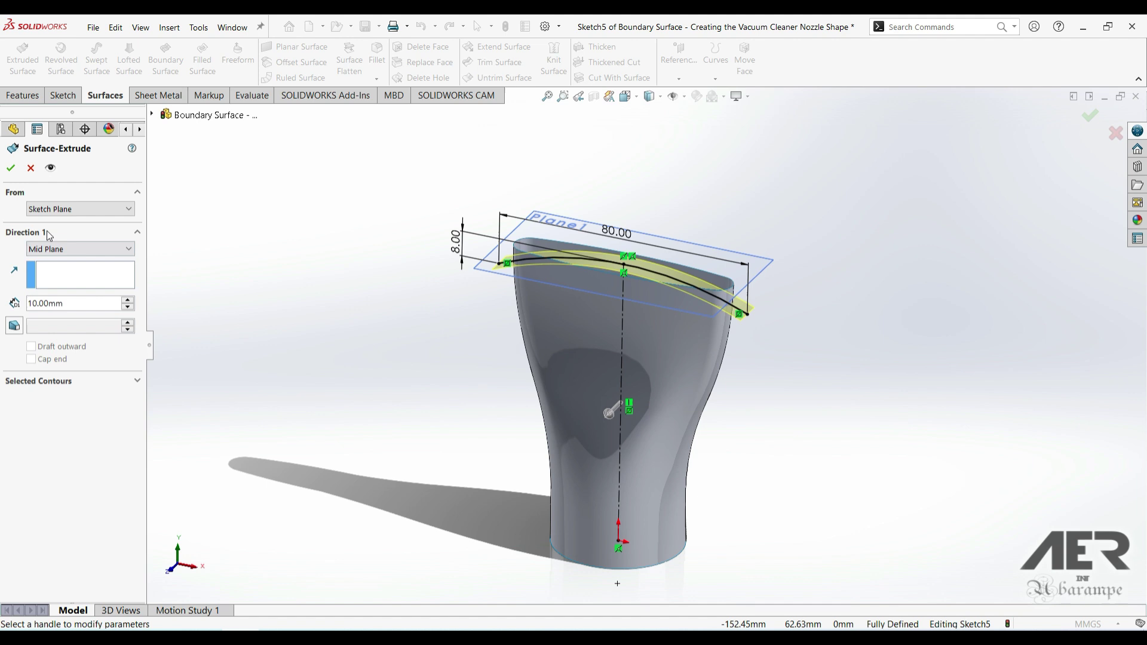
left_click(127, 301)
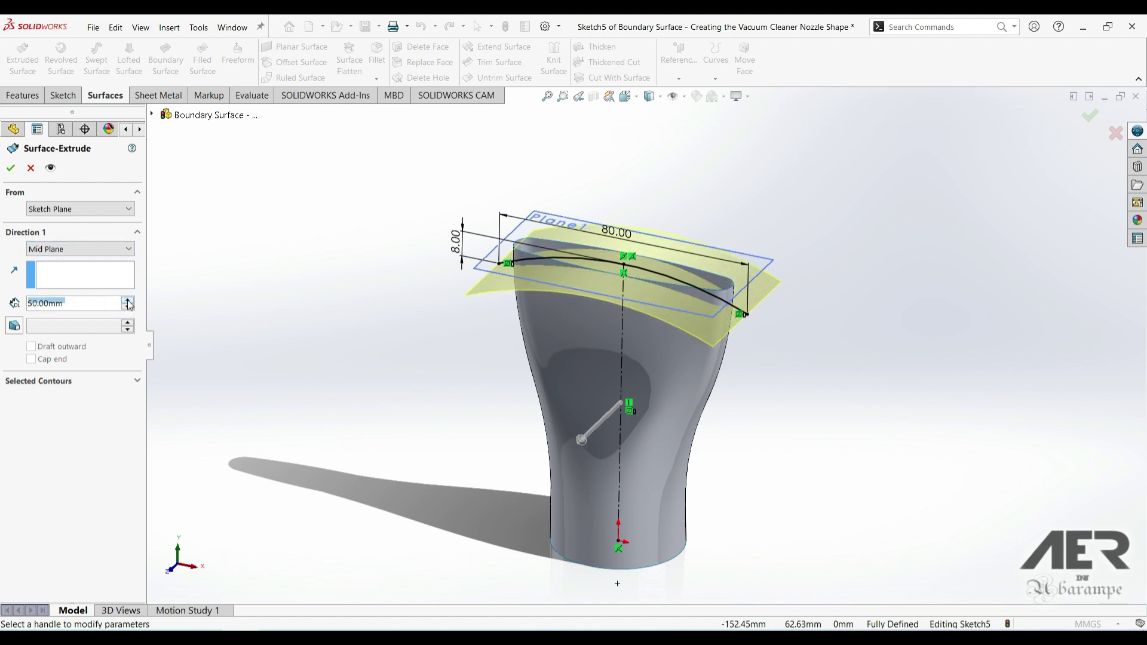
left_click(127, 300)
left_click(128, 306)
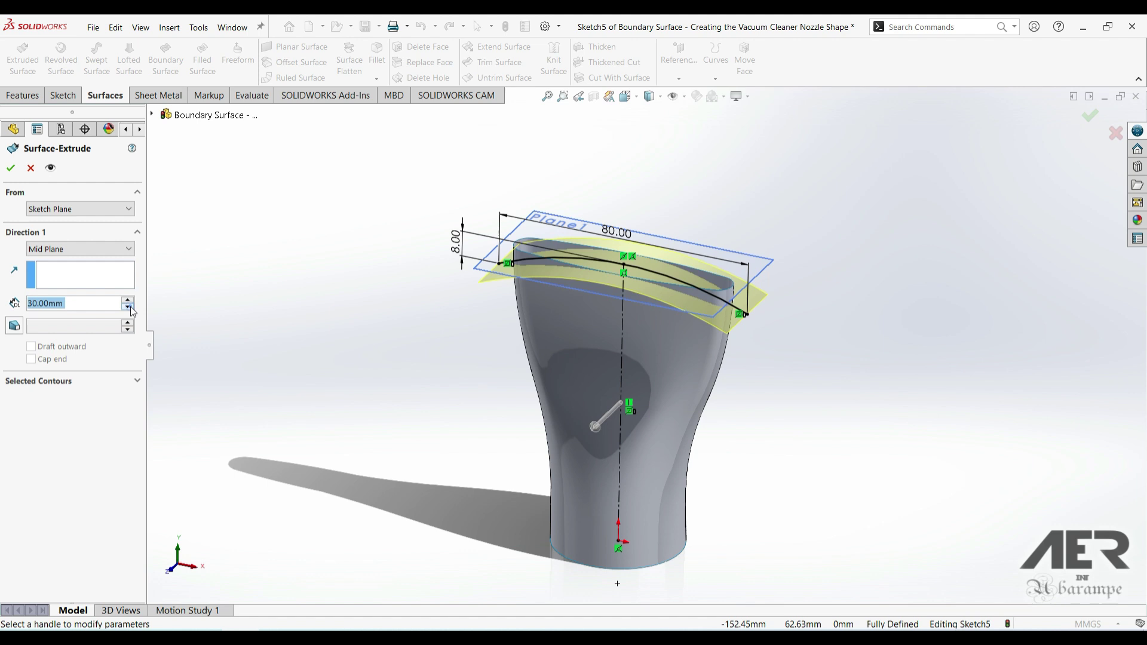
scroll(96, 305, "up", 3)
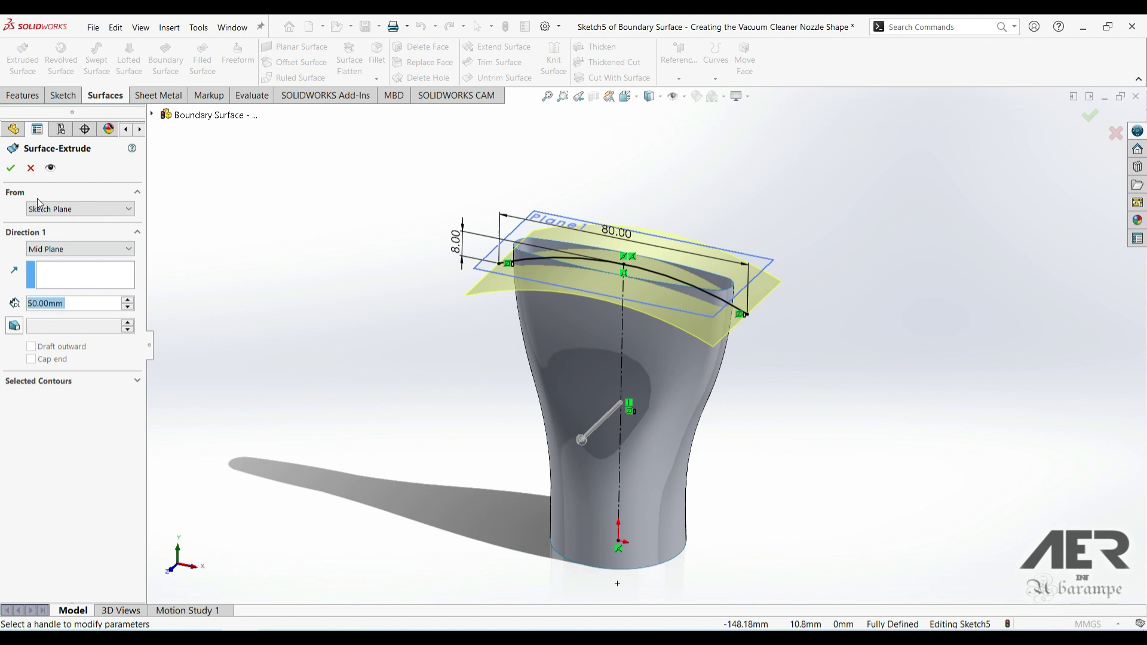
left_click(12, 169)
middle_click_drag(562, 235, 571, 296)
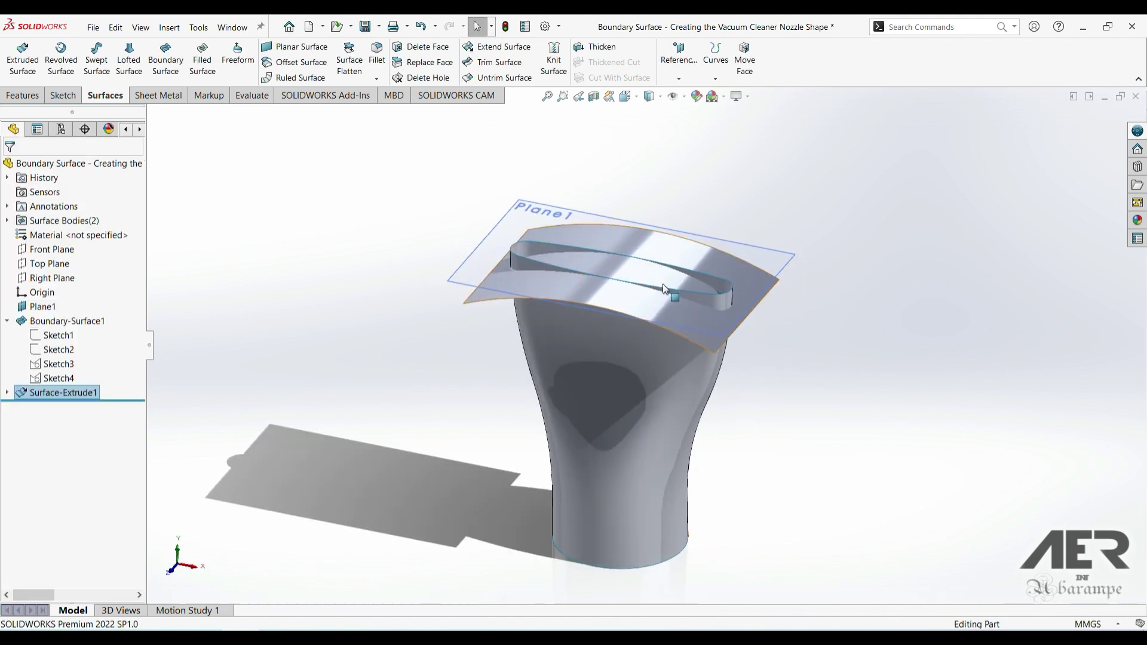
Step: Trim the nozzle with Surface-Extrude1, removing the top piece and the small end sliver
middle_click_drag(503, 249, 512, 187)
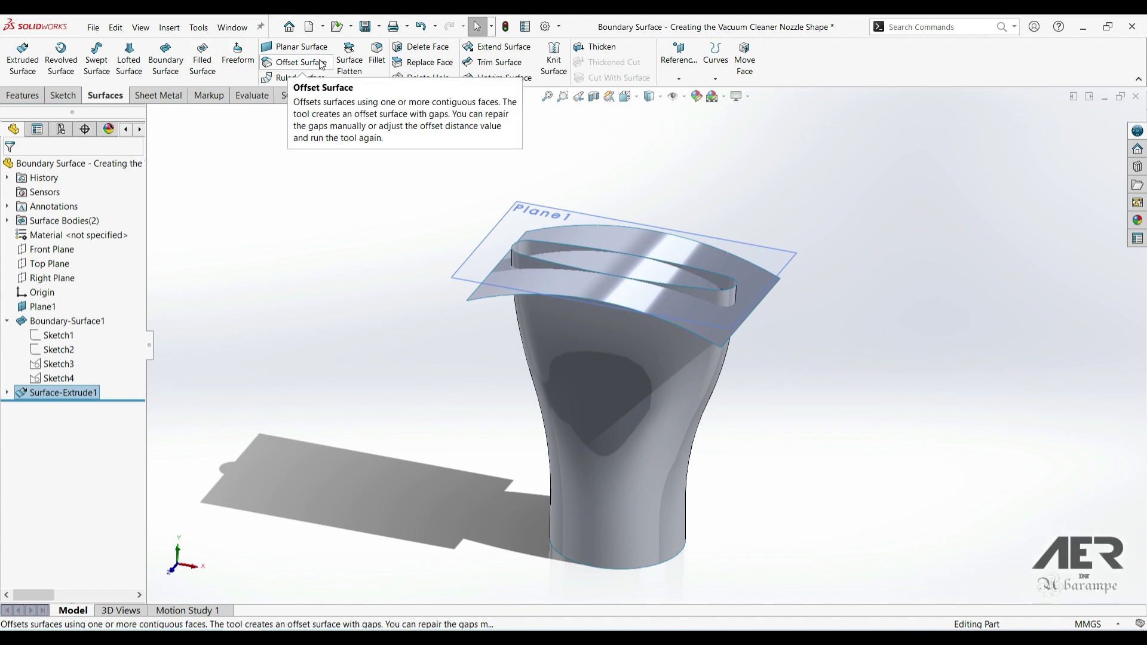
left_click(499, 63)
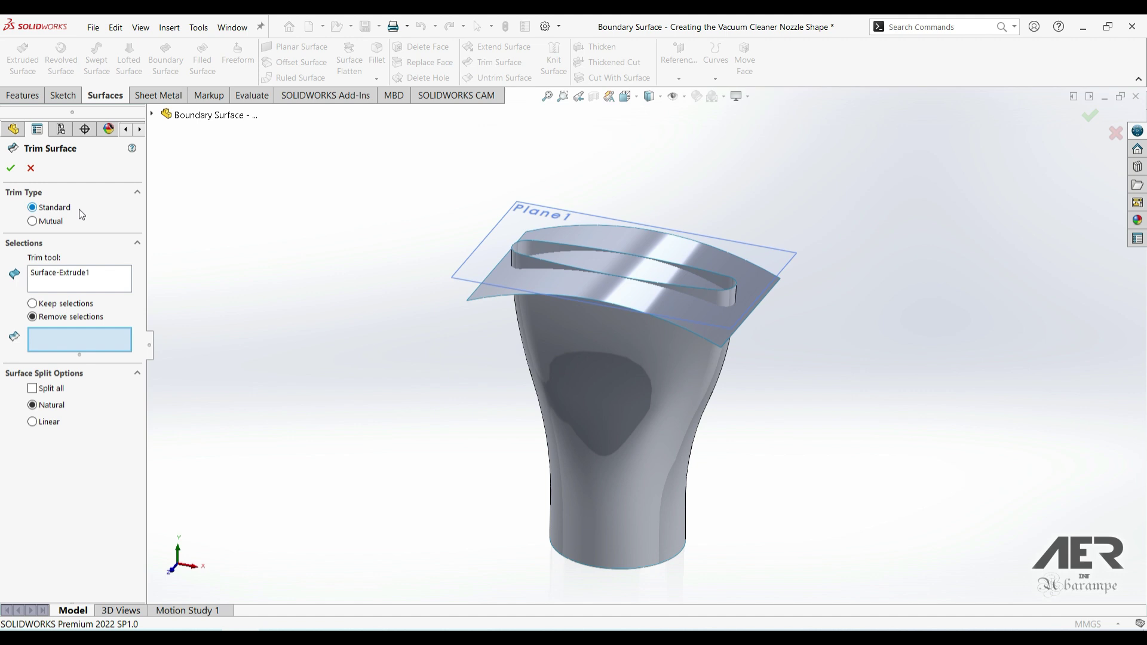
left_click(70, 277)
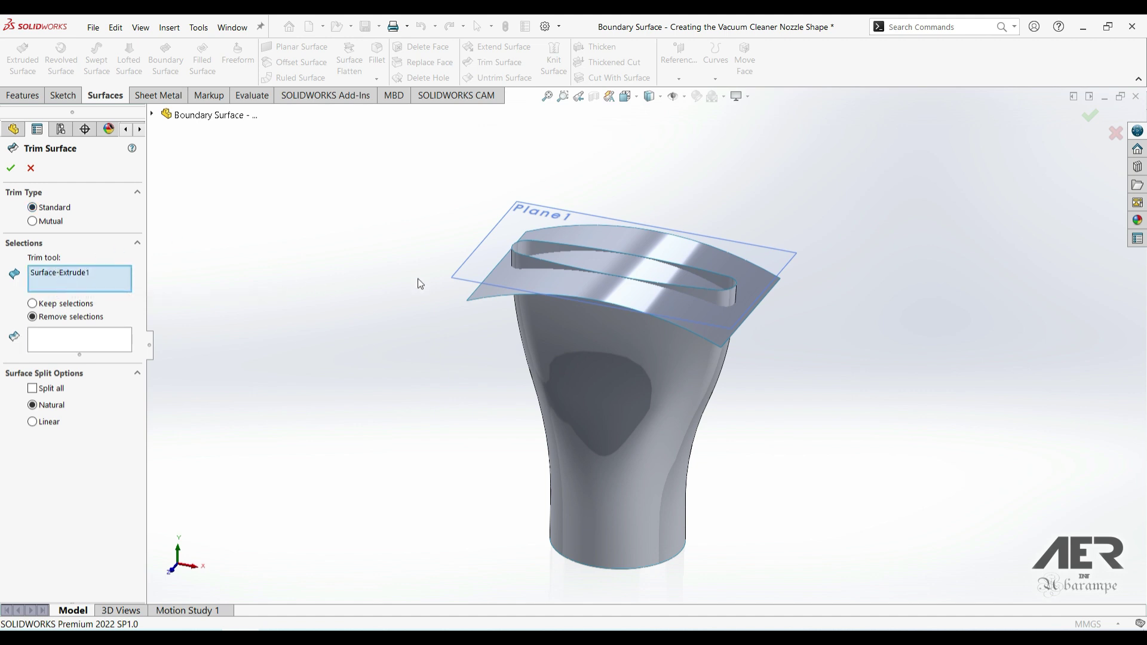
left_click(480, 296)
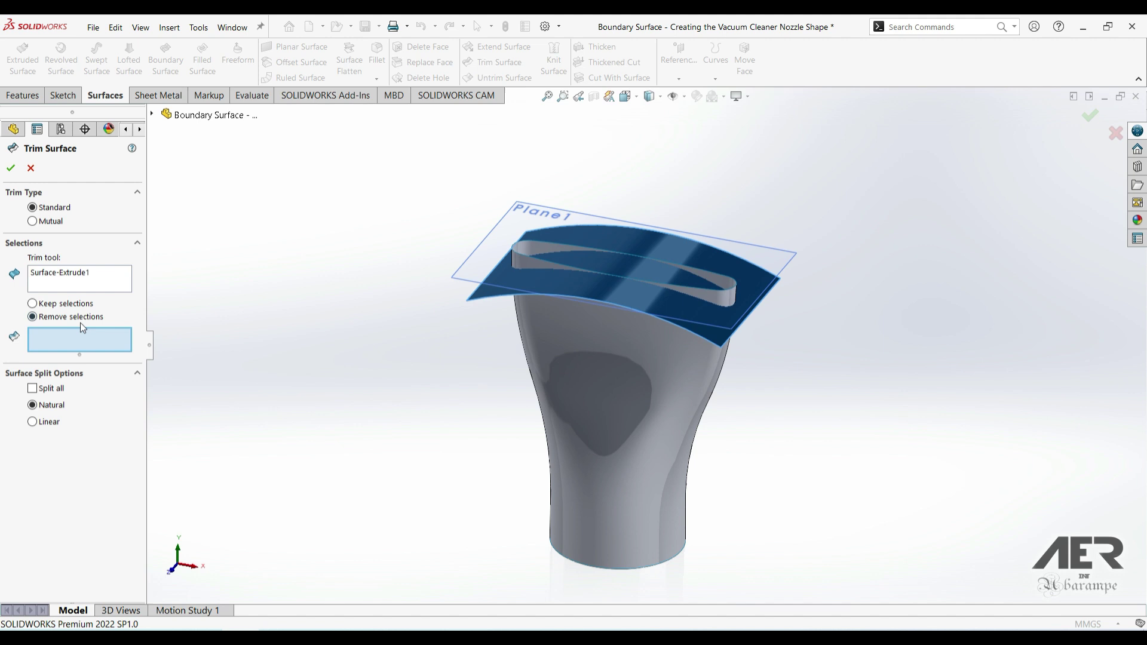
left_click(524, 263)
left_click(731, 304)
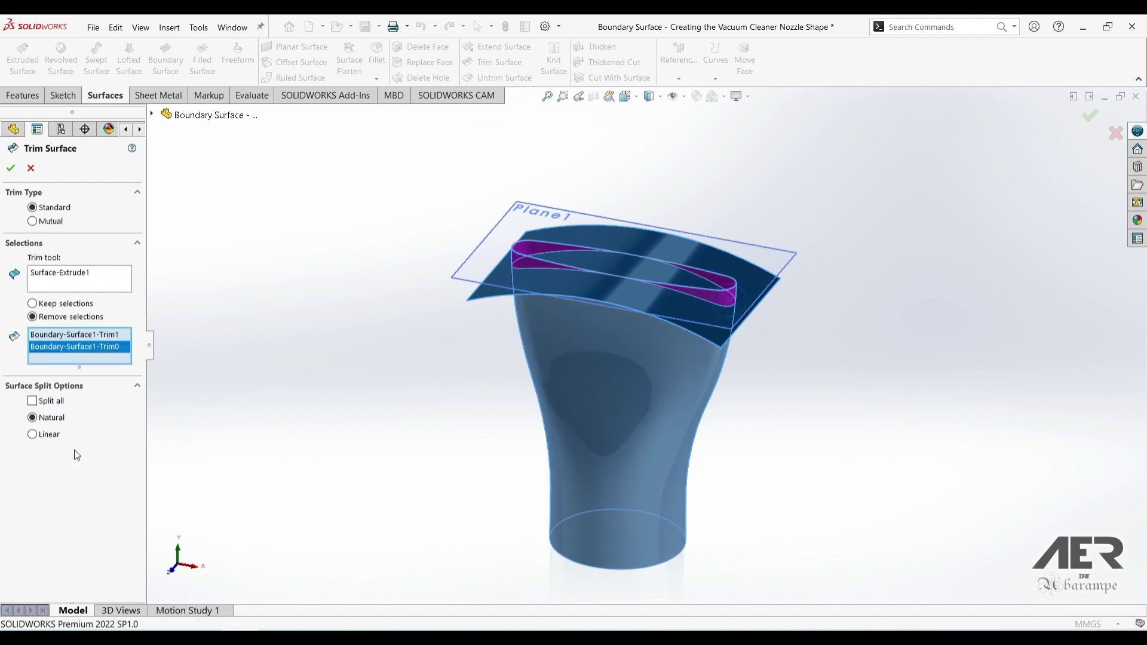
left_click(13, 168)
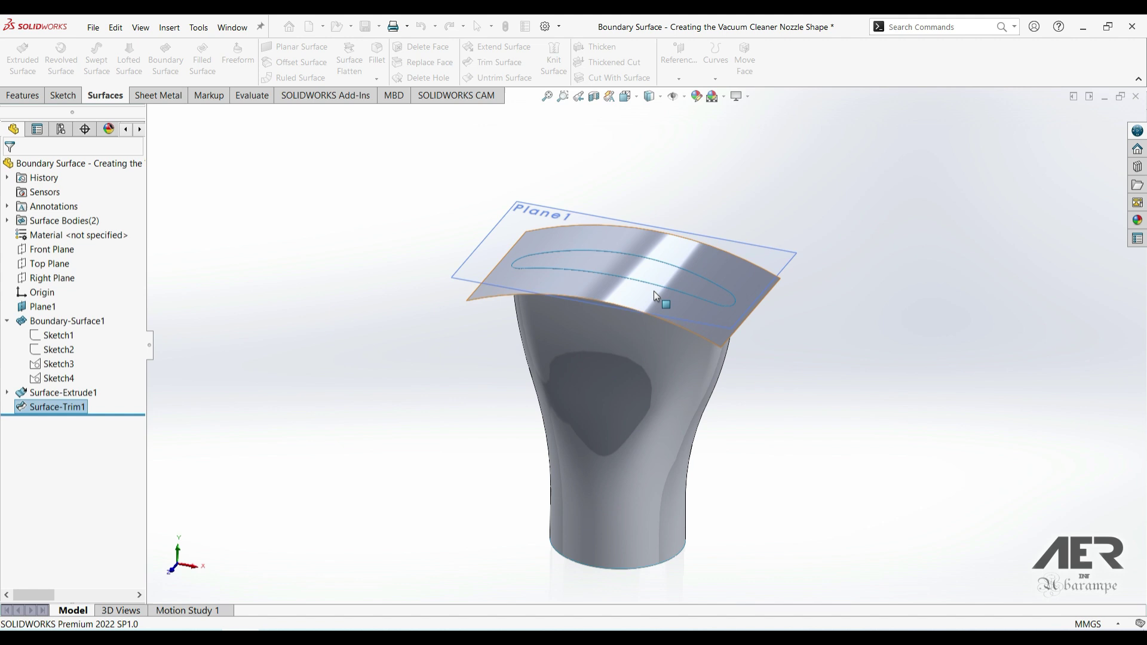
Step: Delete the Surface-Extrude1 cutting sheet with Delete/Keep Body
mouse_move(631, 326)
middle_mouse_down()
mouse_move(639, 265)
mouse_move(644, 313)
middle_mouse_up()
middle_click_drag(638, 270, 541, 235)
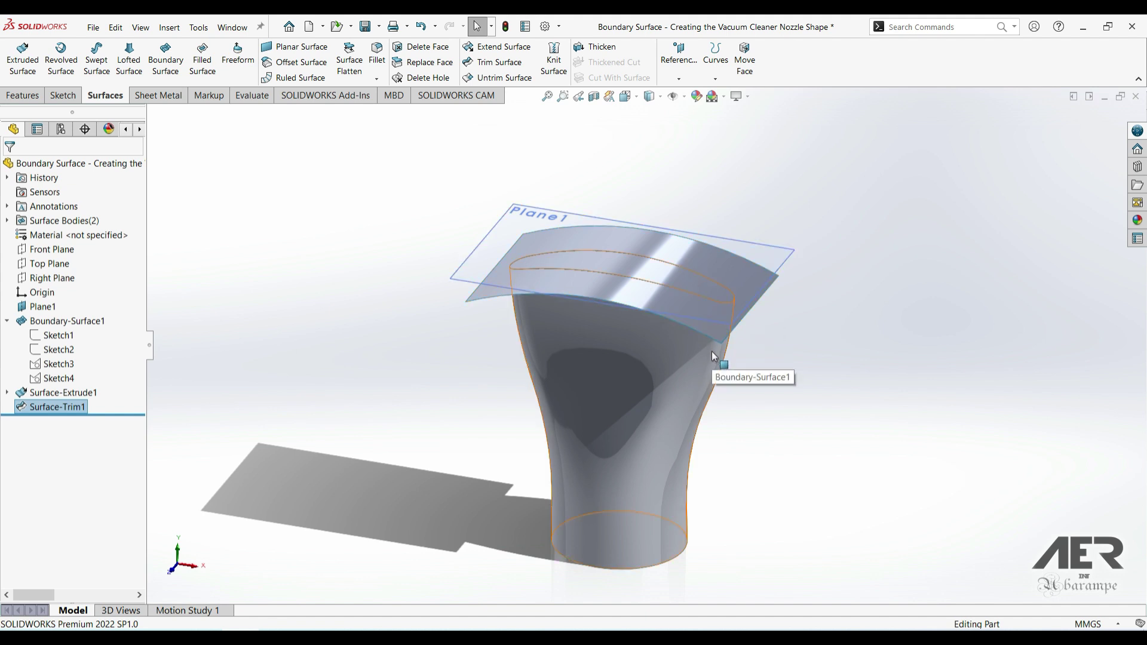
key("Tab")
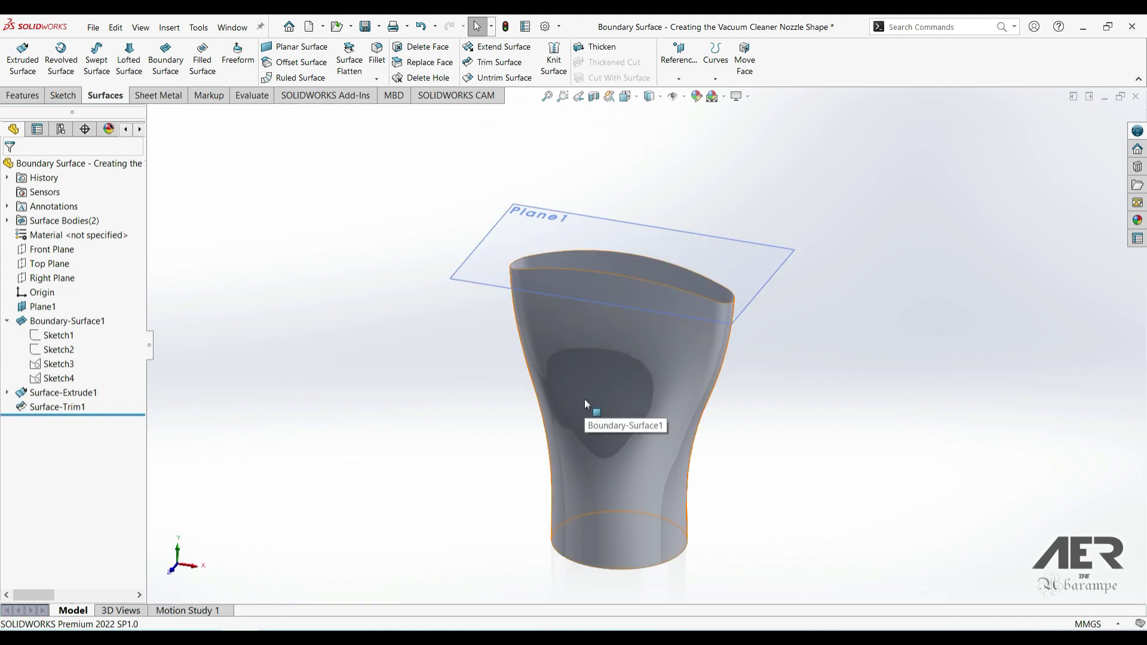
middle_click_drag(585, 400, 639, 378)
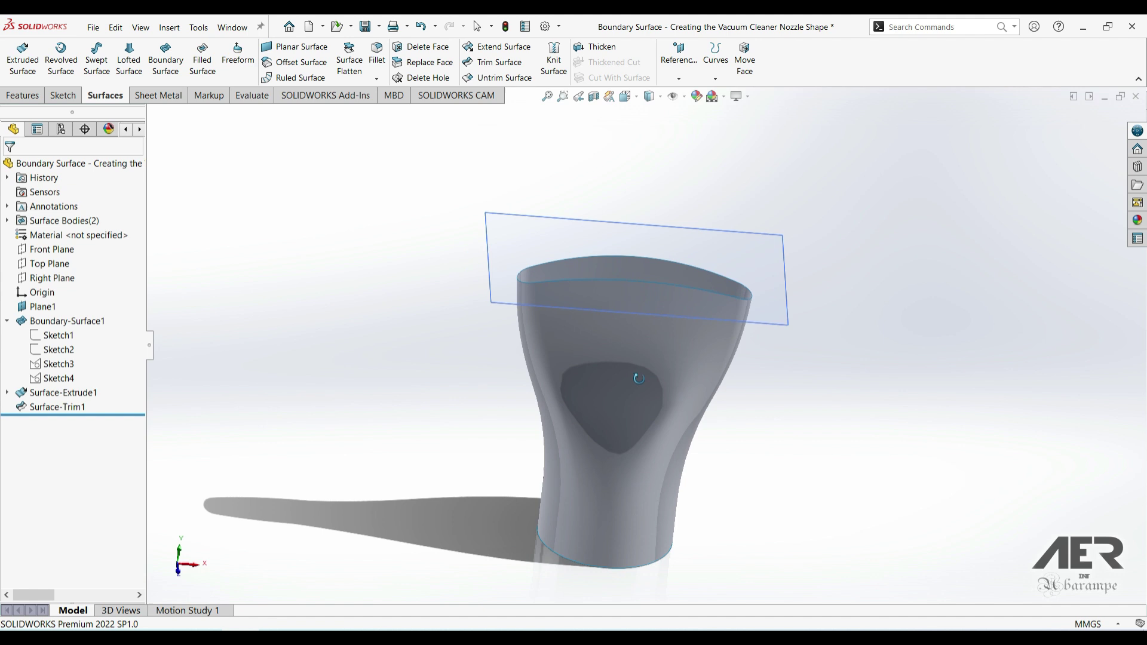
key("shift+Tab")
middle_click_drag(655, 332, 623, 275)
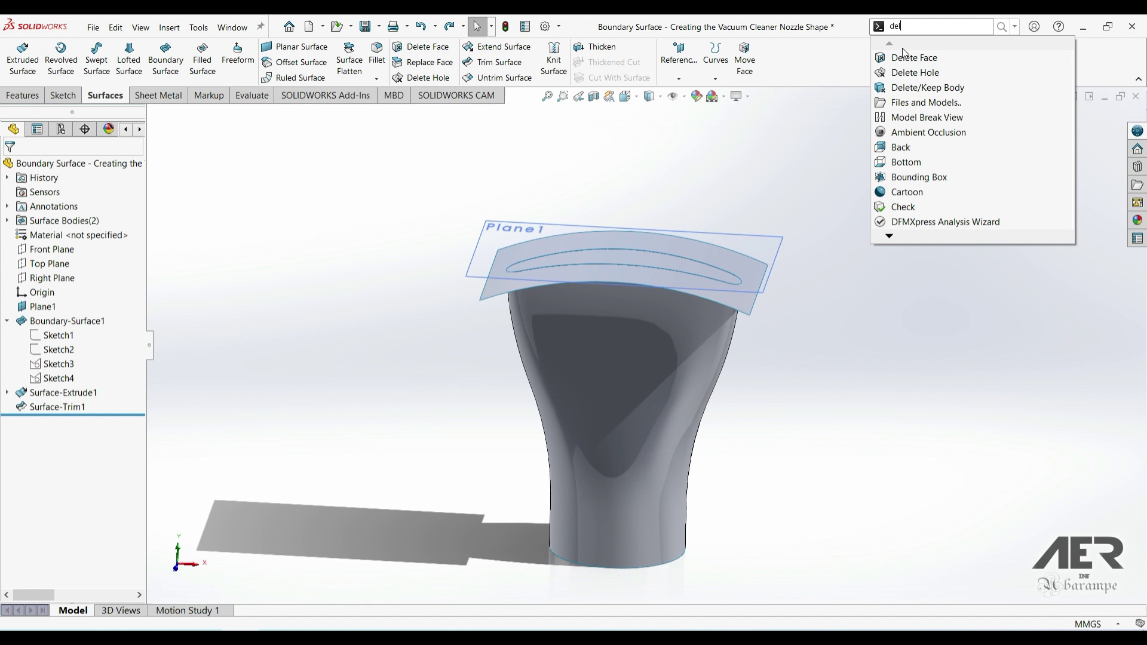
left_click(904, 89)
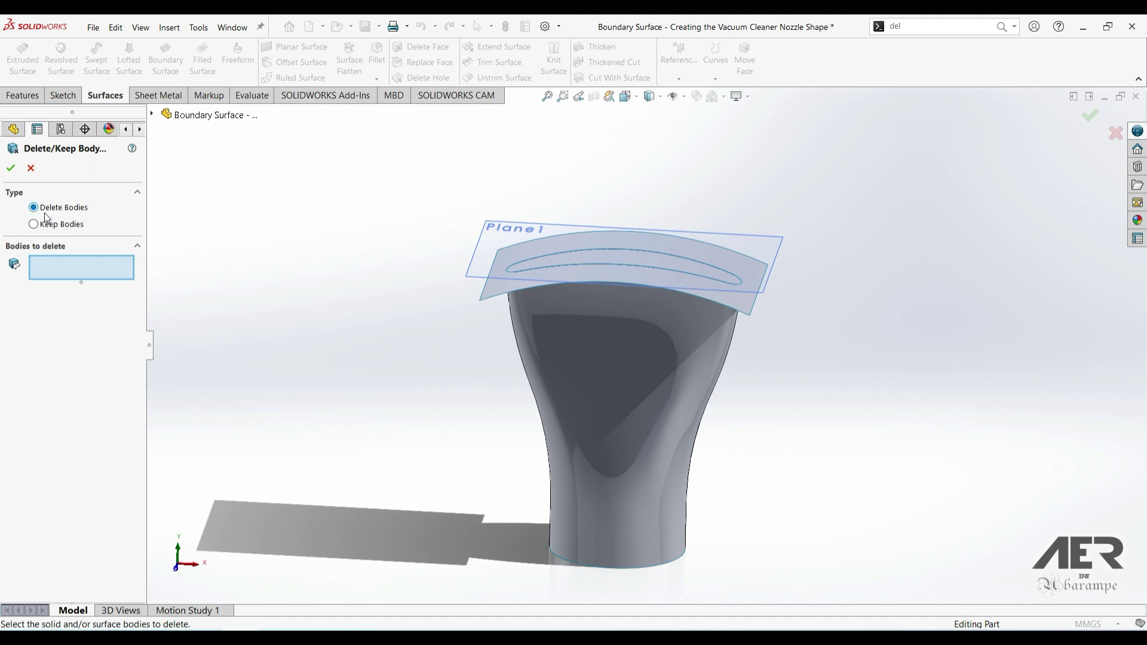
left_click(490, 295)
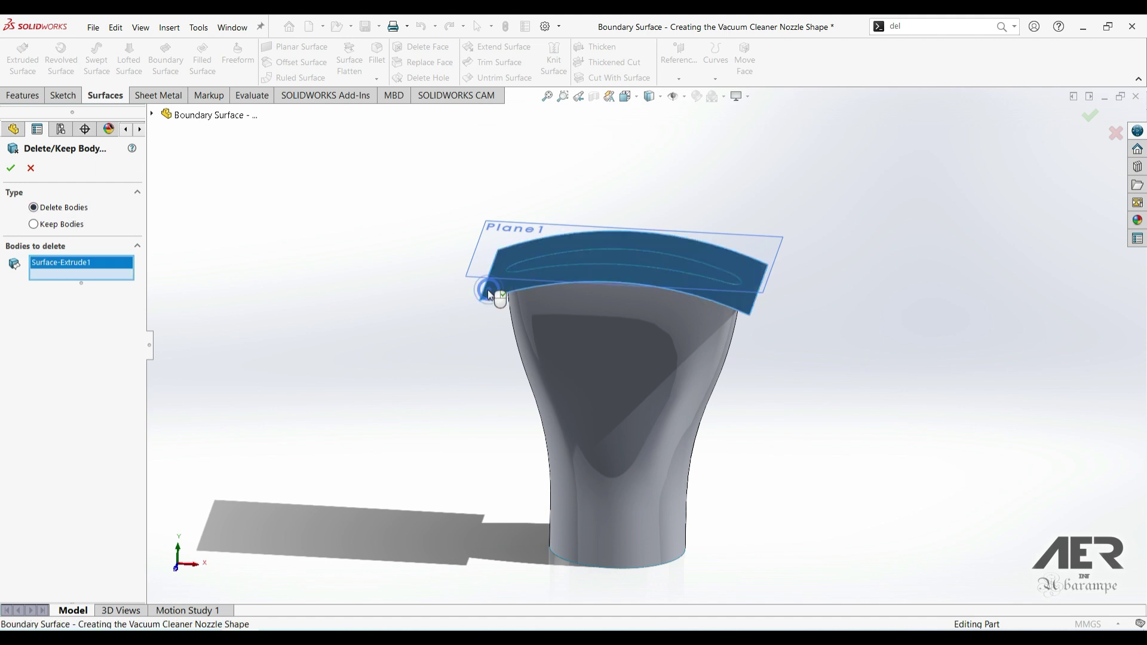
left_click(17, 169)
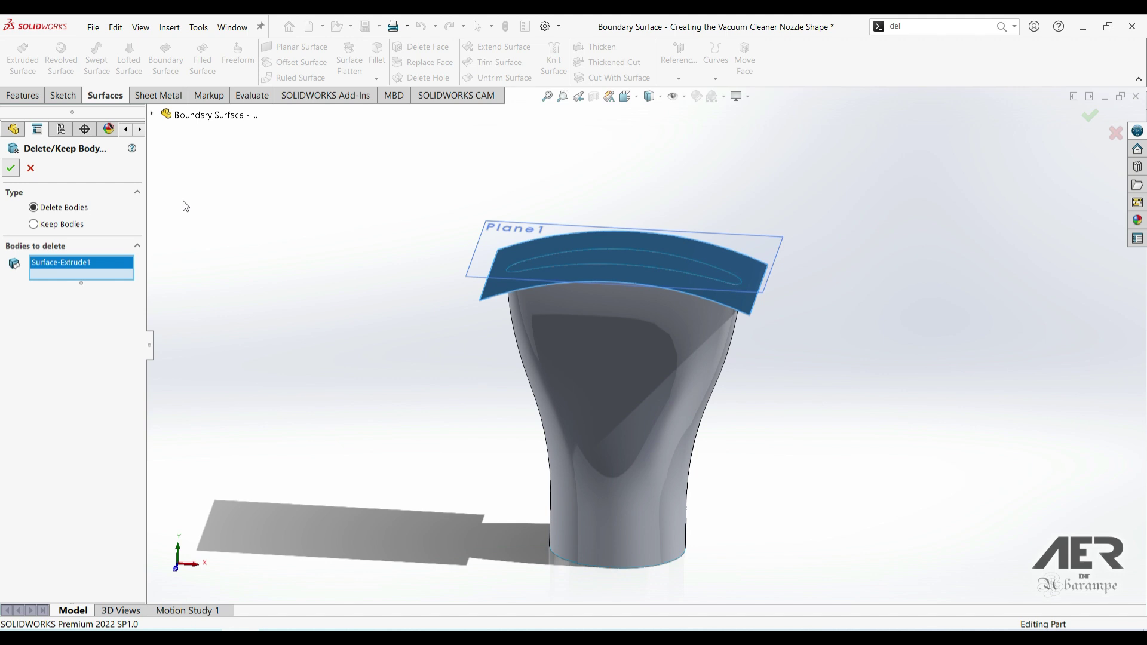
middle_click_drag(511, 384, 534, 271)
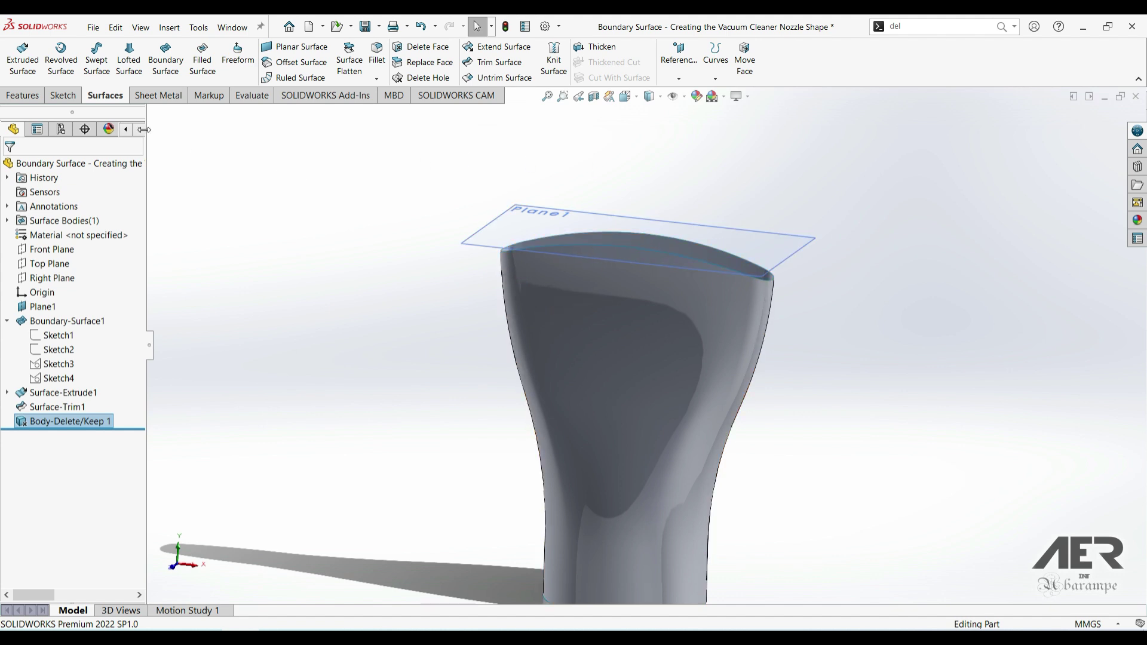
left_click(27, 97)
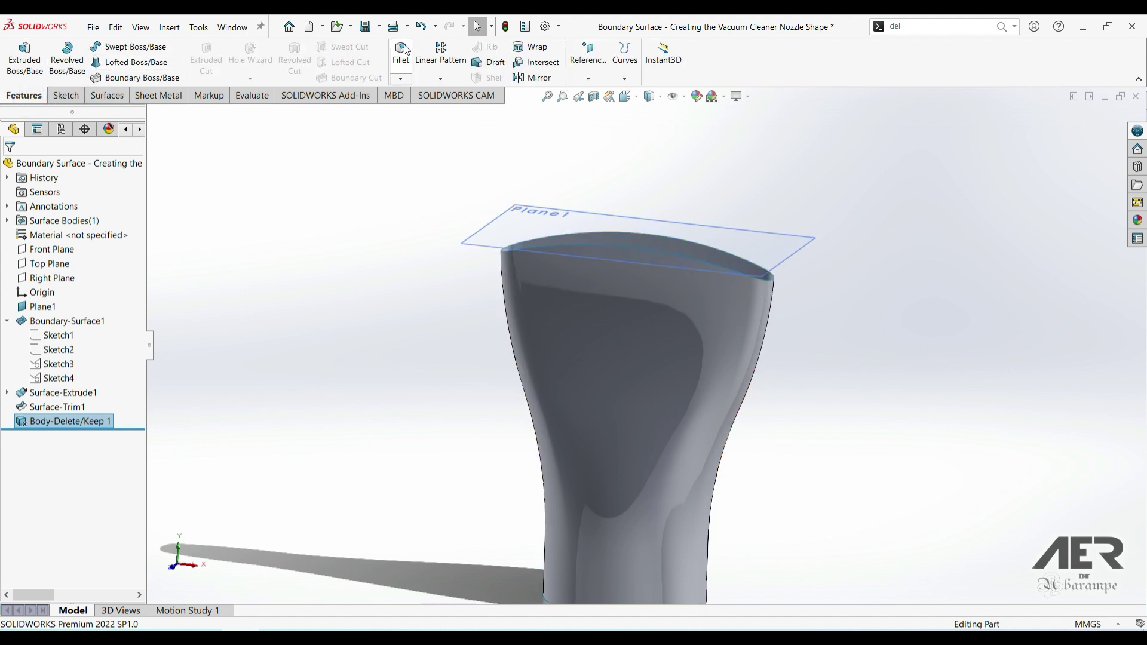
left_click(625, 77)
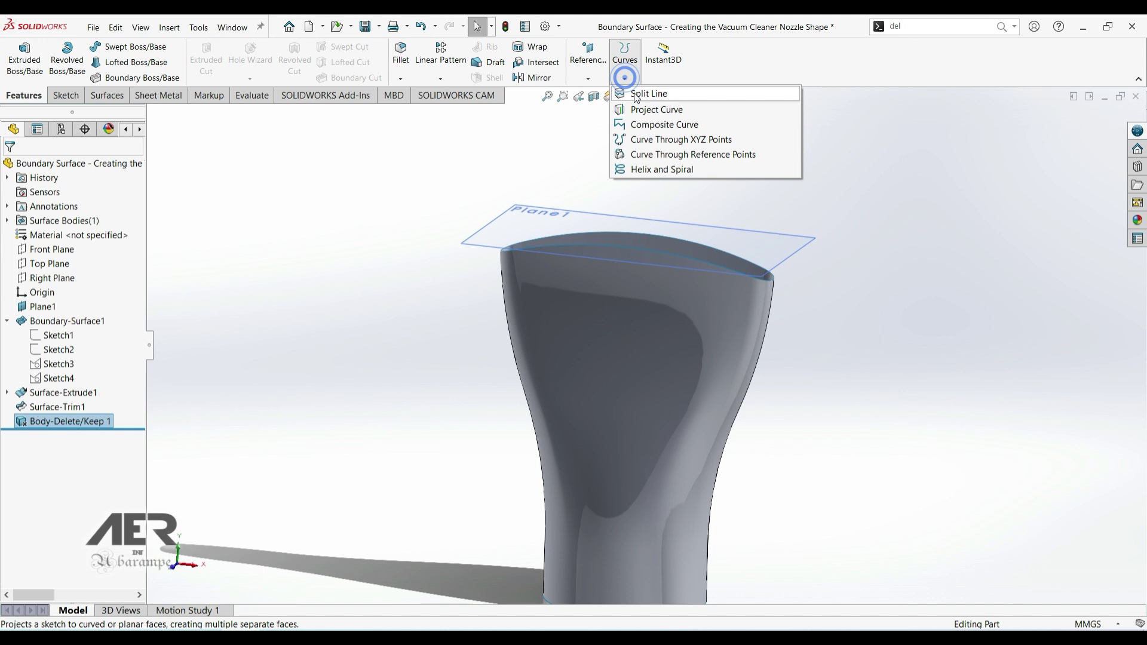
left_click(635, 110)
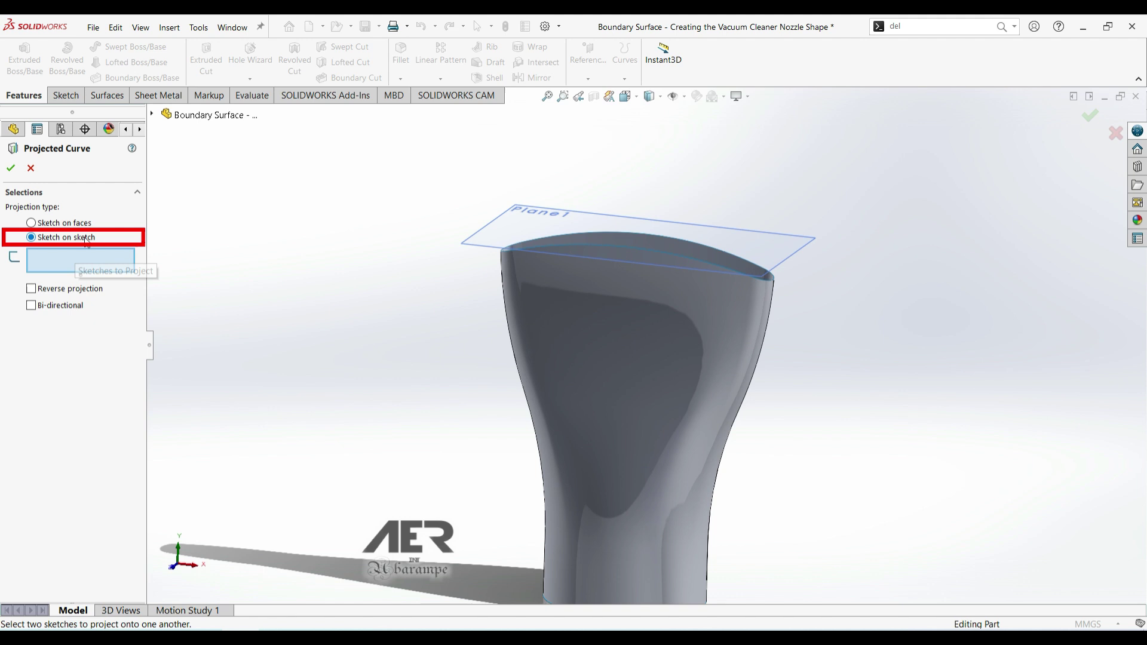
left_click(152, 113)
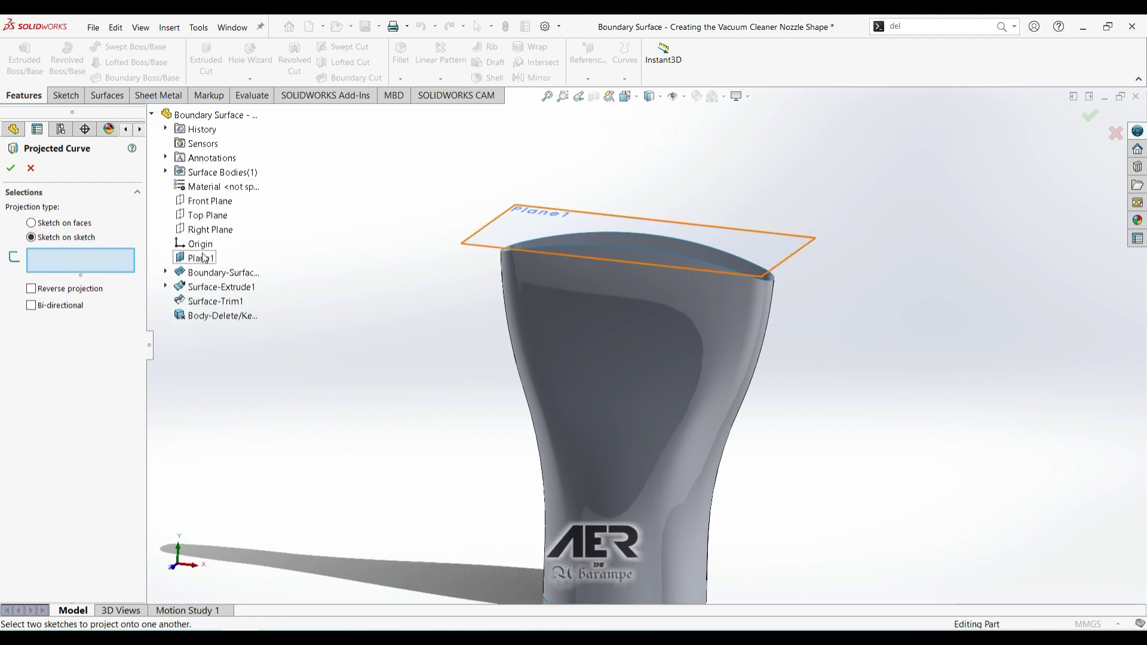
left_click(166, 273)
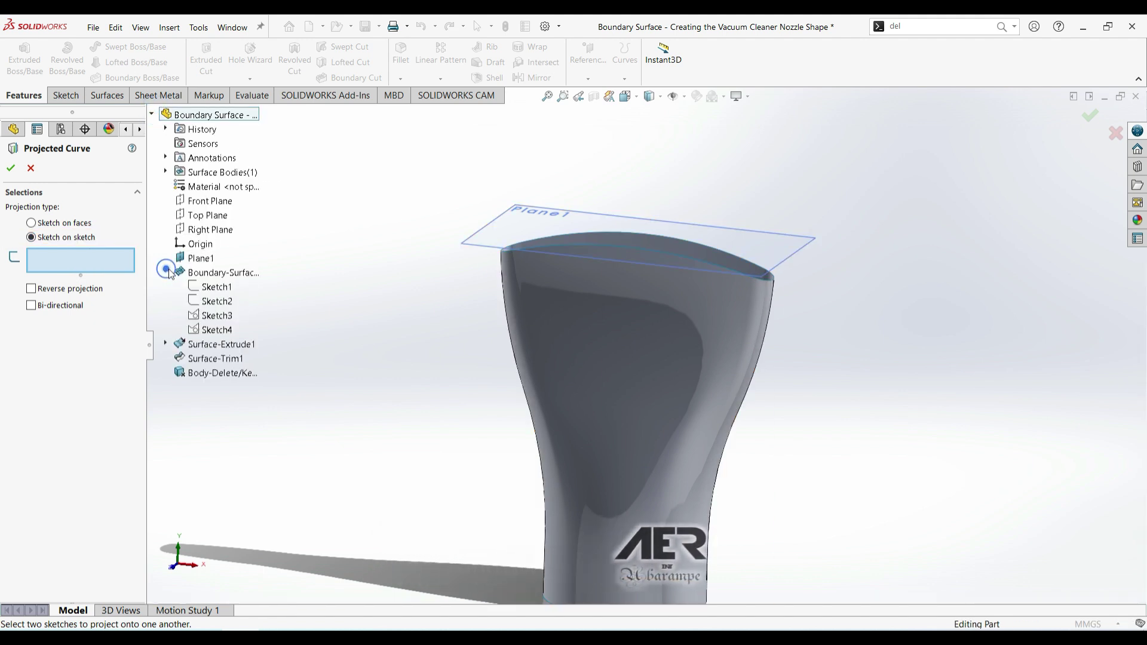
left_click(217, 301)
middle_click_drag(520, 280, 544, 265)
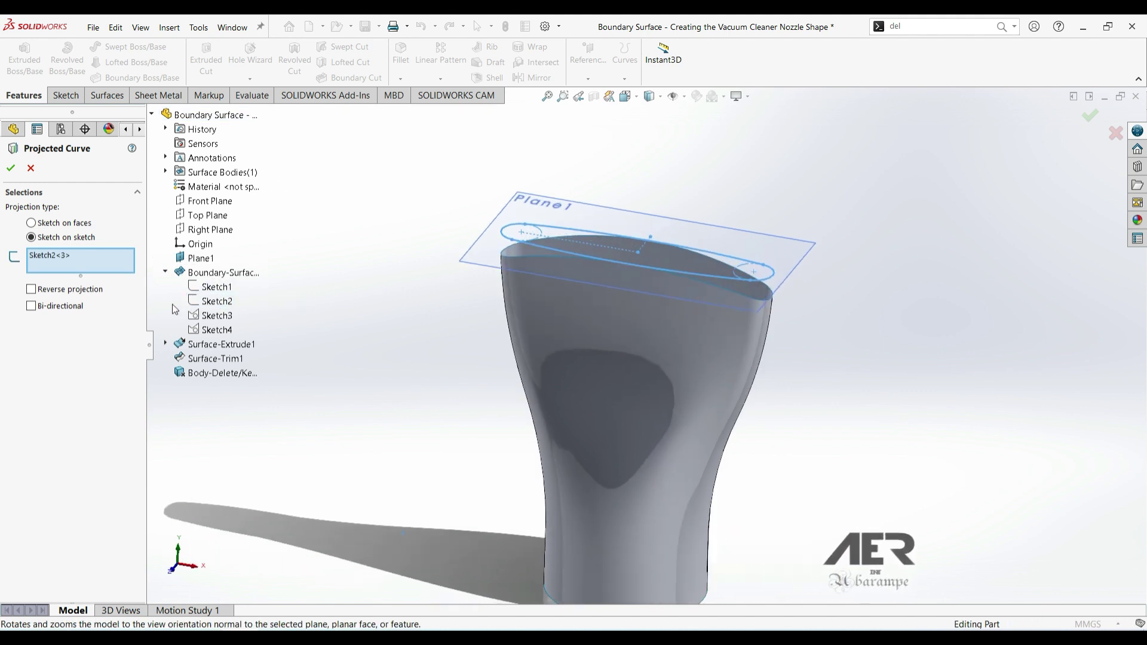
left_click(166, 345)
left_click(217, 359)
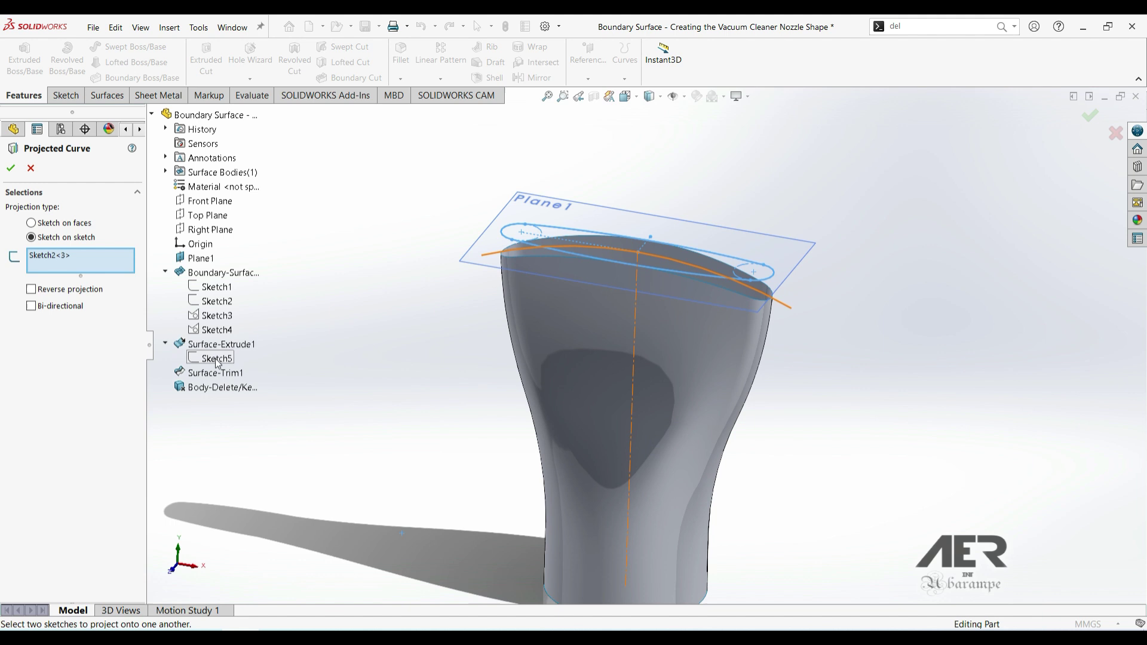
left_click(217, 359)
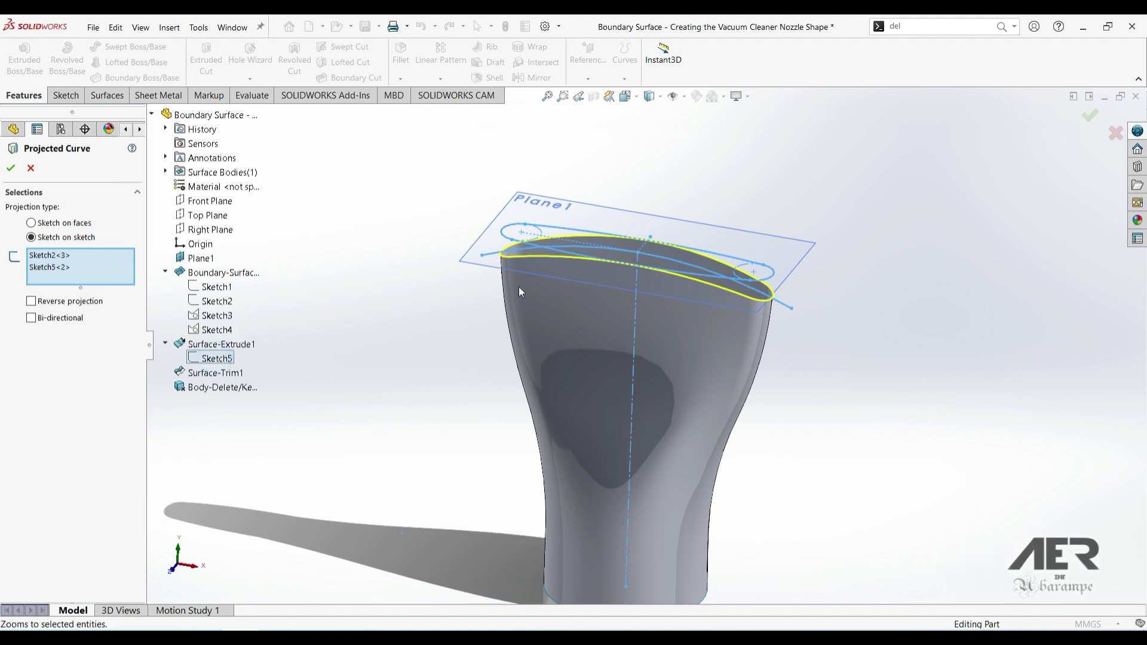
middle_click_drag(681, 260, 732, 321)
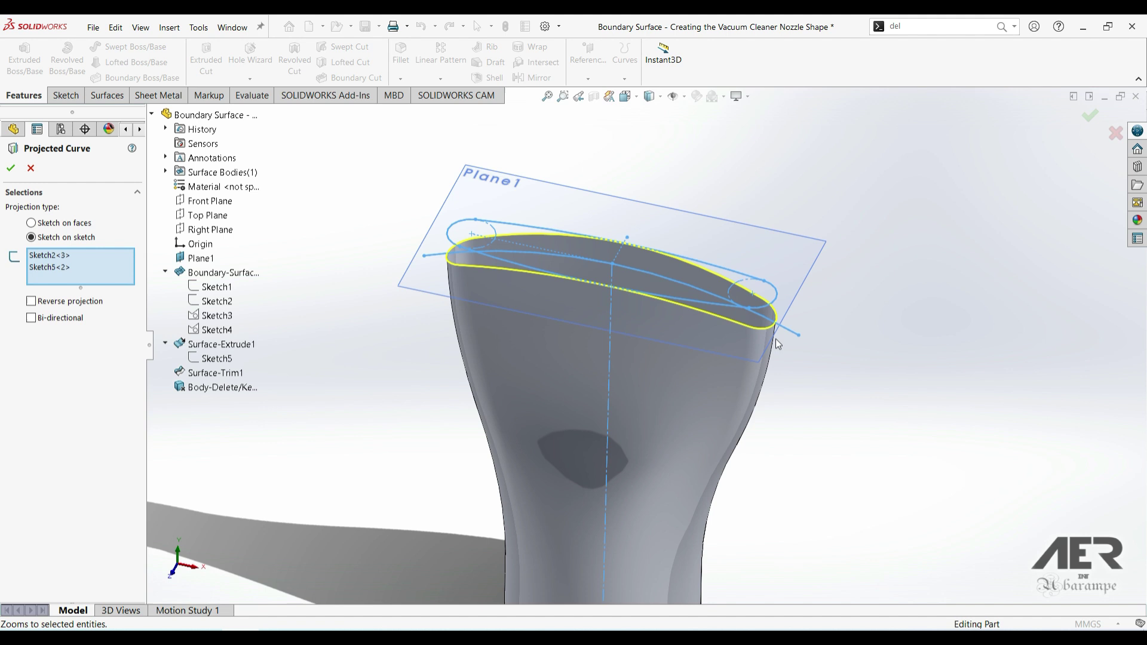
middle_click_drag(620, 237, 627, 208)
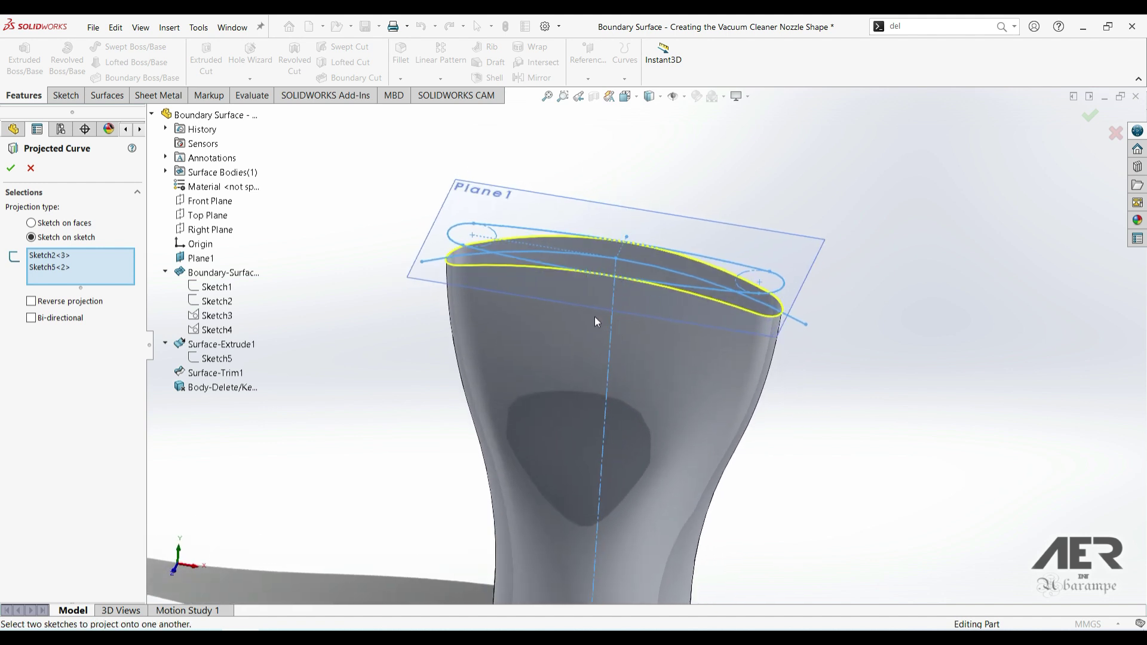
middle_click_drag(486, 276, 455, 213)
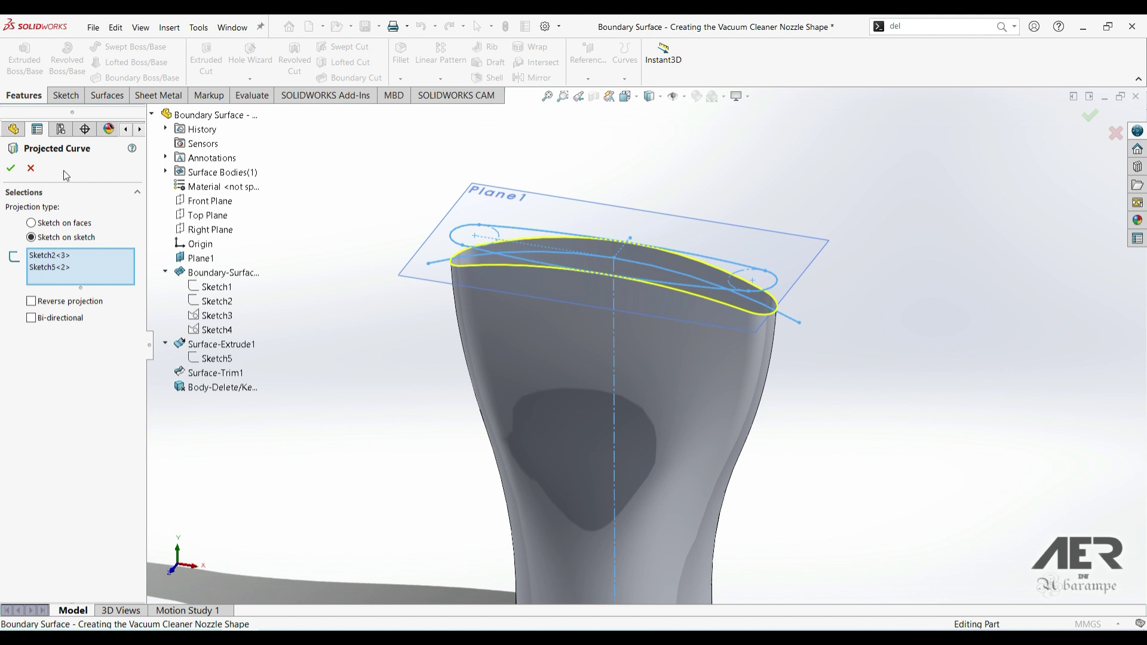
left_click(30, 168)
middle_click_drag(526, 311, 544, 332)
Step: Thicken Surface-Trim1 by 1 mm on both sides into a solid
scroll(563, 369, "down", 2)
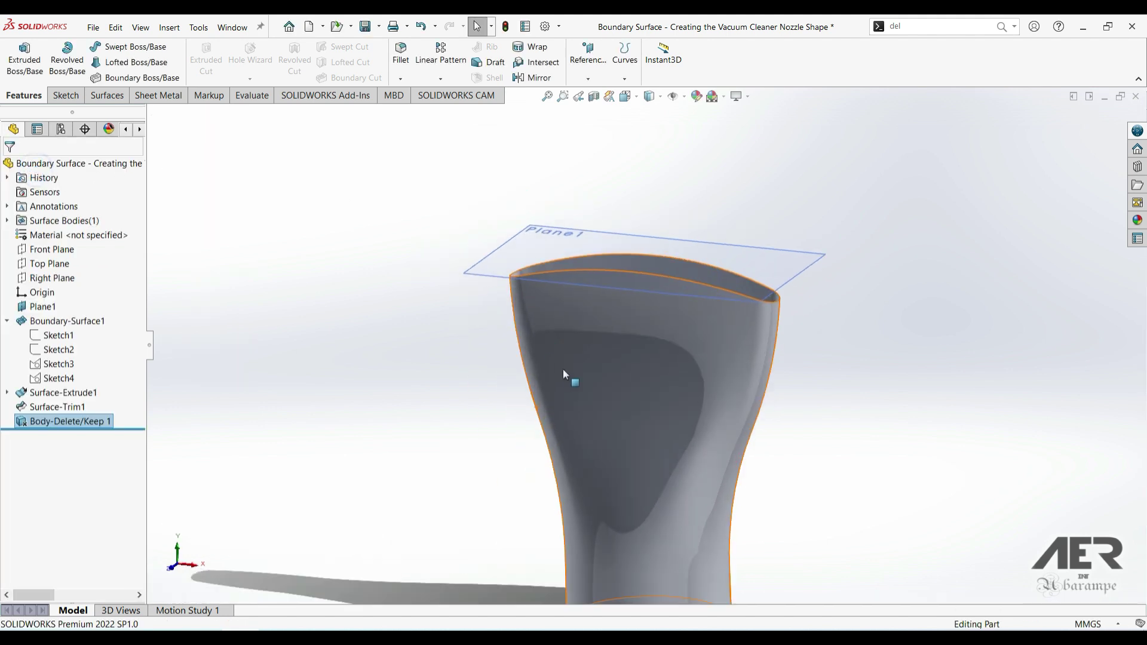
middle_click_drag(729, 309, 726, 364)
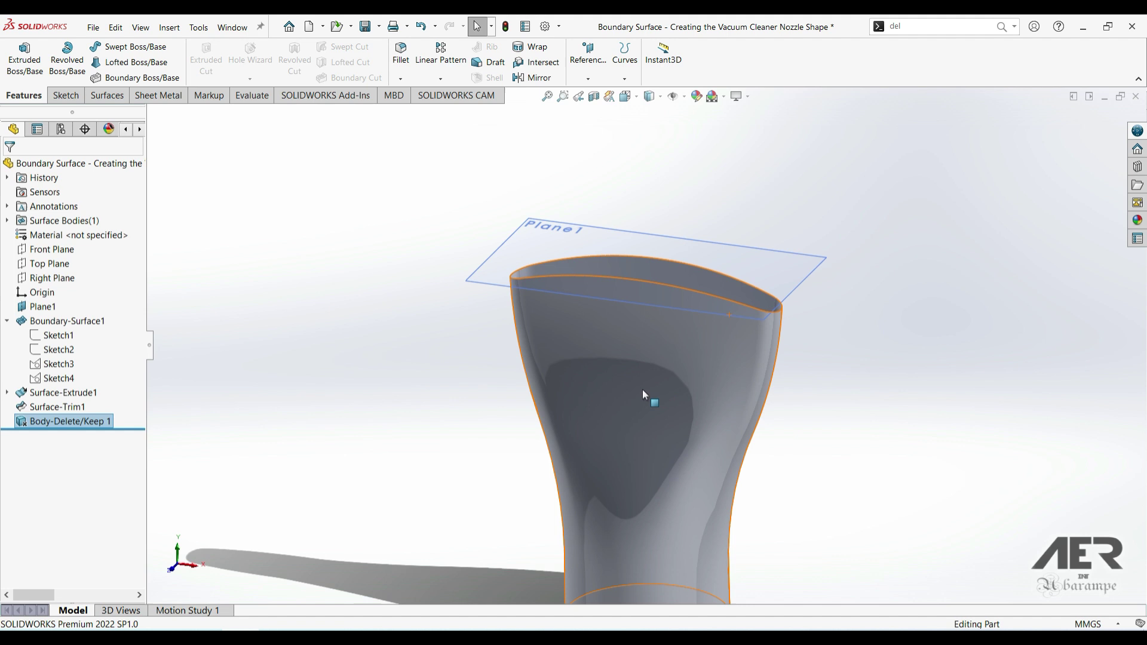
middle_click_drag(643, 394, 646, 286)
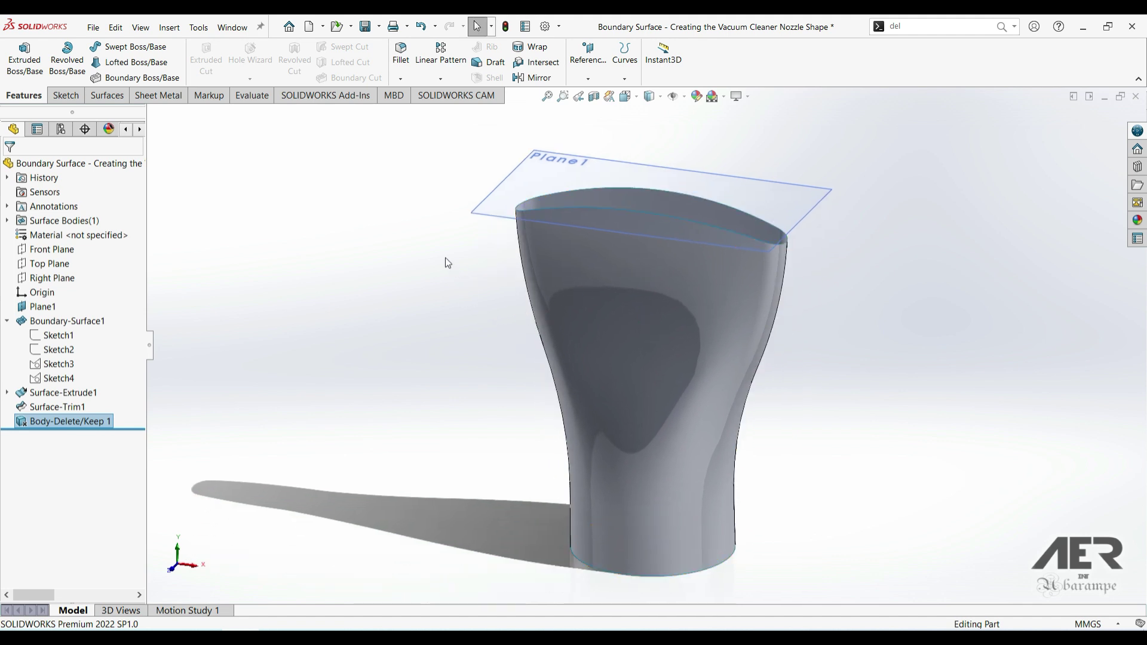
left_click(109, 99)
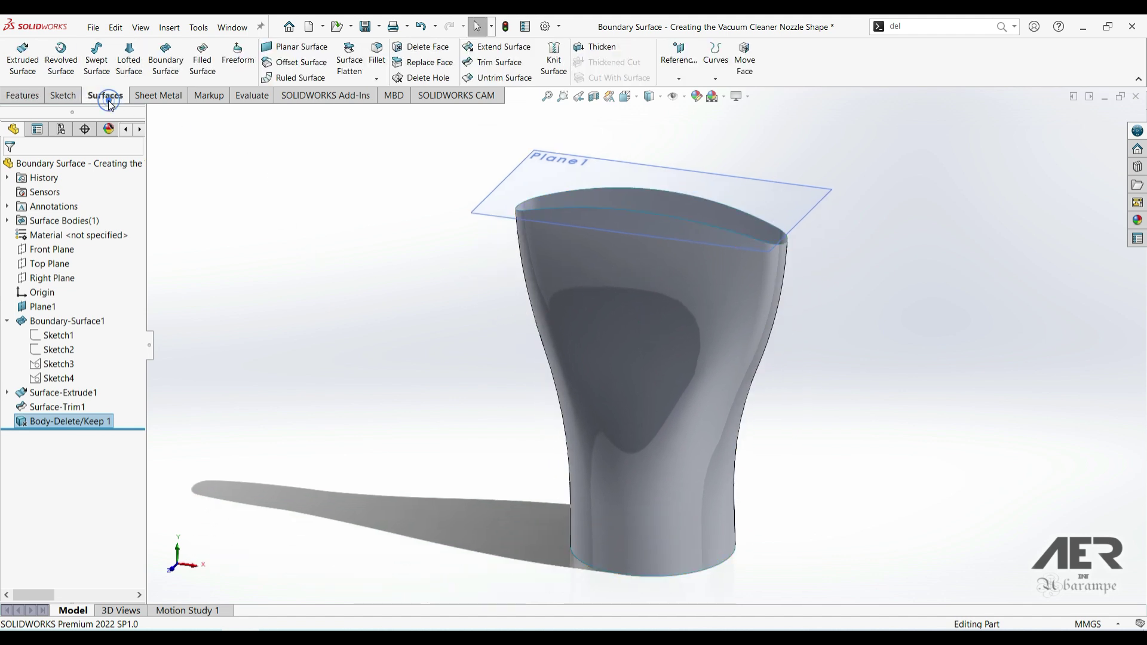
left_click(595, 47)
left_click(618, 325)
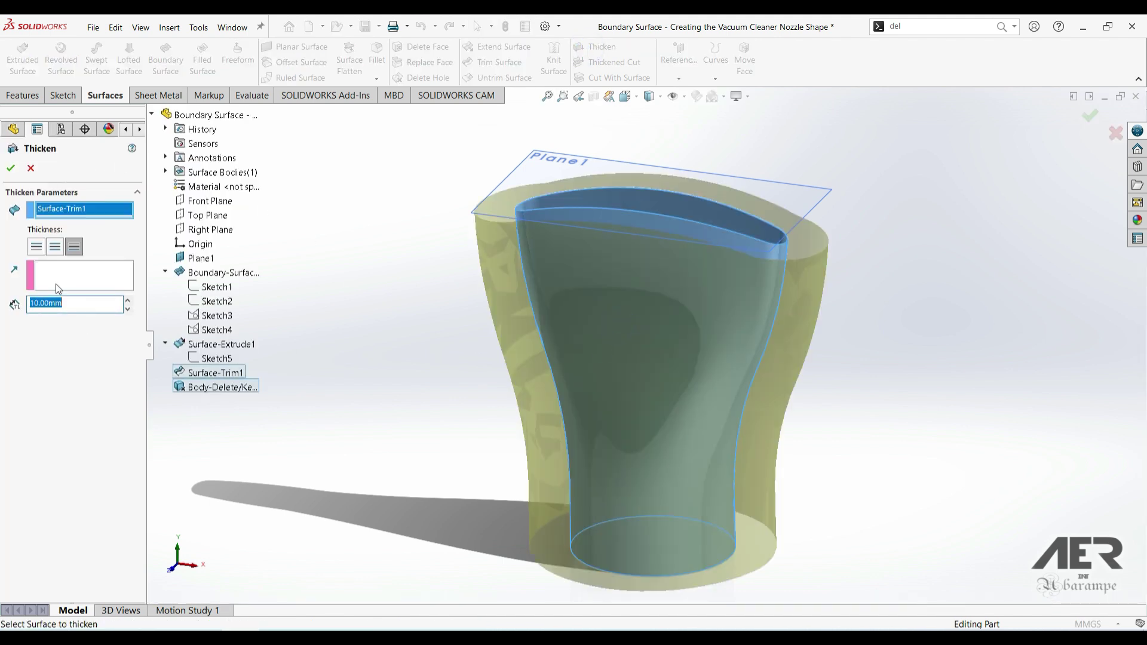
type("1")
key("Return")
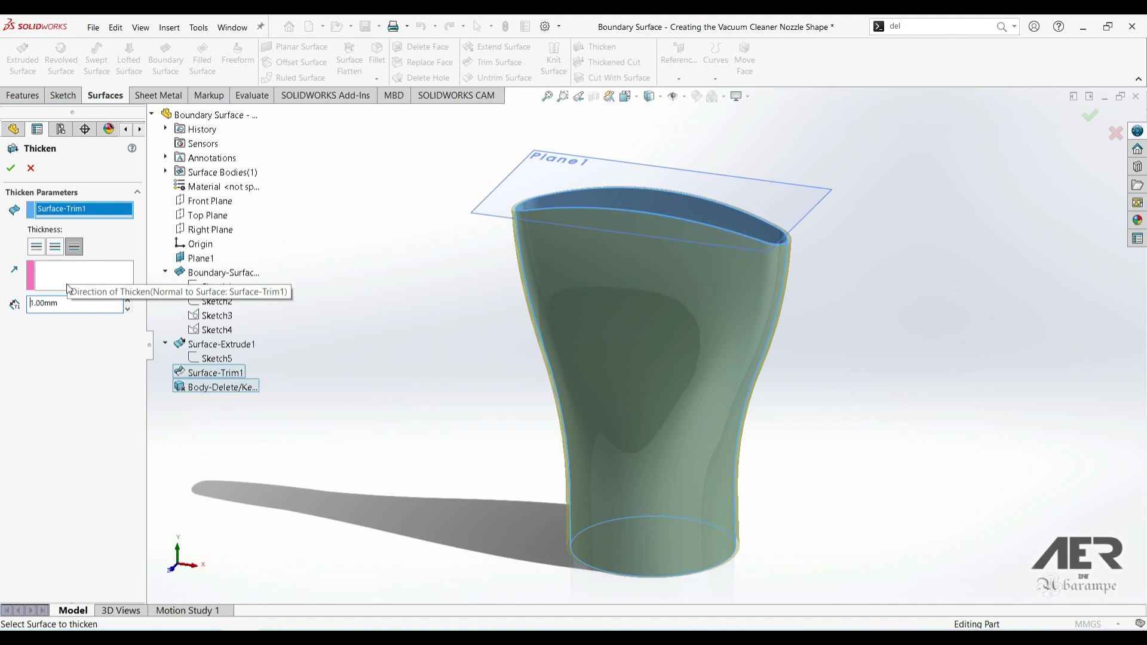
left_click(55, 246)
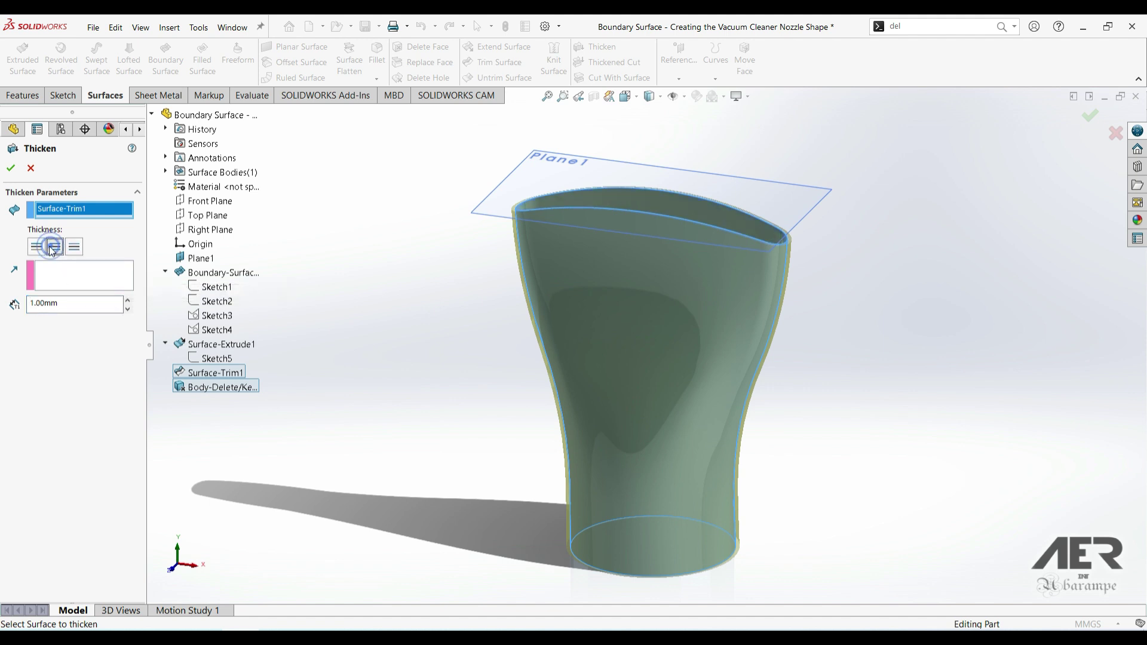
left_click(11, 170)
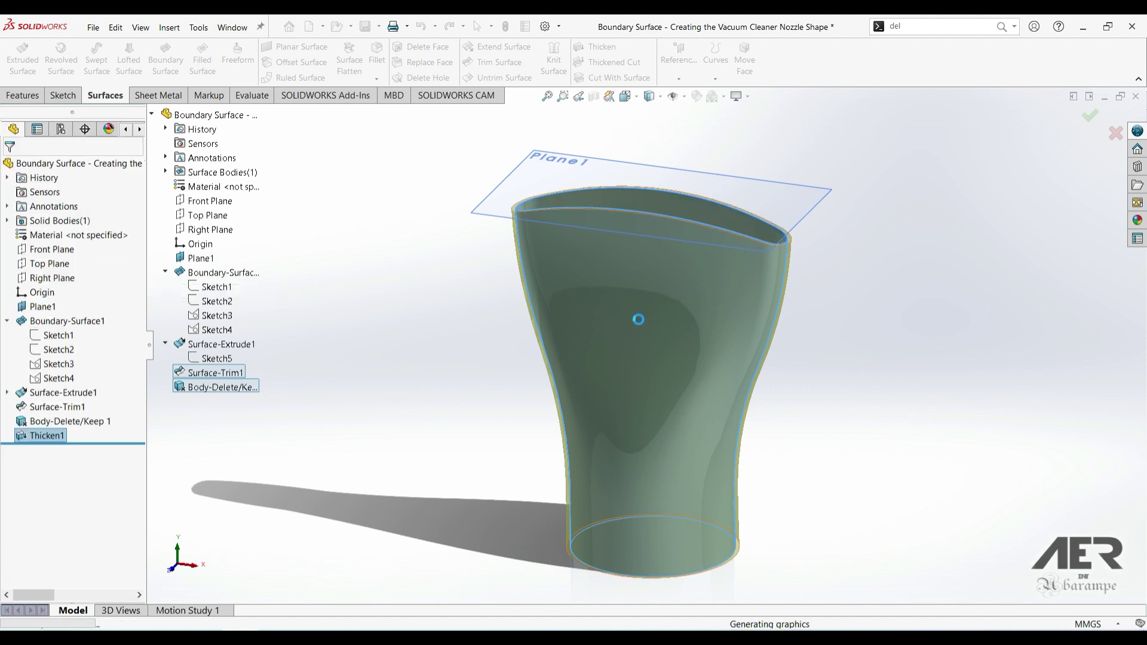
middle_click_drag(497, 410, 614, 266)
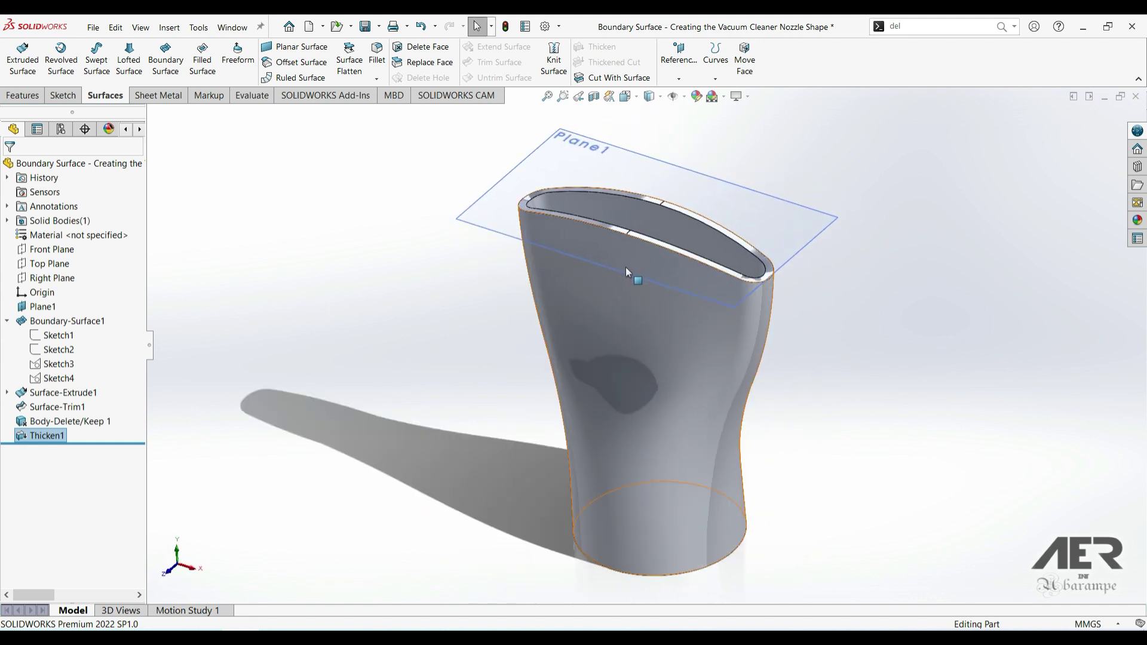
middle_click_drag(560, 330, 559, 418)
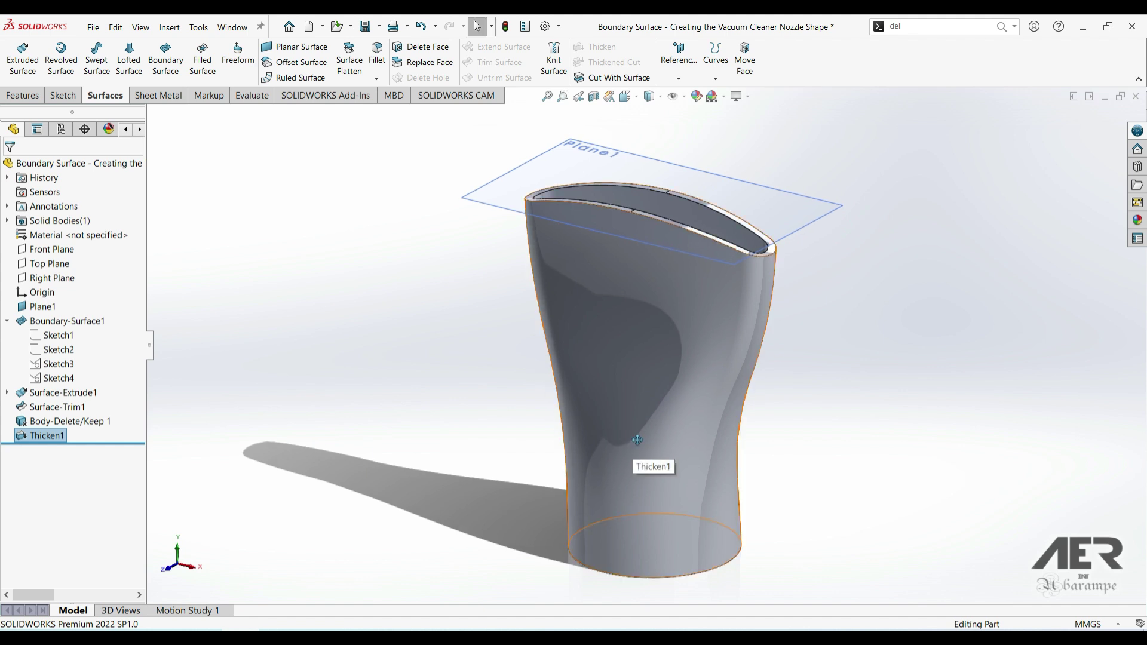
middle_click_drag(637, 440, 610, 500)
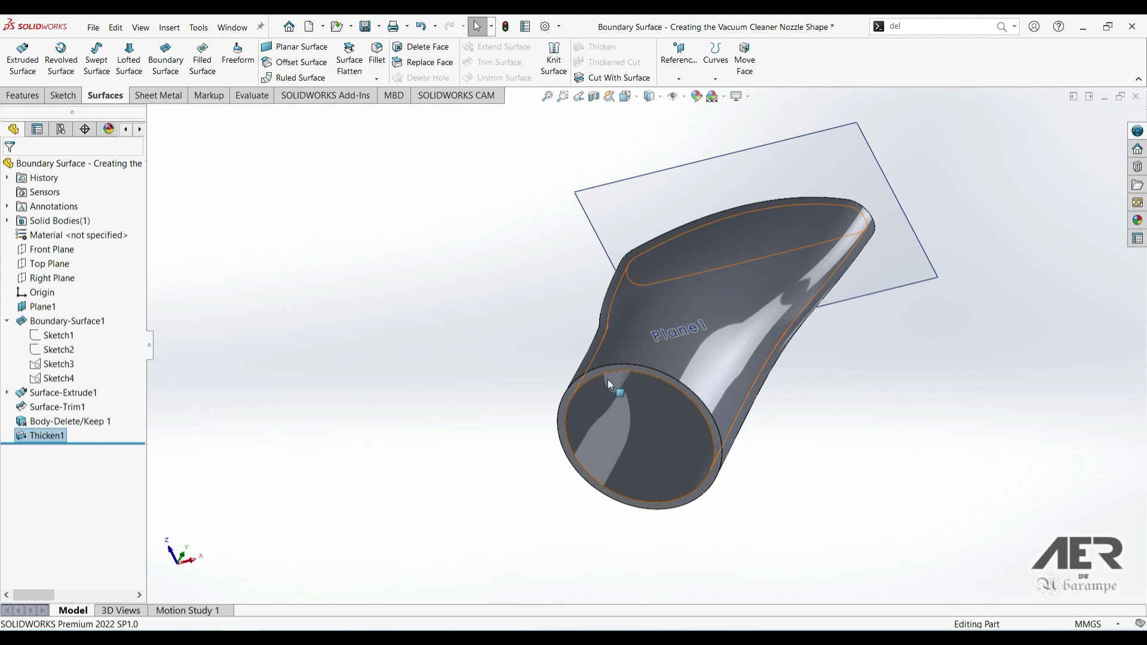
middle_click_drag(585, 460, 683, 464)
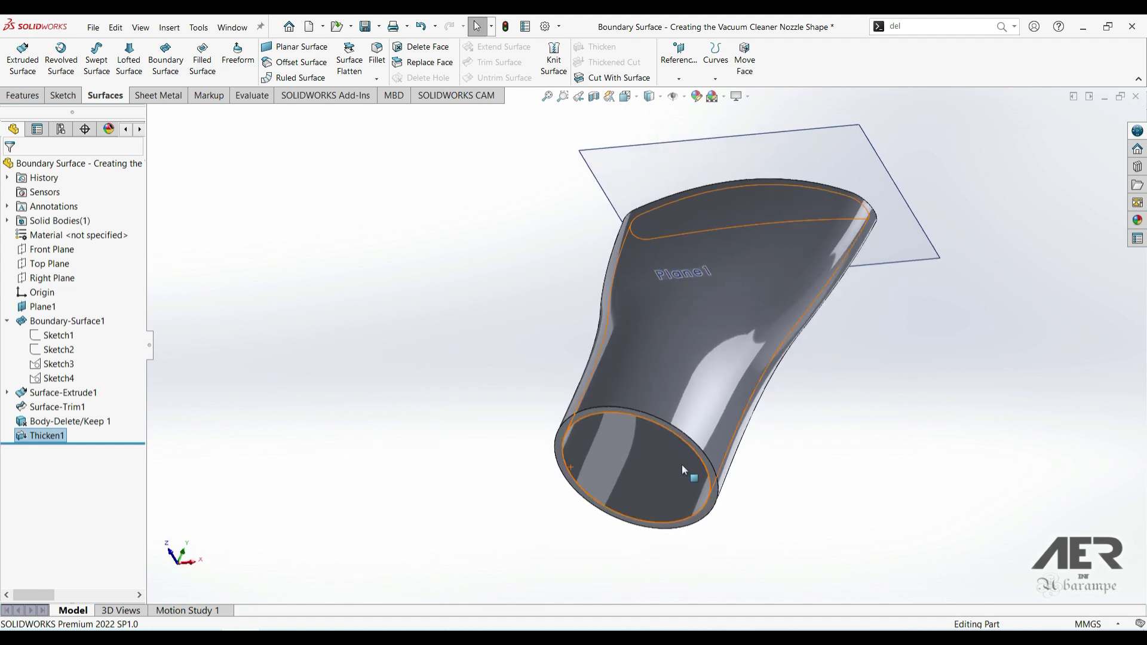
middle_click_drag(659, 363, 656, 525)
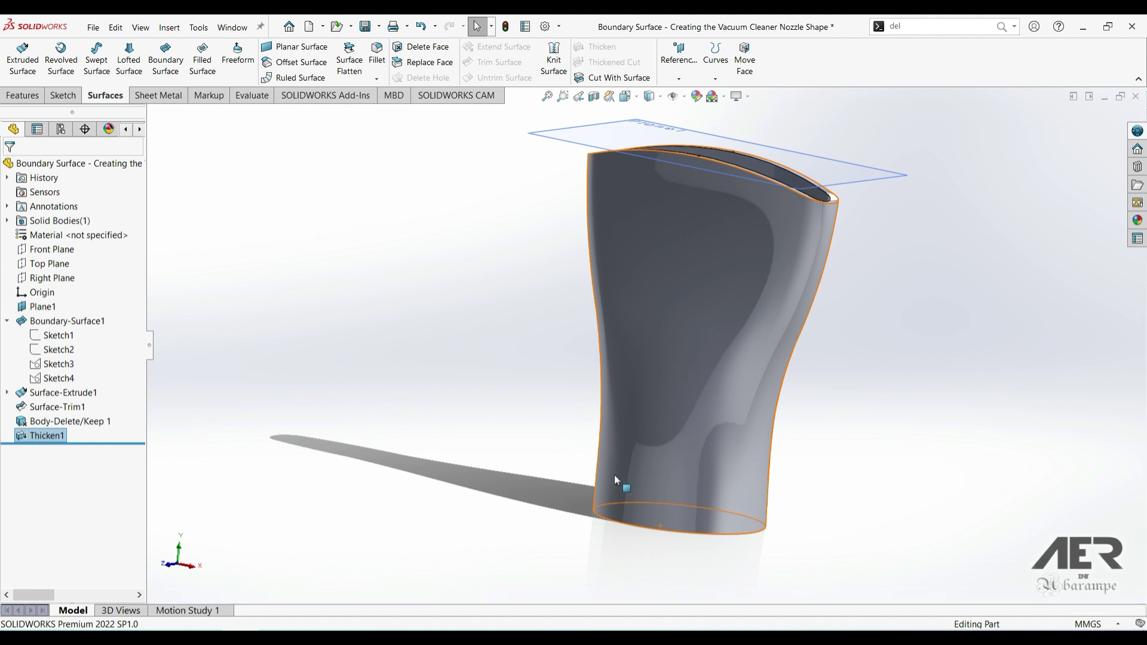
middle_click_drag(617, 480, 697, 410)
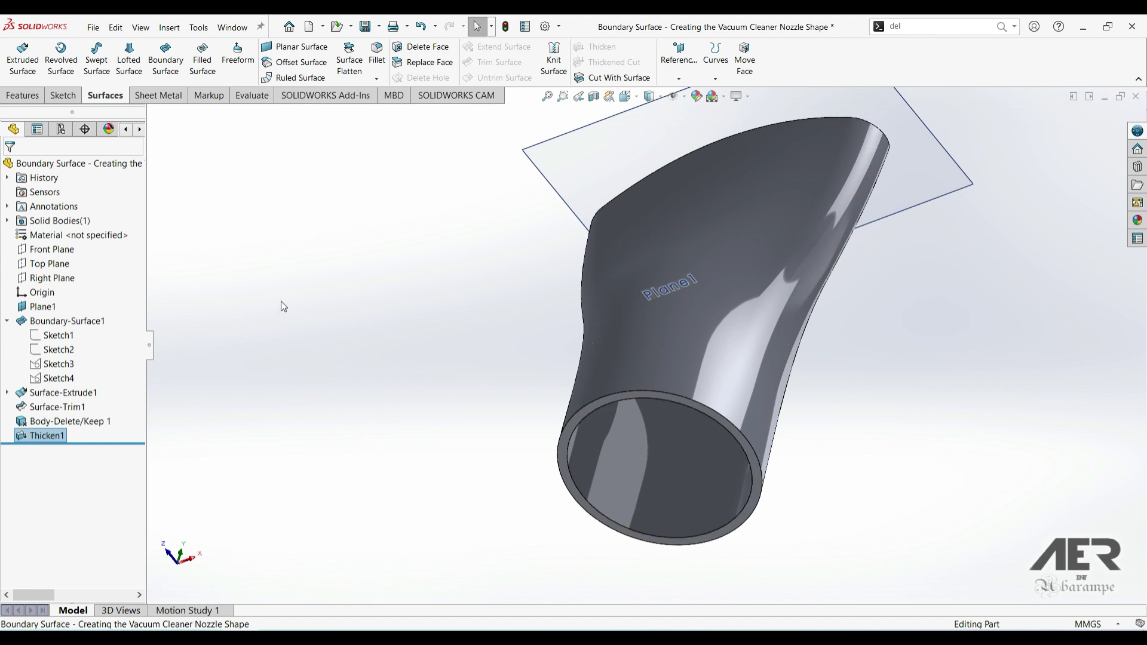
Step: Start a Front Plane sketch with a vertical centerline rising from the origin
left_click(52, 250)
left_click(42, 234)
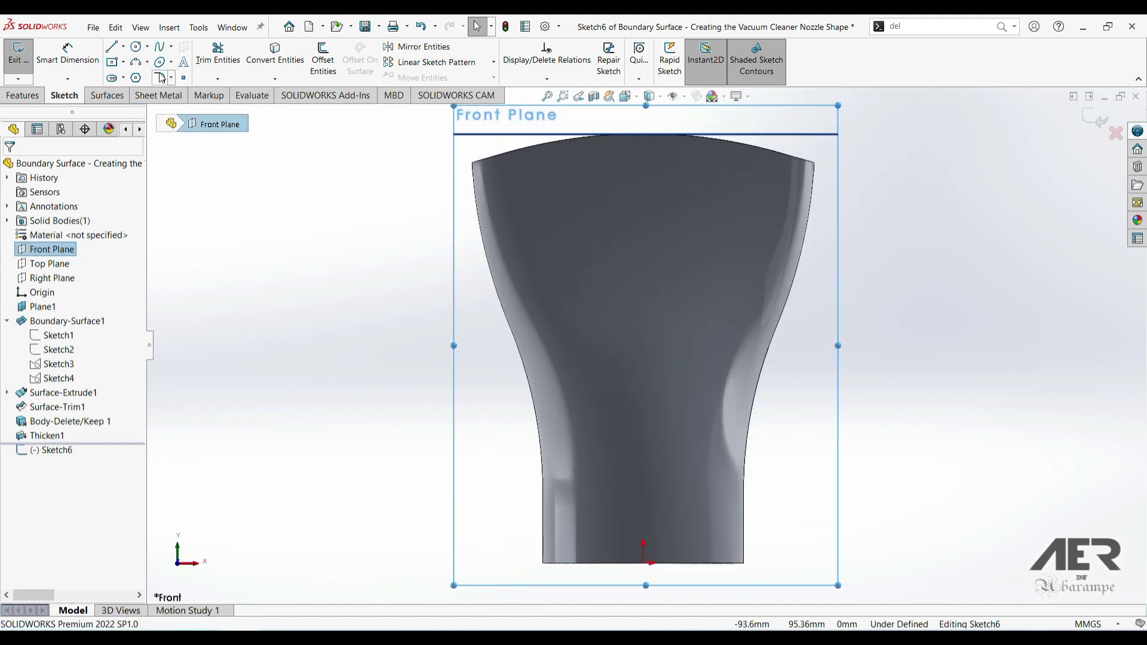
left_click(123, 46)
left_click(143, 77)
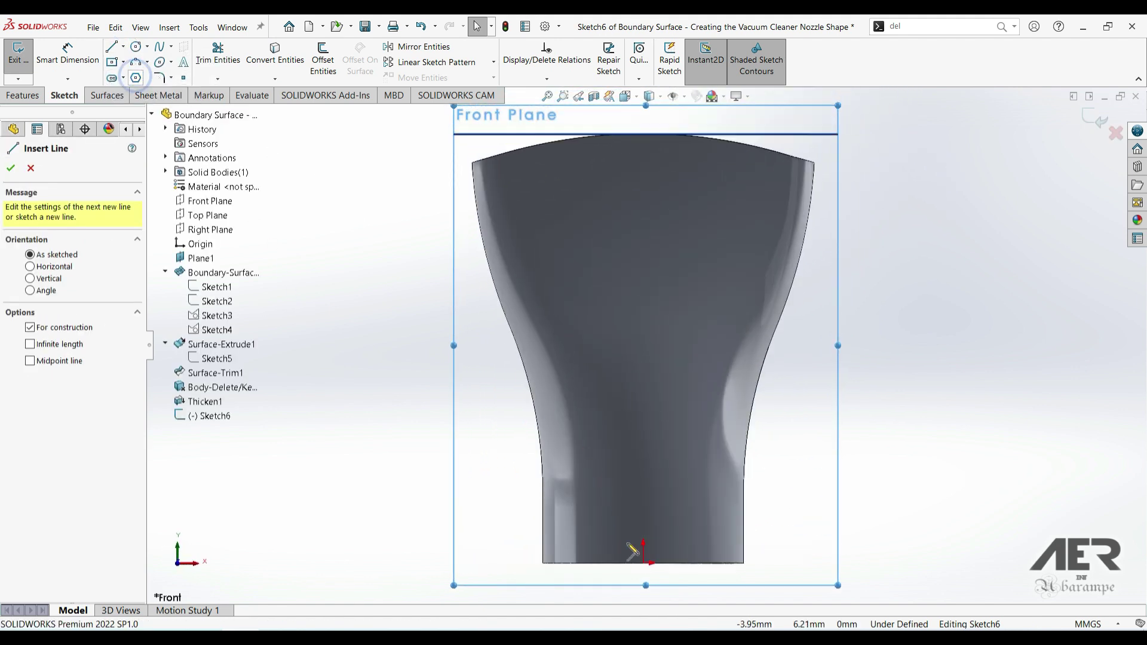
left_click_drag(644, 564, 644, 475)
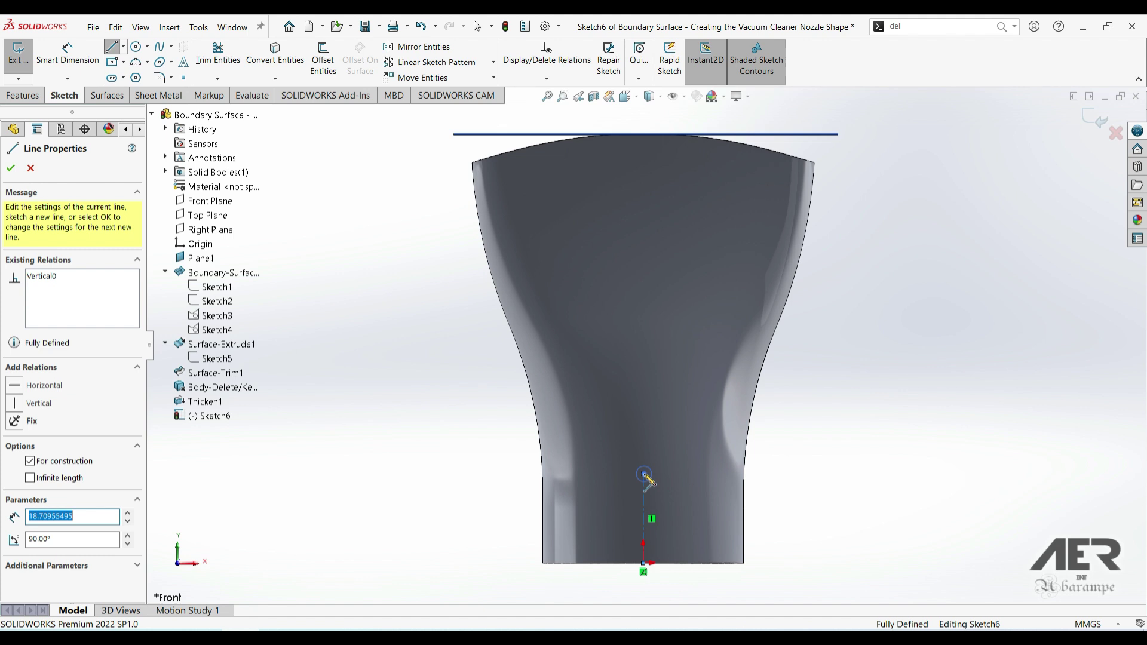
key("Escape")
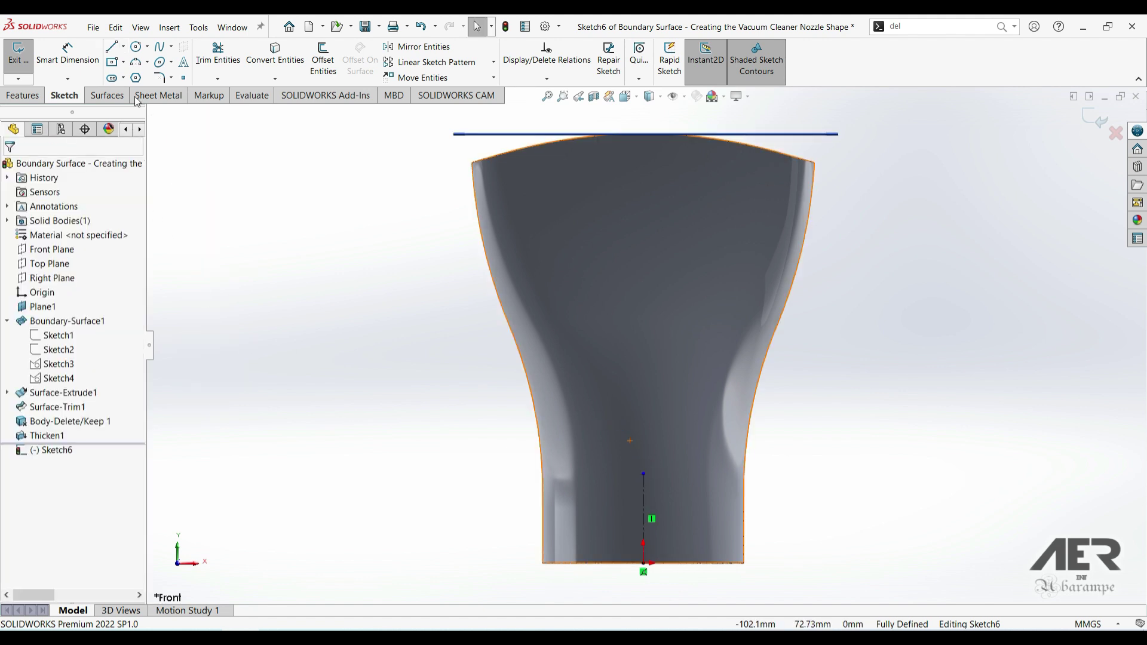
Step: Draw a horizontal midpoint line centered on the centerline's top end
left_click(123, 50)
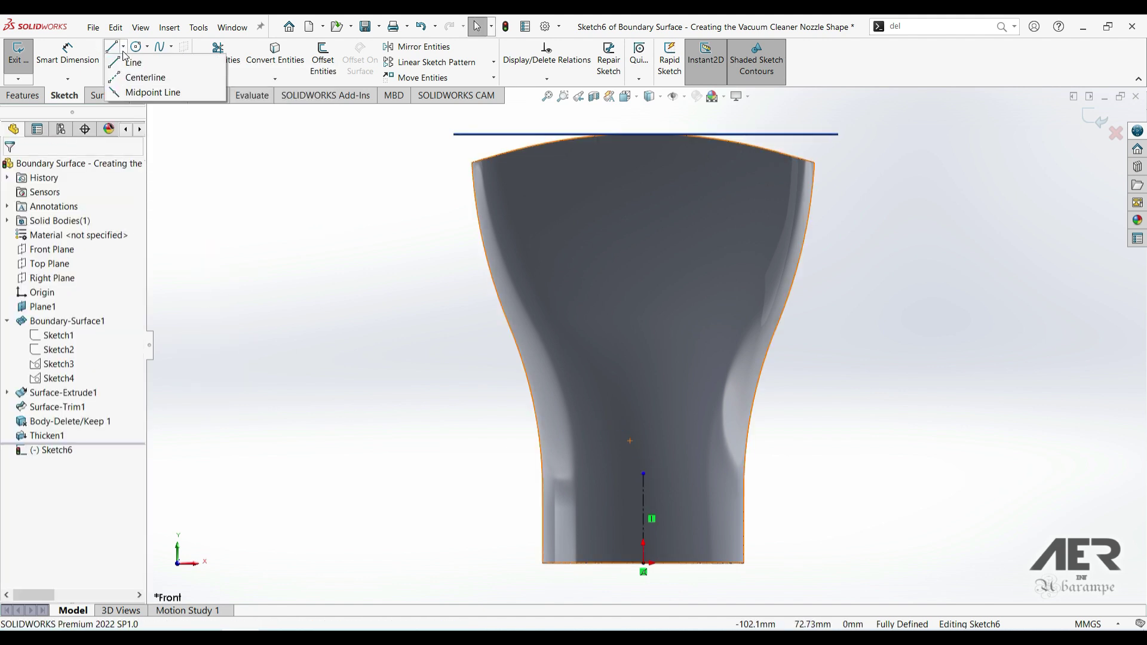
left_click(123, 93)
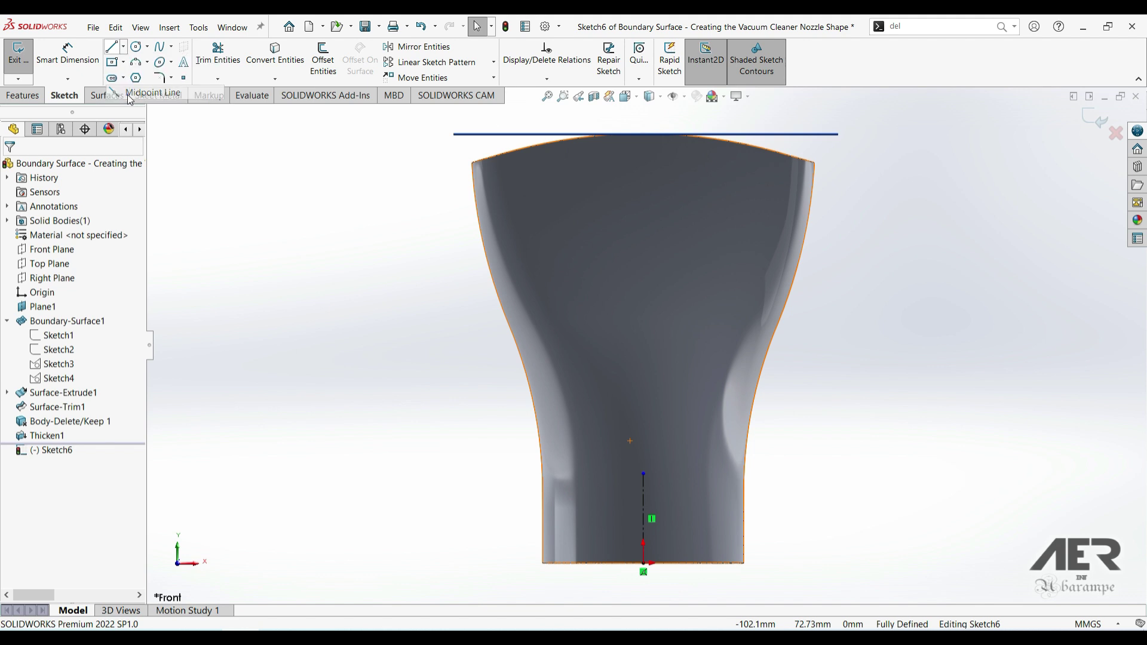
left_click(643, 474)
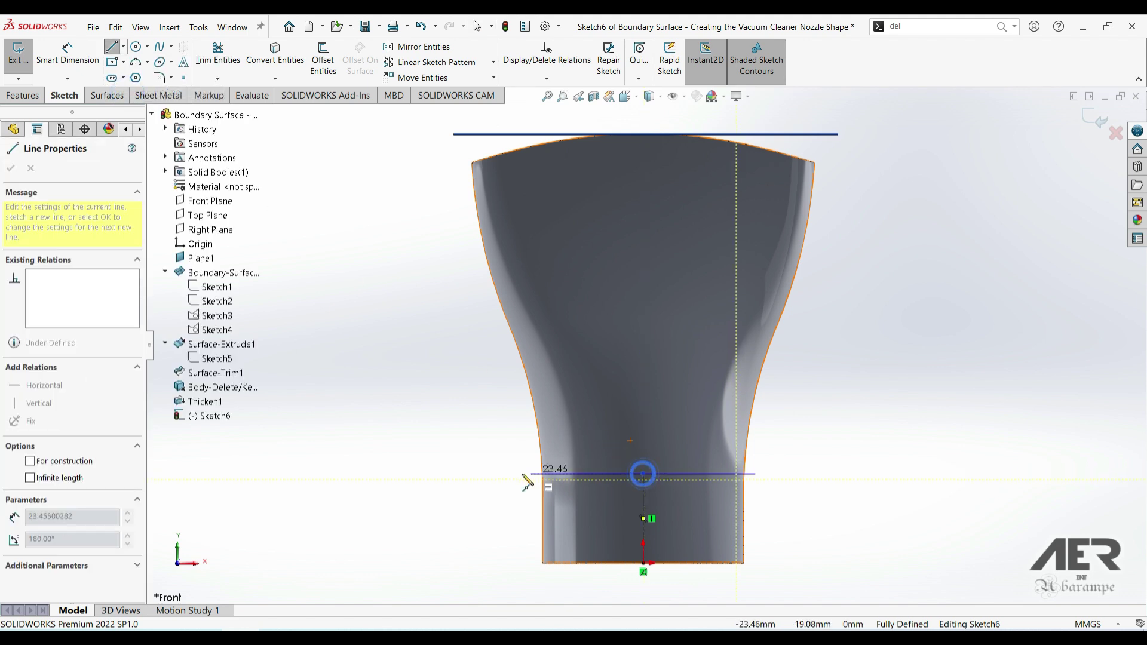
left_click(469, 474)
key("Escape")
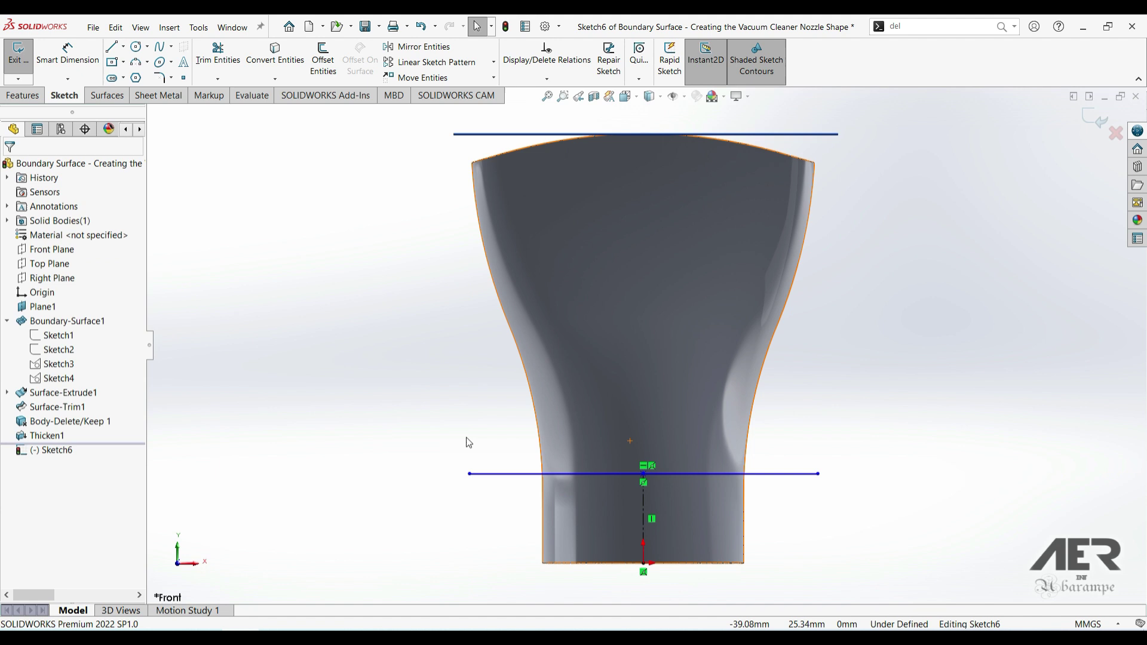
Step: Dimension the horizontal line to 50 mm and the centerline to 20 mm
left_click(68, 51)
left_click(482, 474)
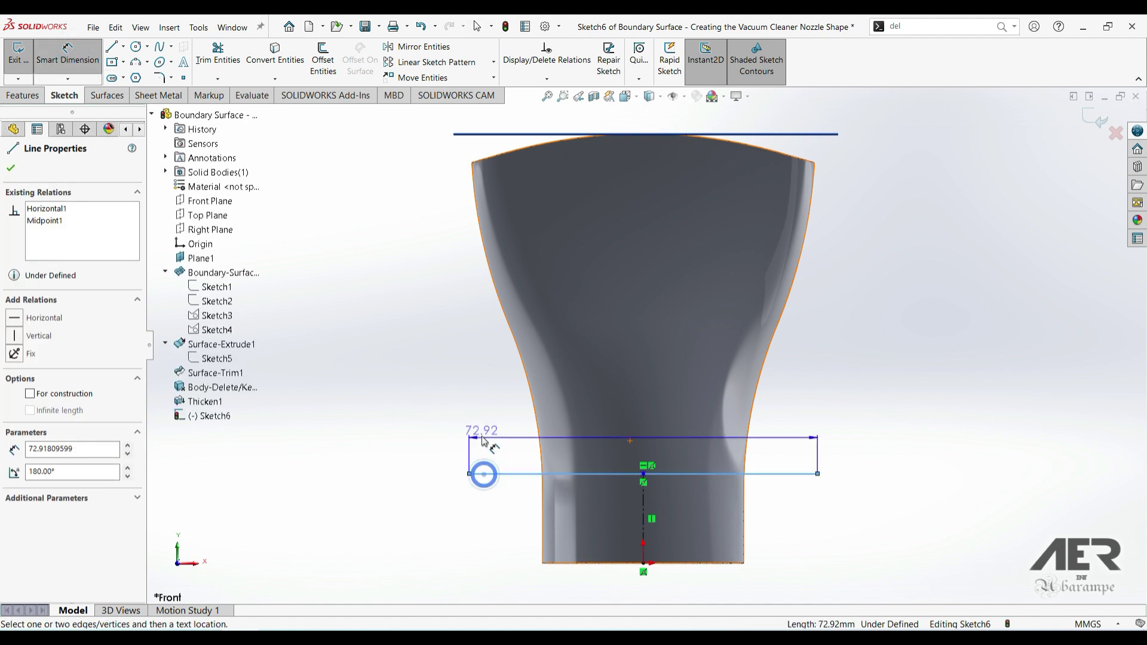
left_click(477, 428)
type("50")
key("Return")
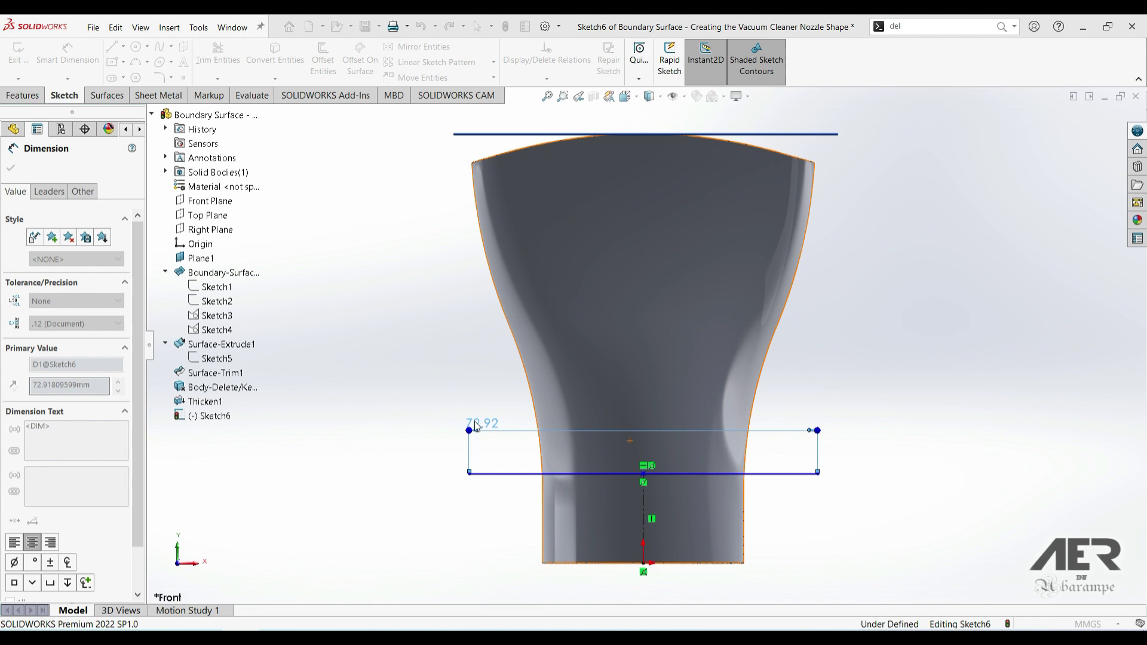
left_click(644, 519)
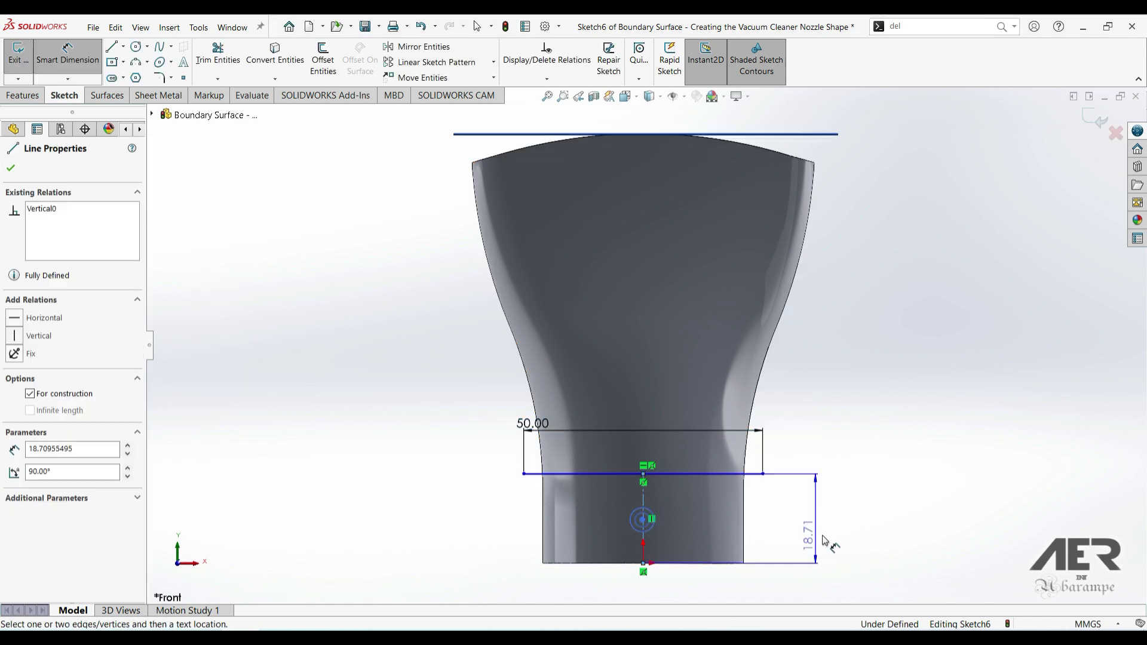
left_click(847, 524)
type("20")
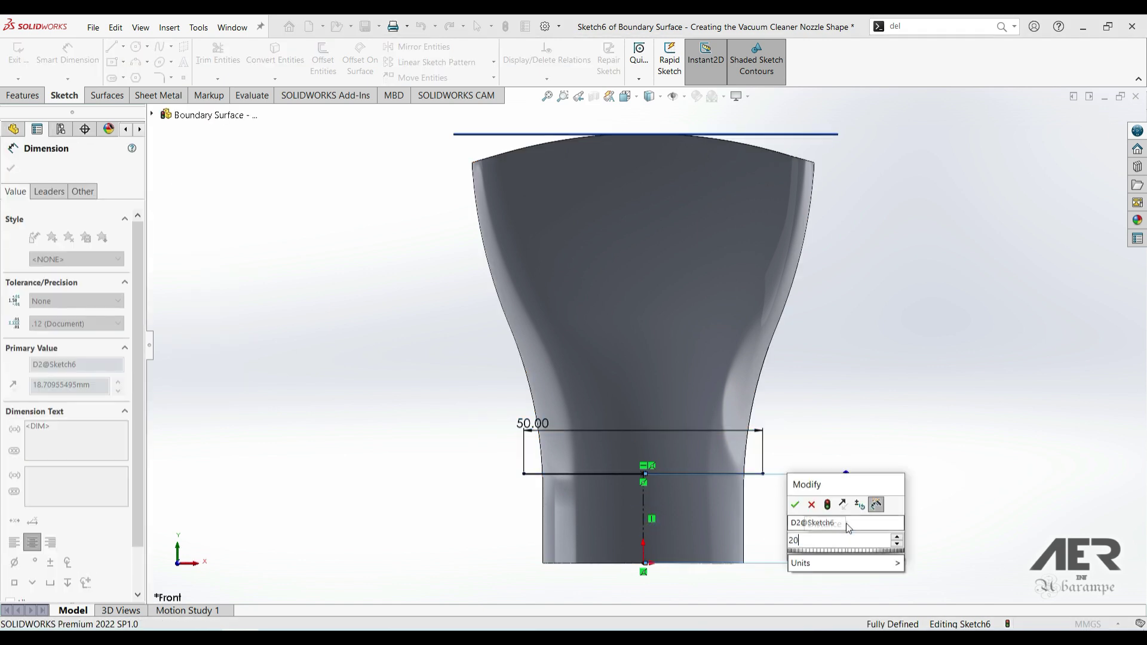
key("Return")
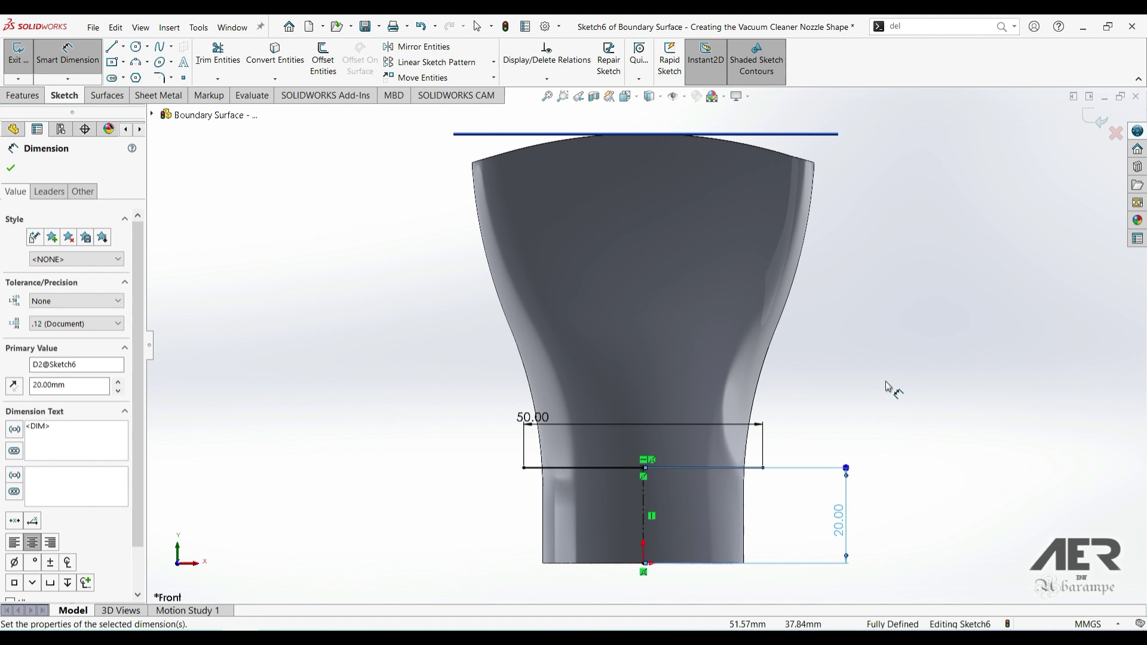
Step: Project Sketch6 onto the nozzle's inner face as a split line
left_click(1089, 128)
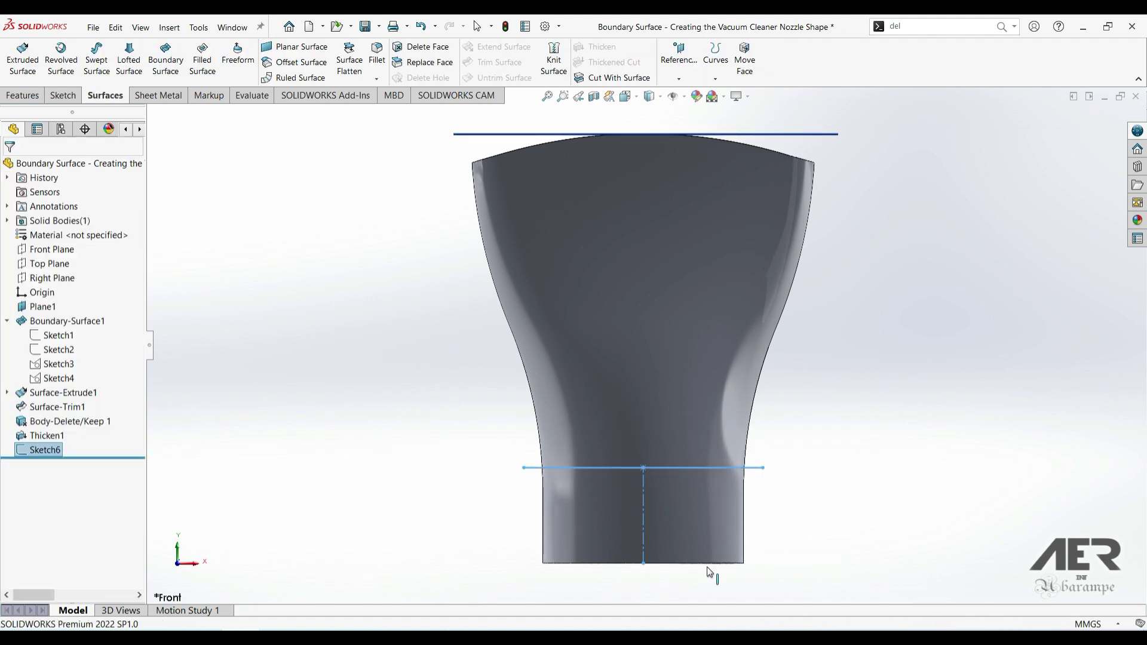
middle_click_drag(595, 414, 602, 385)
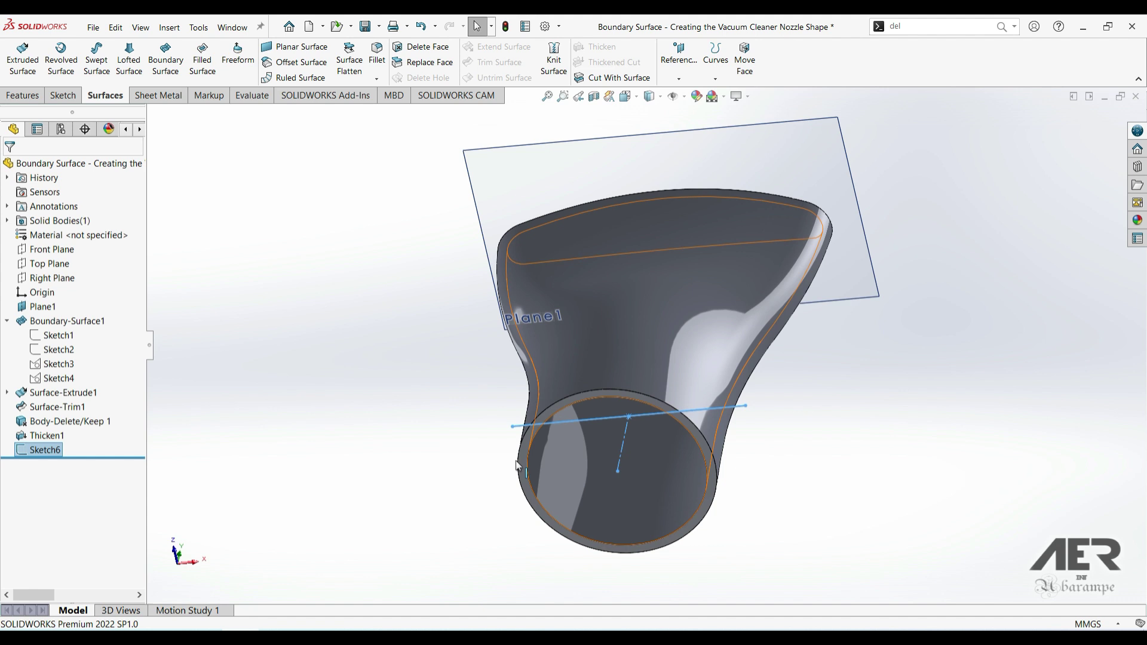
left_click(30, 96)
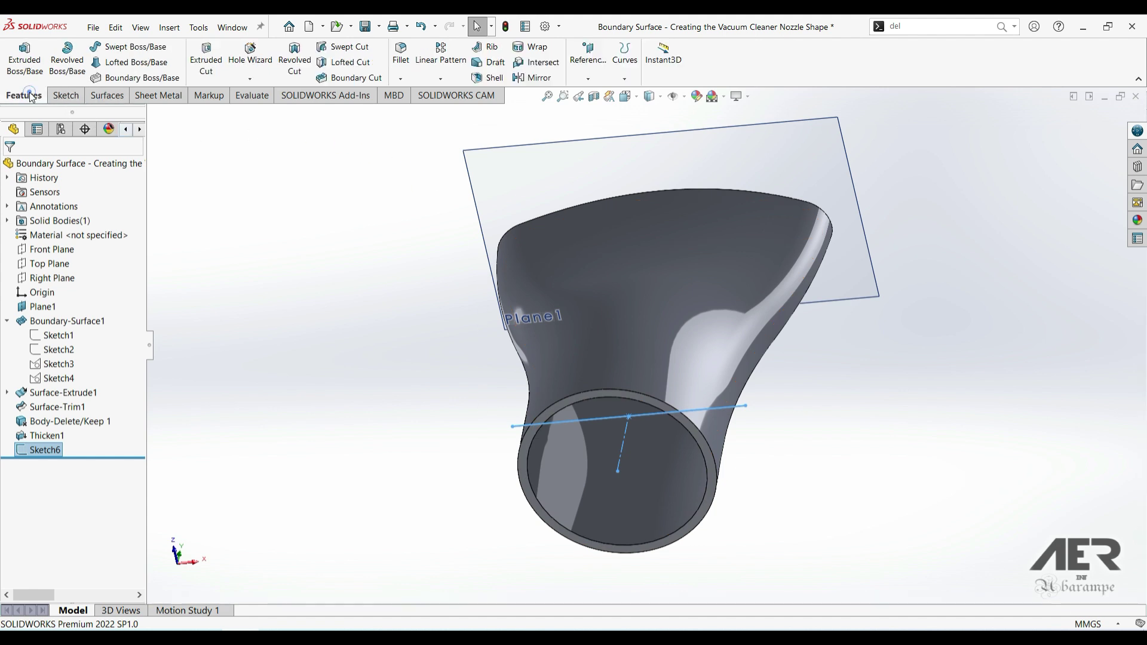
left_click(624, 79)
left_click(638, 94)
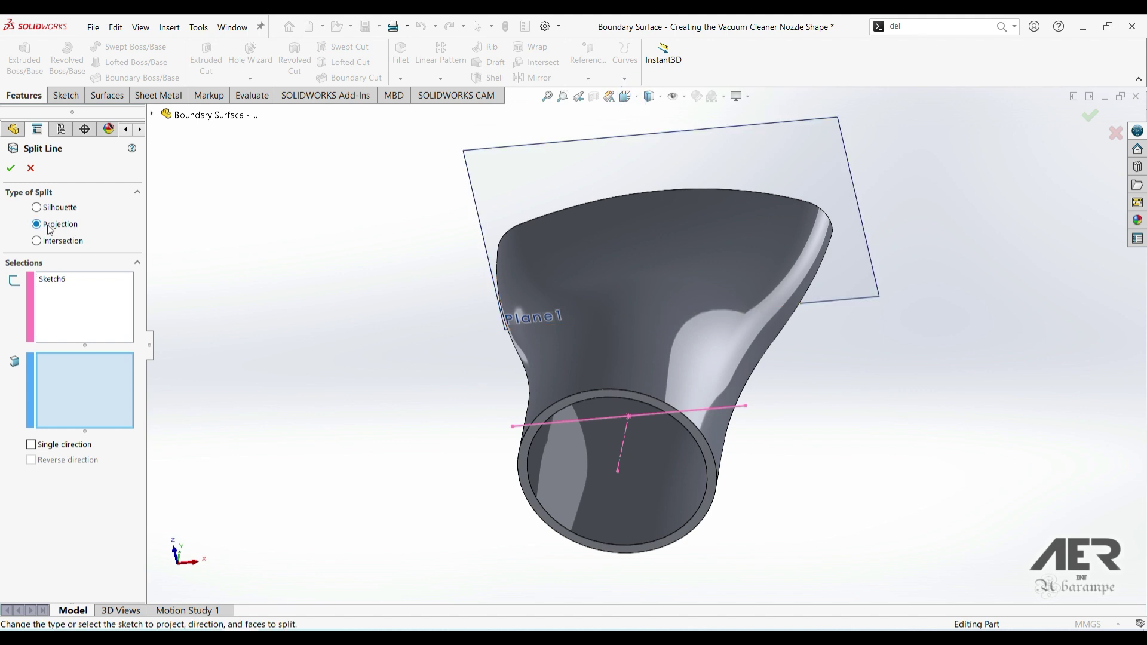
left_click(77, 292)
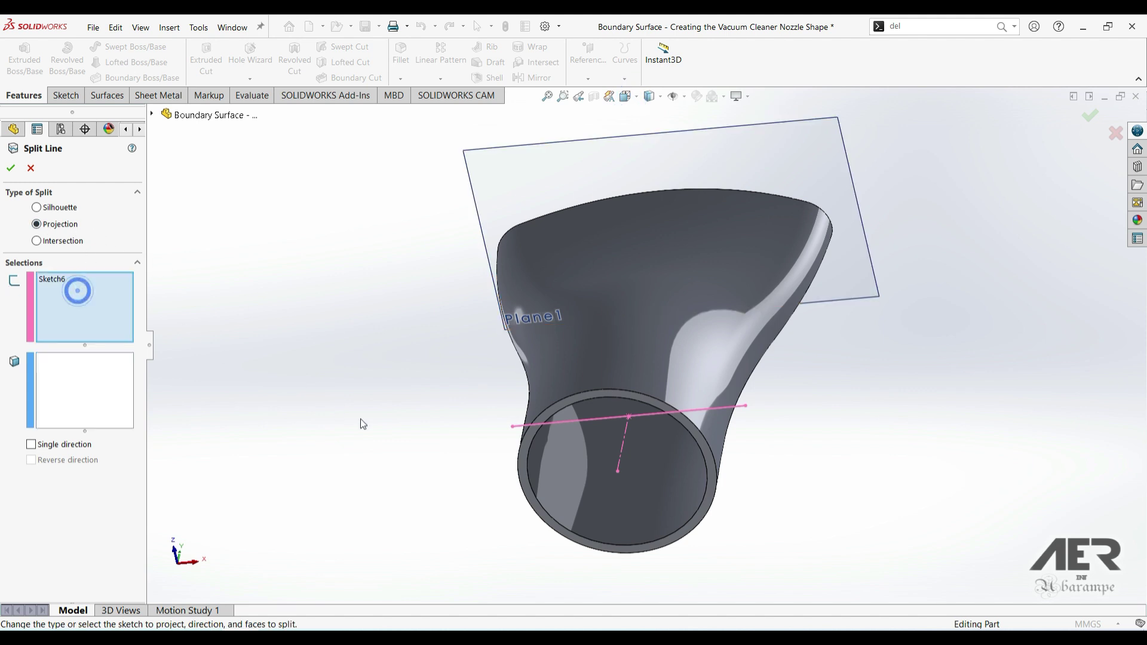
left_click(577, 420)
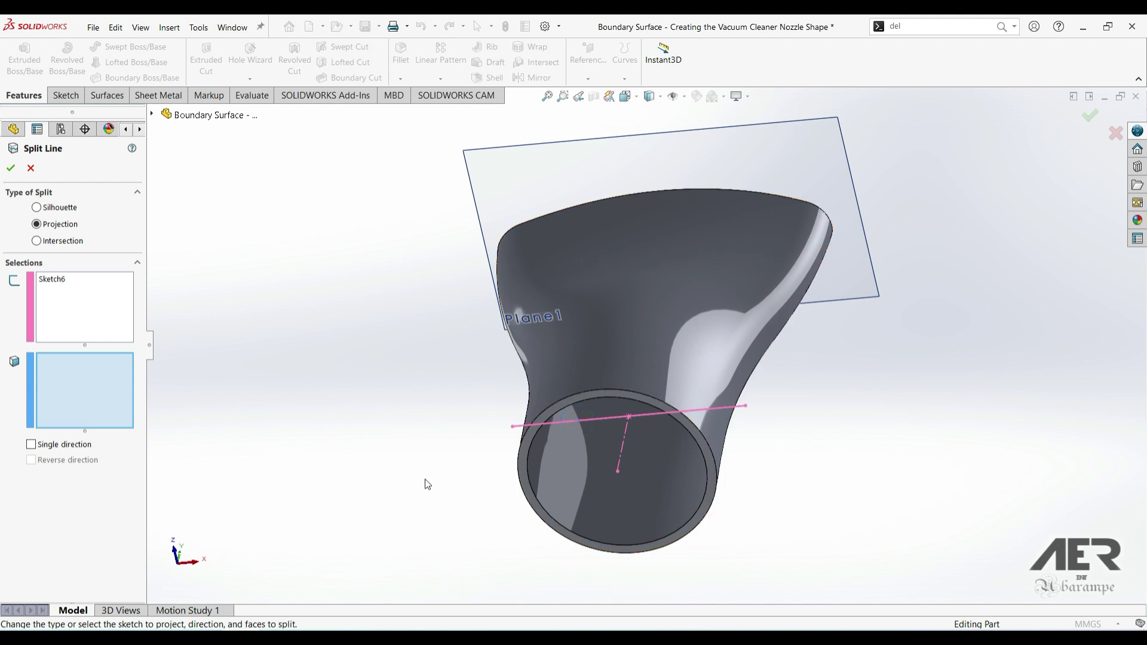
left_click(567, 492)
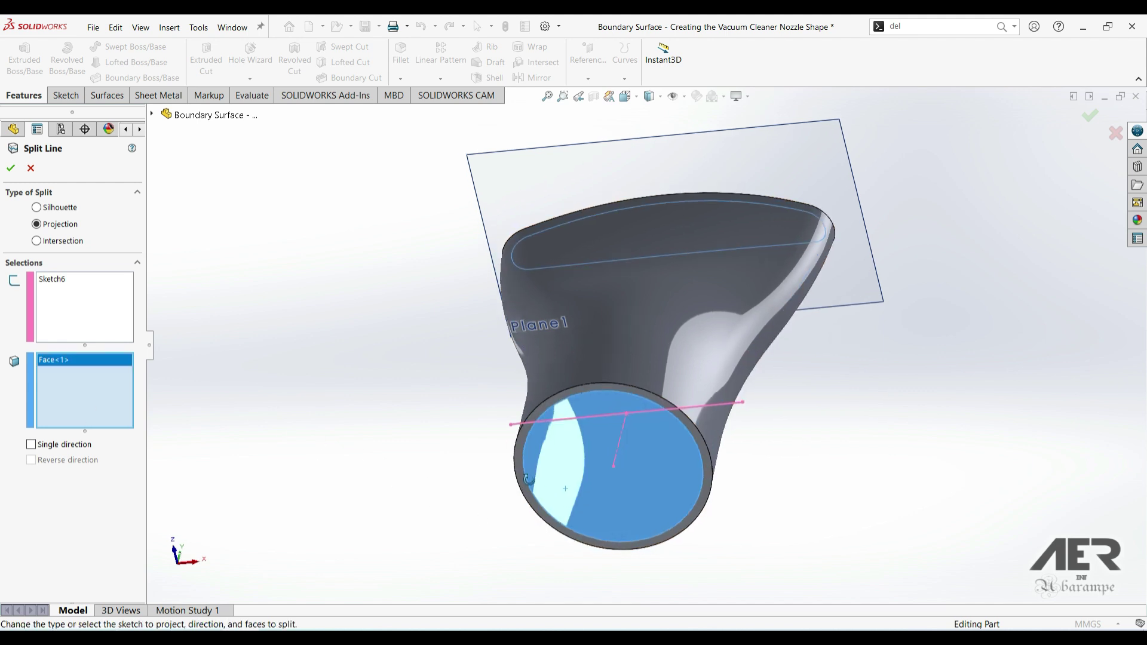
mouse_move(528, 479)
middle_mouse_down()
mouse_move(538, 472)
mouse_move(523, 466)
middle_mouse_up()
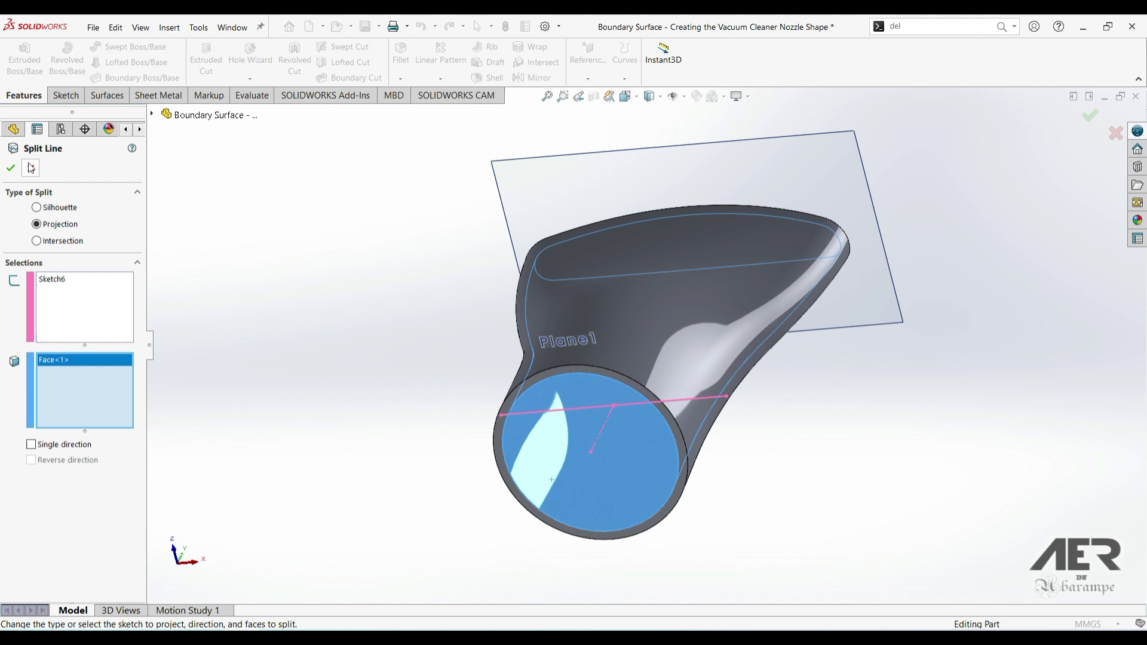
left_click(10, 168)
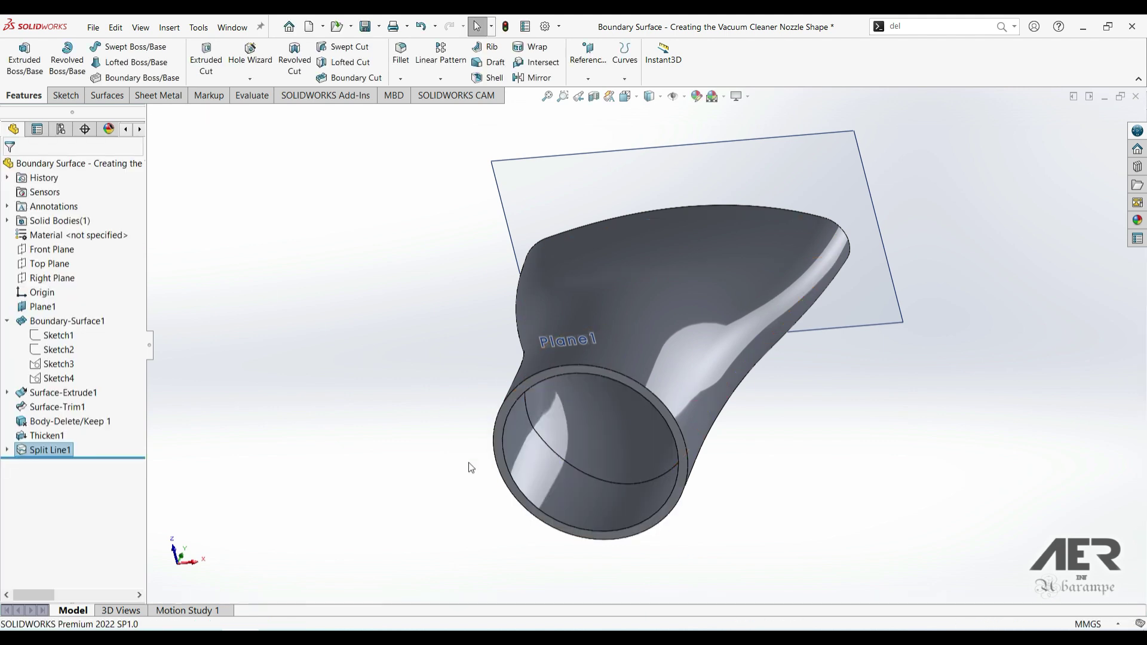
Step: Select the split inner face to check the new division
middle_click_drag(598, 511, 583, 524)
left_click(582, 524)
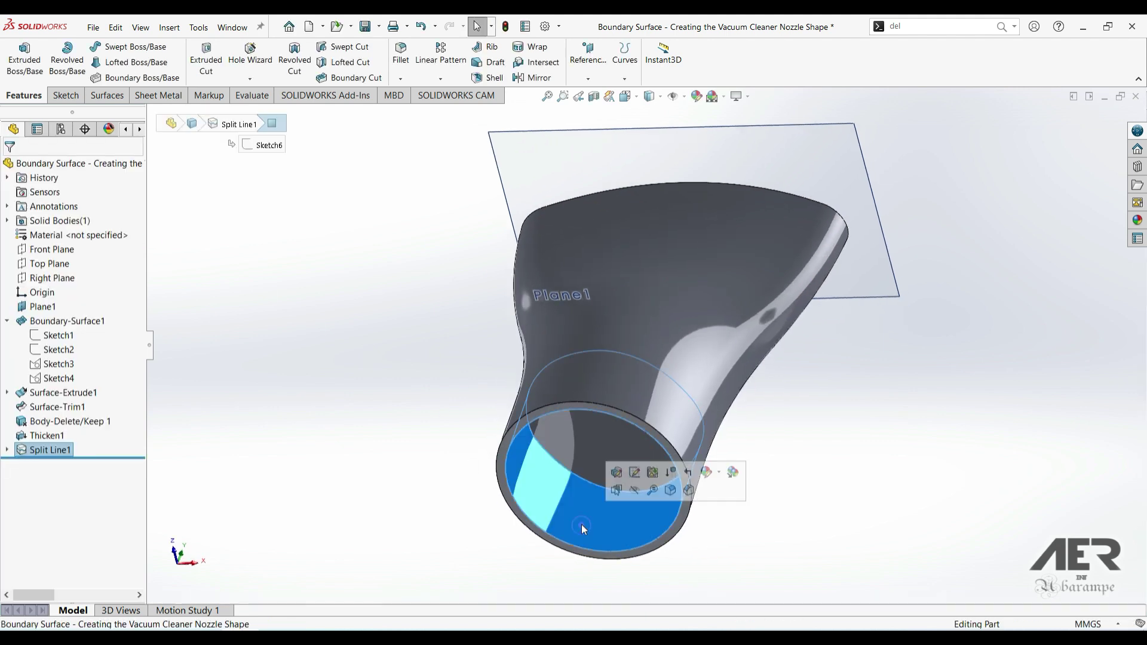
left_click(361, 389)
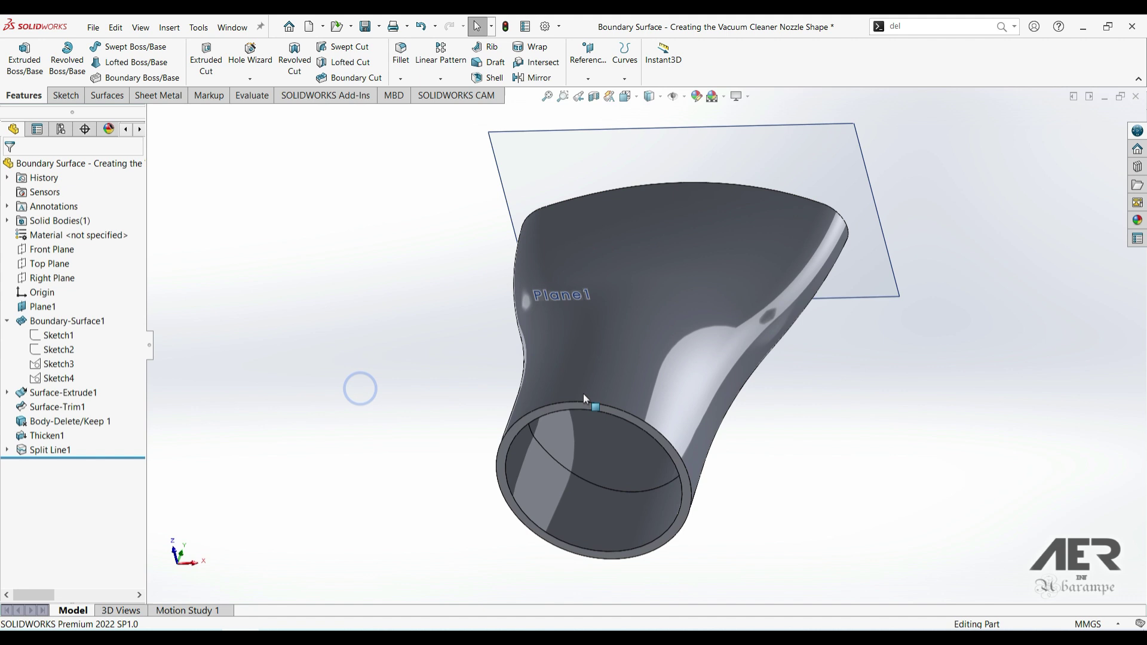
middle_click_drag(583, 393, 349, 304)
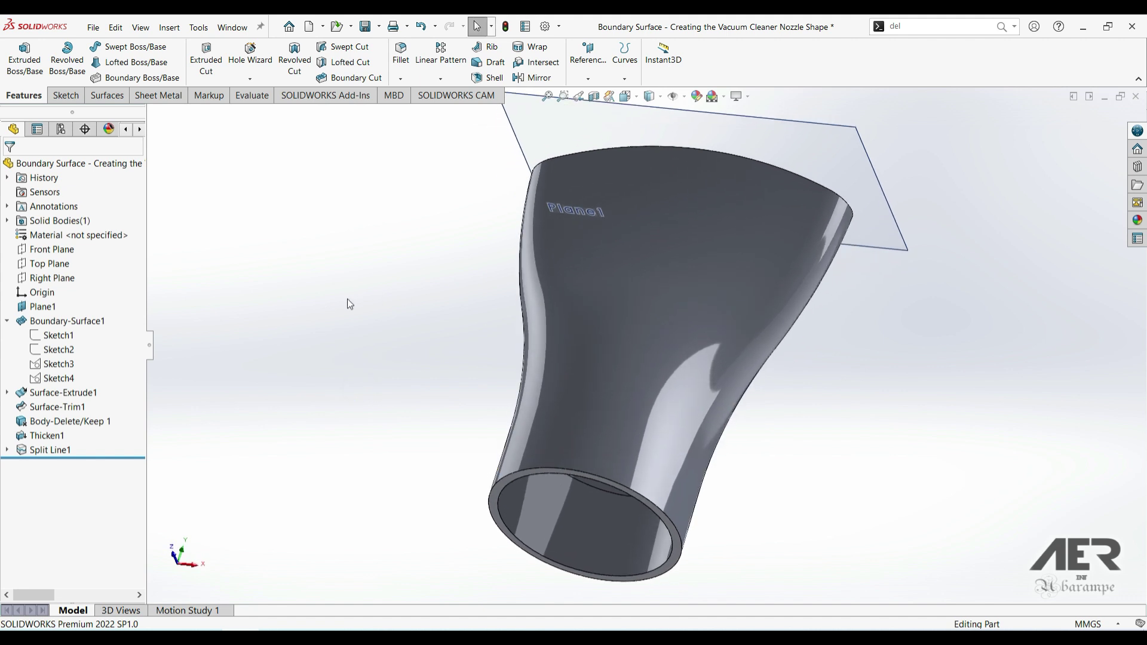
Step: Offset the split inner face by 1.00 mm in the flipped direction
left_click(99, 98)
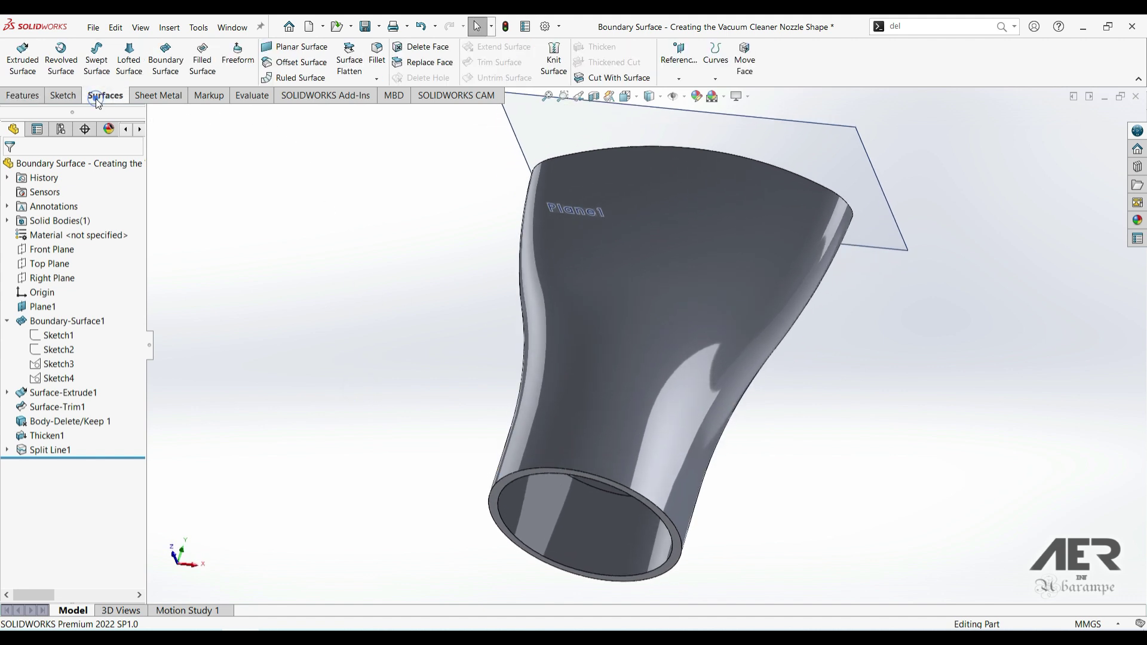
left_click(291, 64)
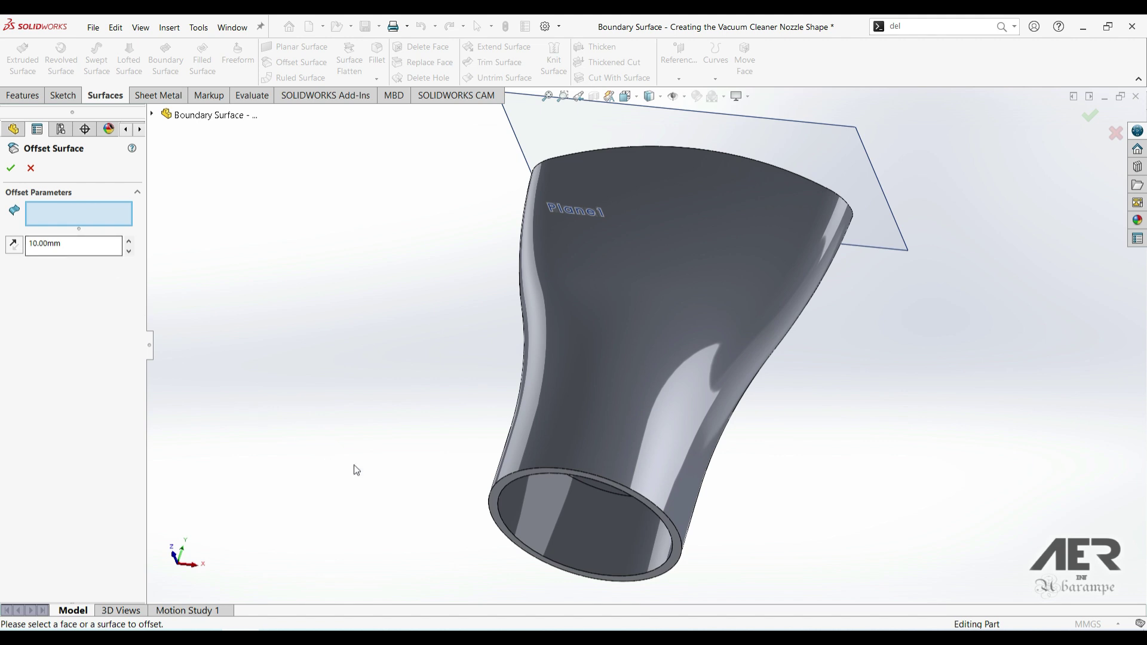
middle_click_drag(496, 538, 493, 453)
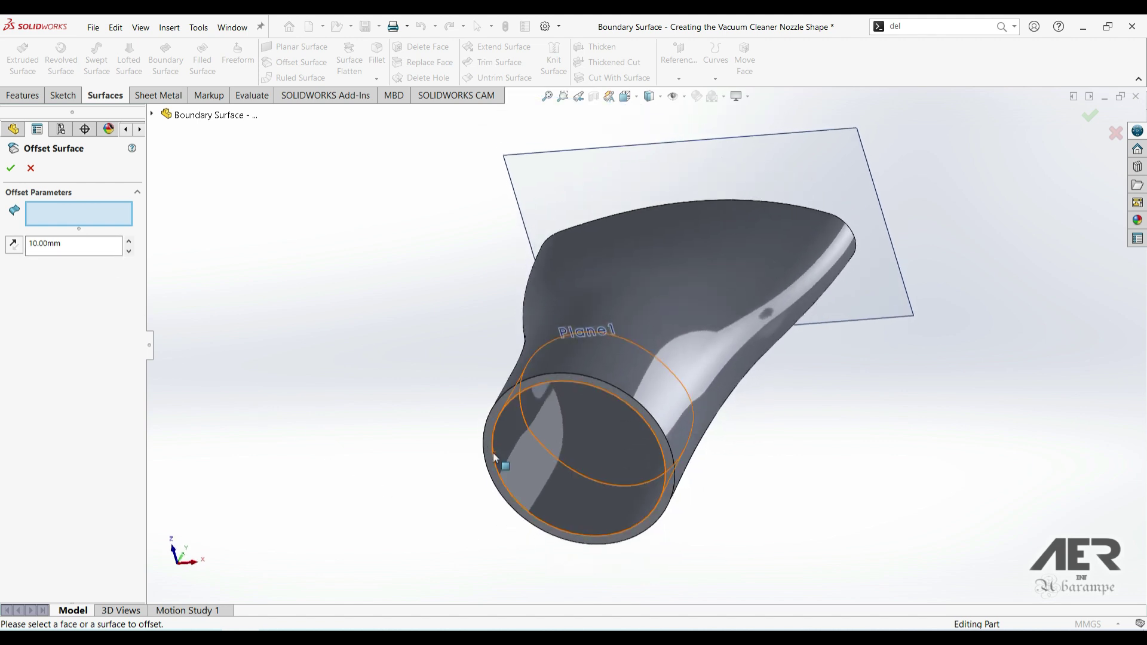
left_click(544, 482)
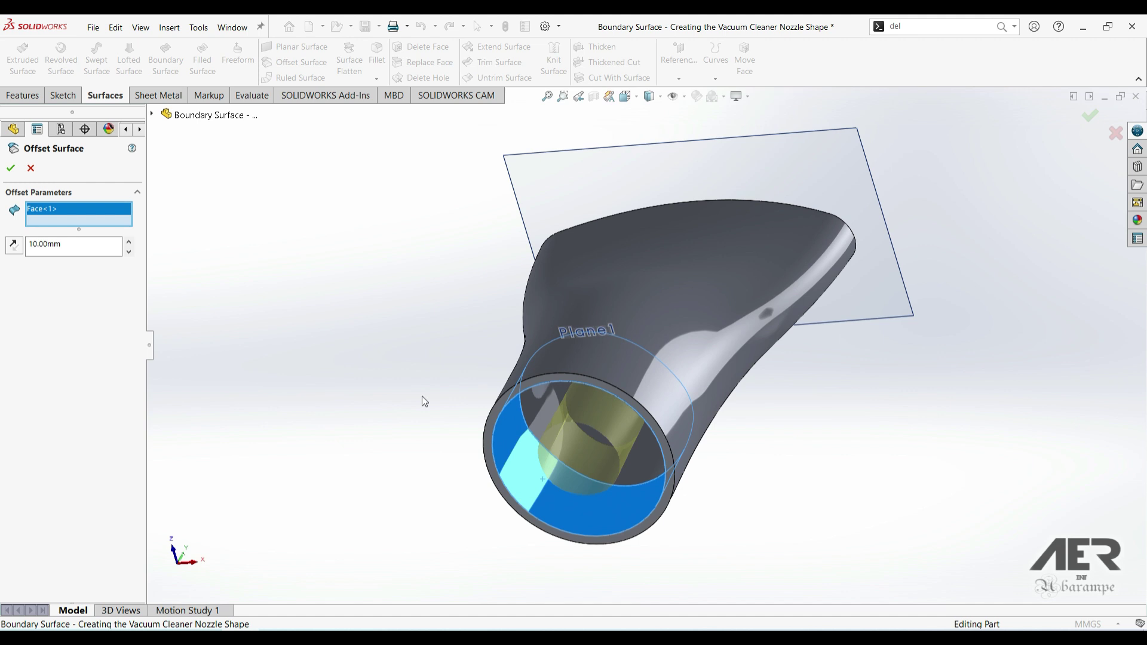
left_click_drag(47, 244, 29, 245)
scroll(503, 457, "down", 3)
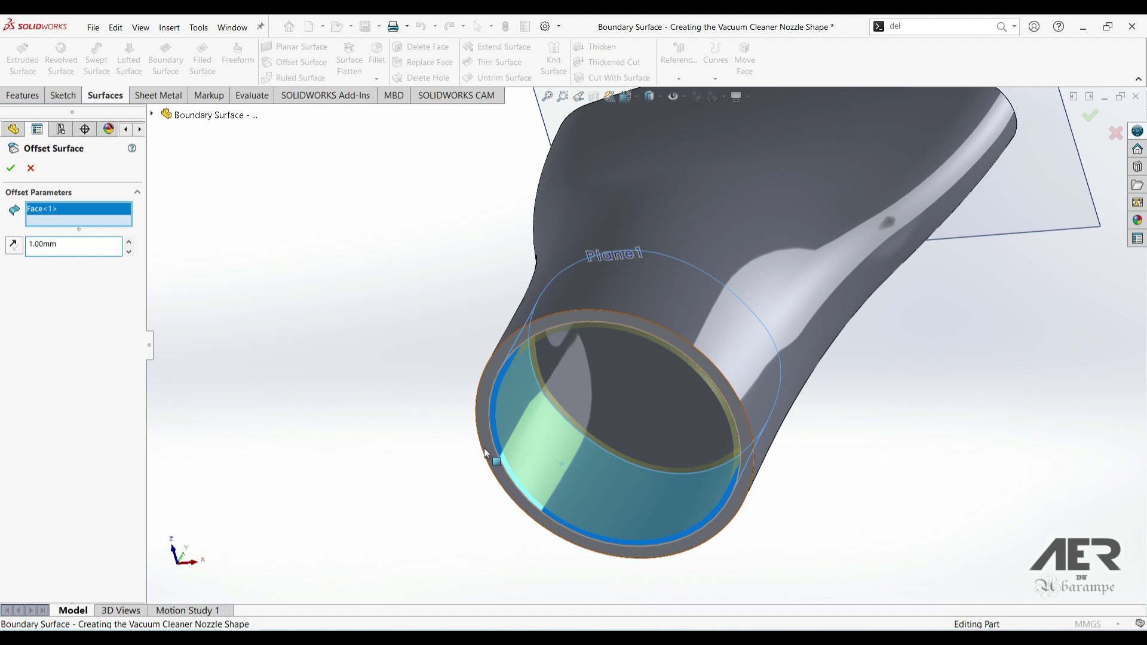
left_click(16, 251)
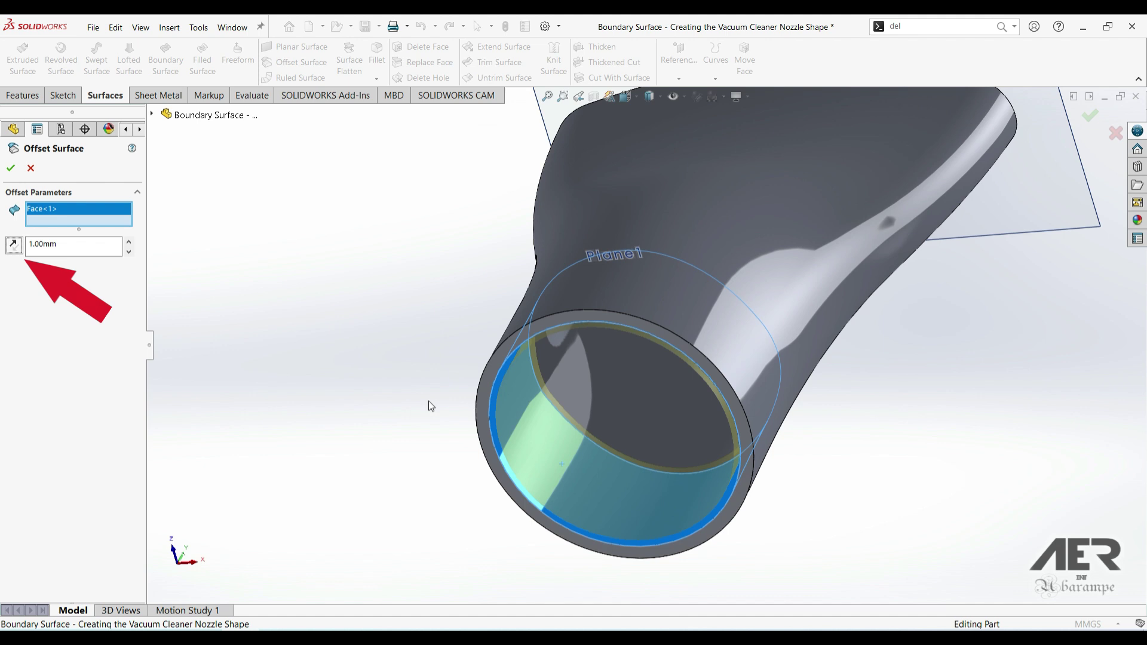
left_click(10, 168)
middle_click_drag(479, 380, 629, 399)
left_click(571, 484)
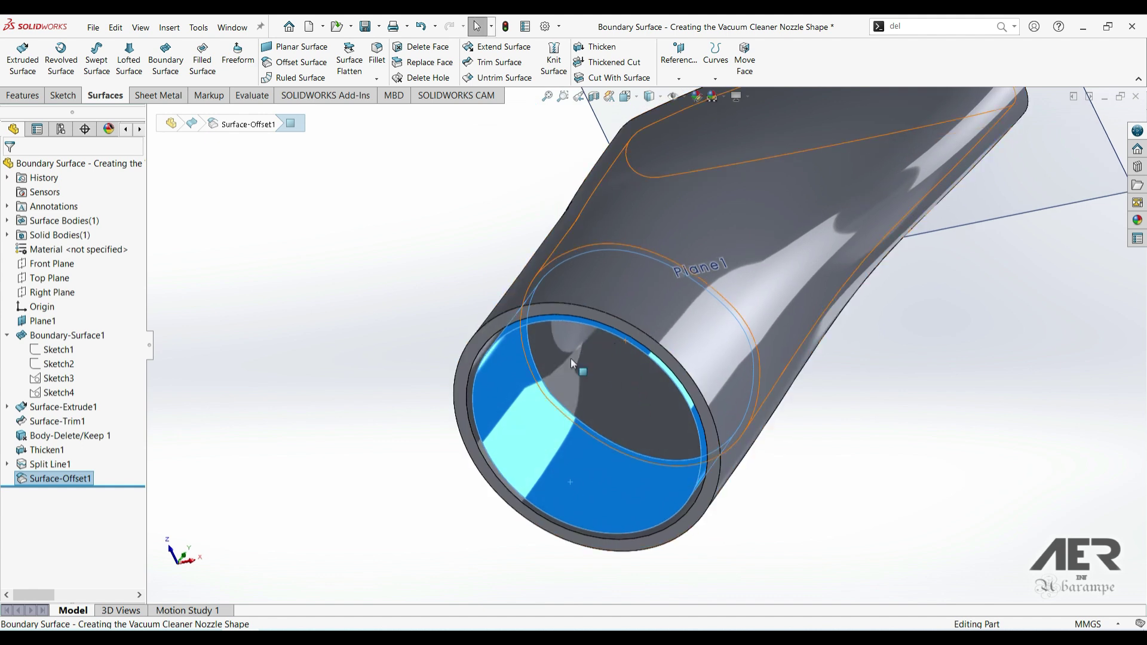
middle_click_drag(572, 362, 565, 378)
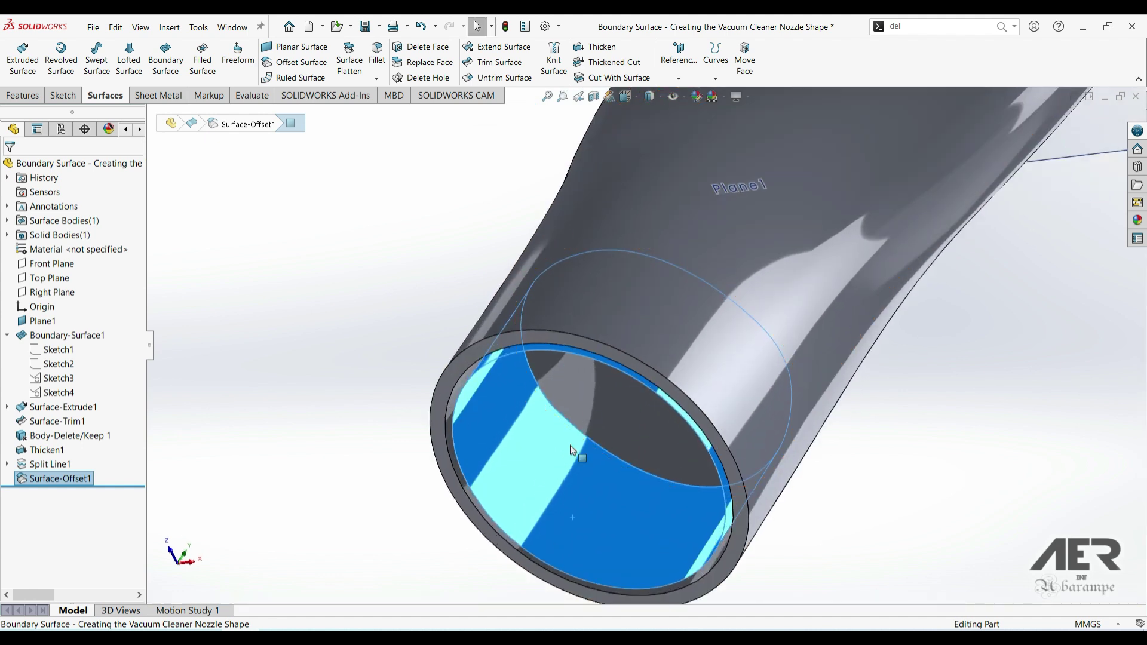
middle_click_drag(571, 451, 565, 406)
Step: Thicken Surface-Offset1 by 1.00mm to both sides and merge it into the nozzle as Thicken2
left_click(315, 428)
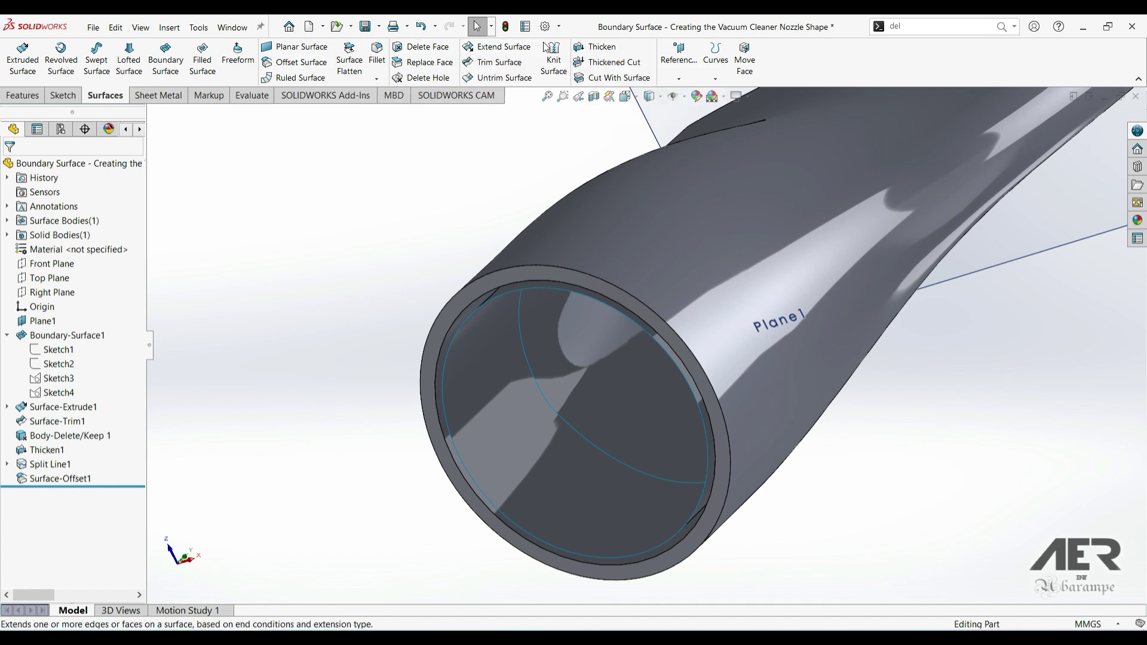
left_click(590, 54)
middle_click_drag(478, 269, 259, 351)
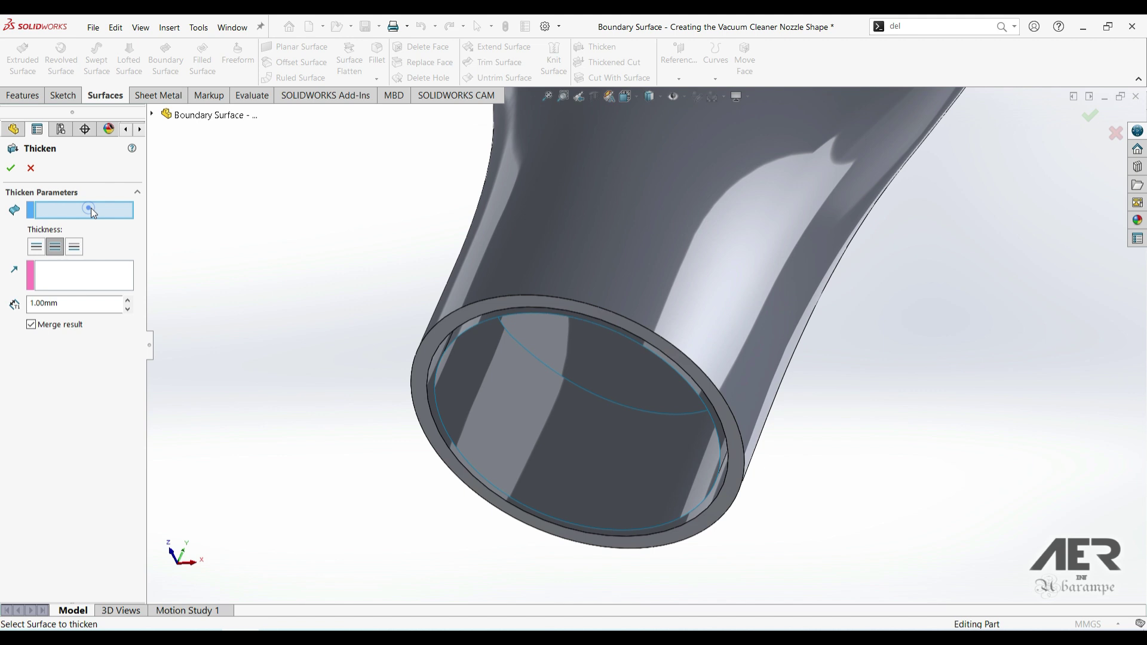
left_click(515, 421)
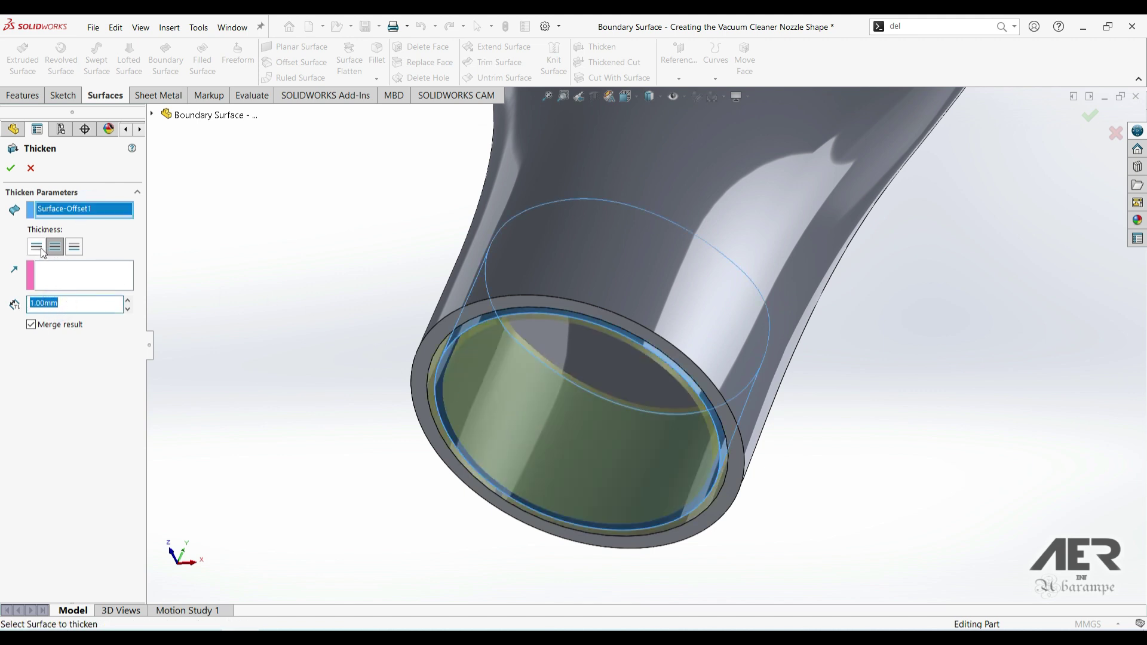
left_click(75, 250)
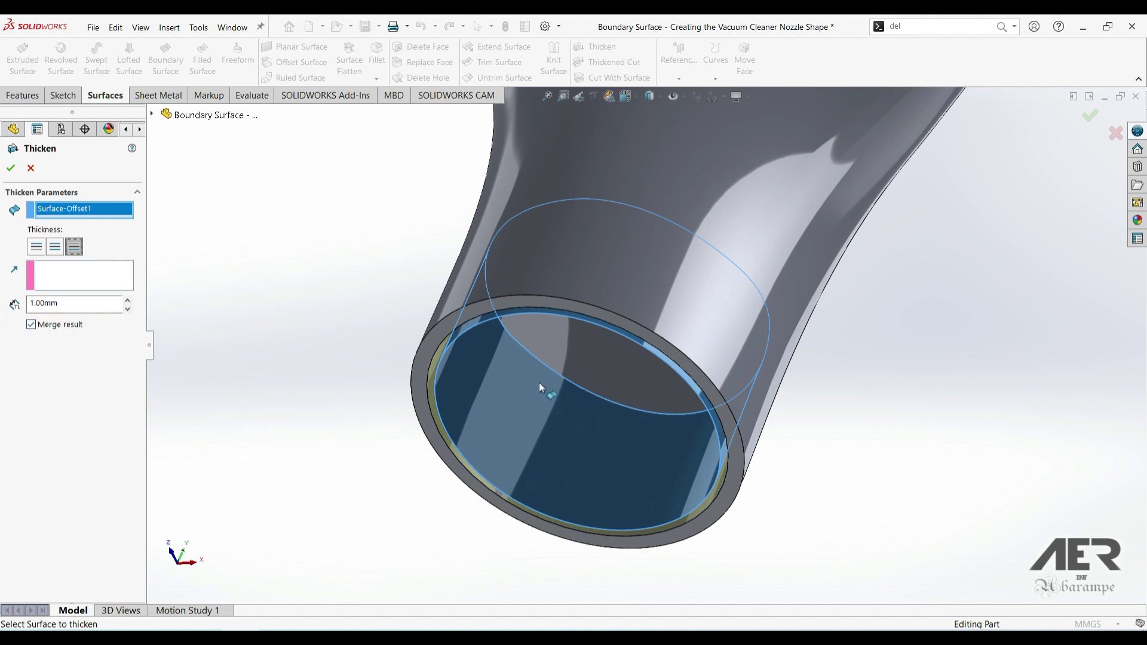
middle_click_drag(622, 410, 566, 315)
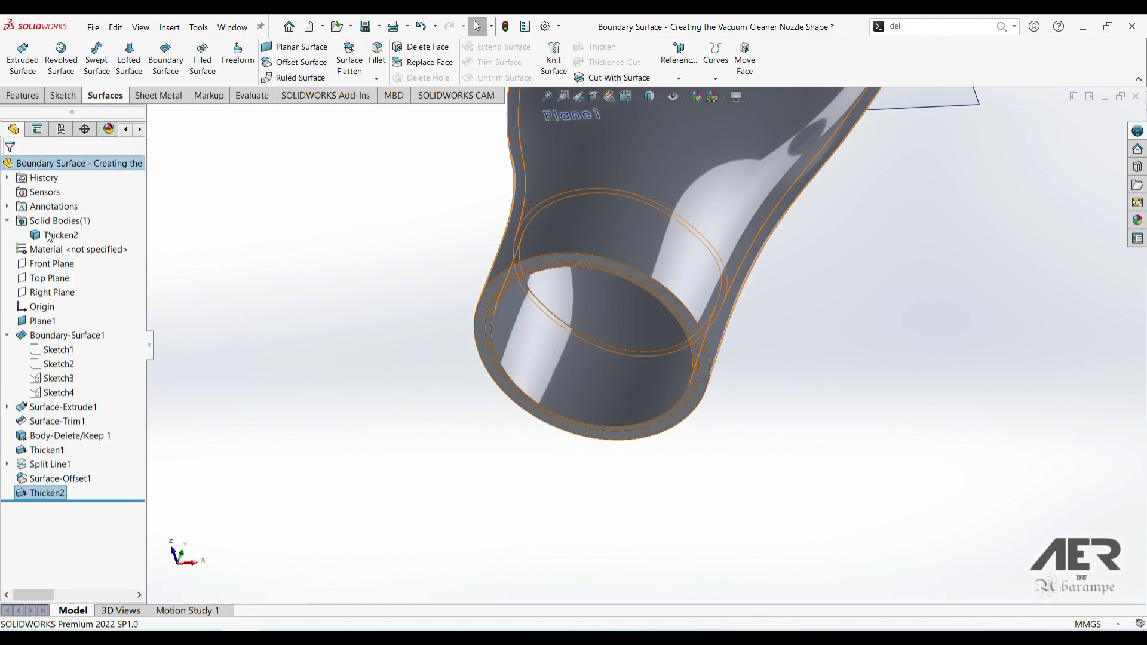
Step: Edit the Thicken2 feature and turn off Merge result
left_click(49, 235)
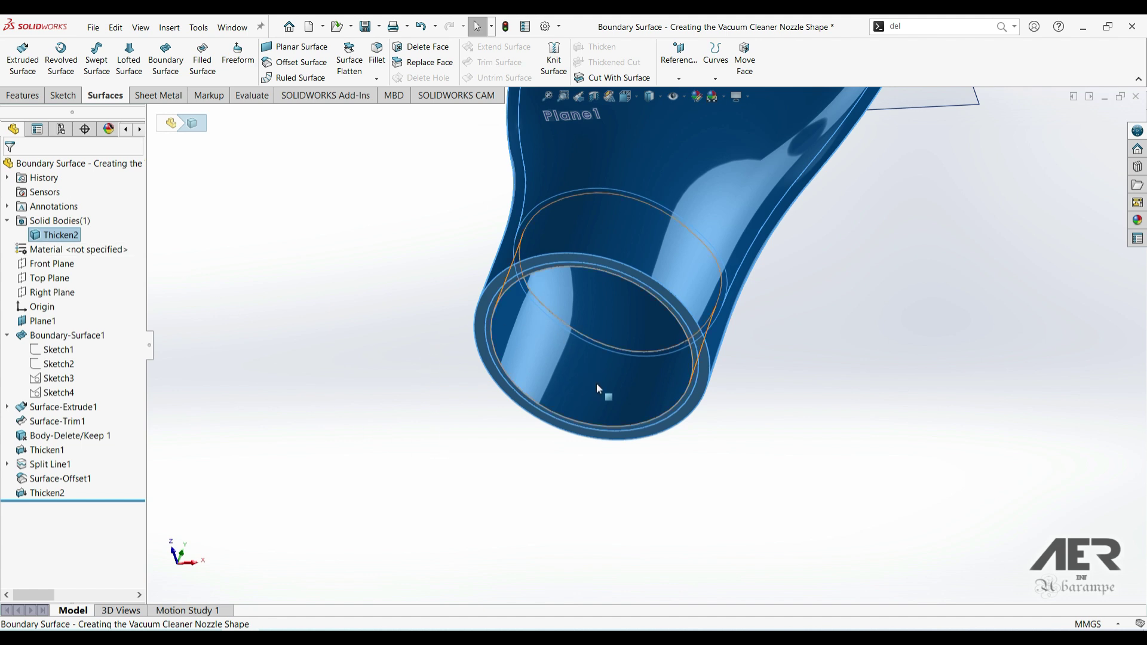
middle_click_drag(583, 285, 562, 329)
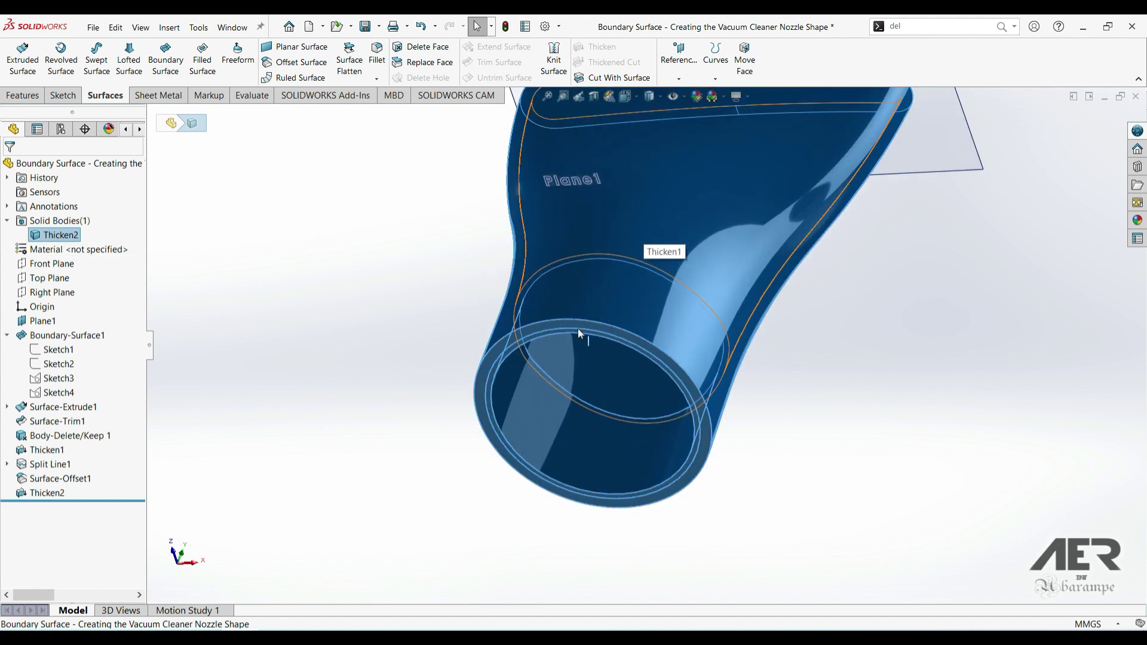
left_click(346, 339)
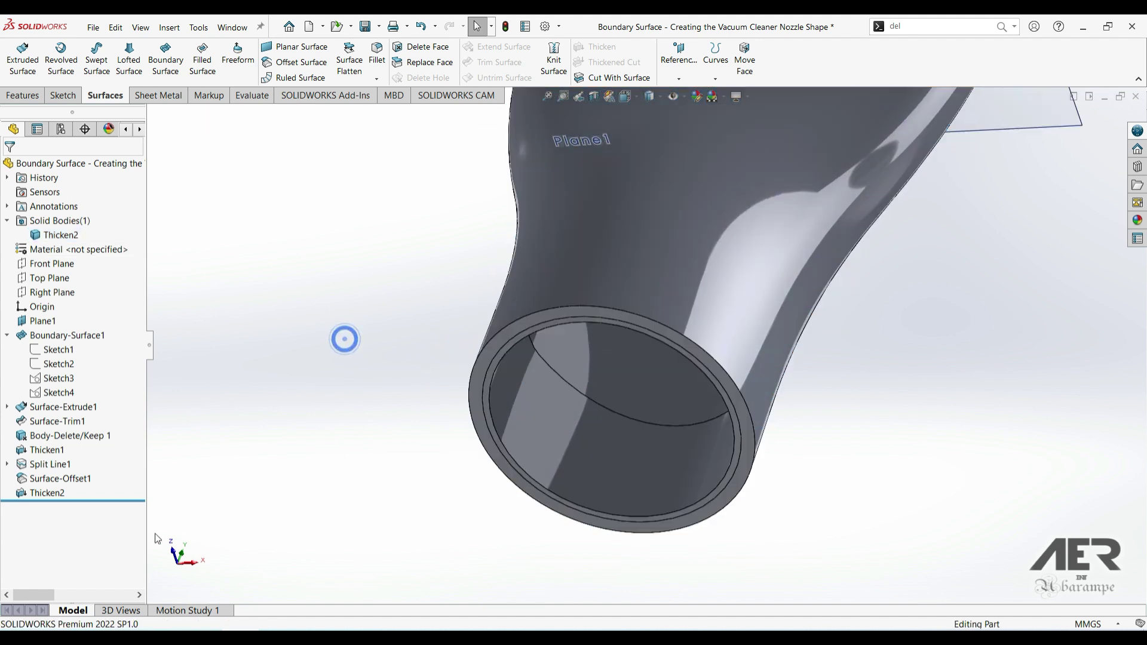
left_click(45, 493)
left_click(51, 466)
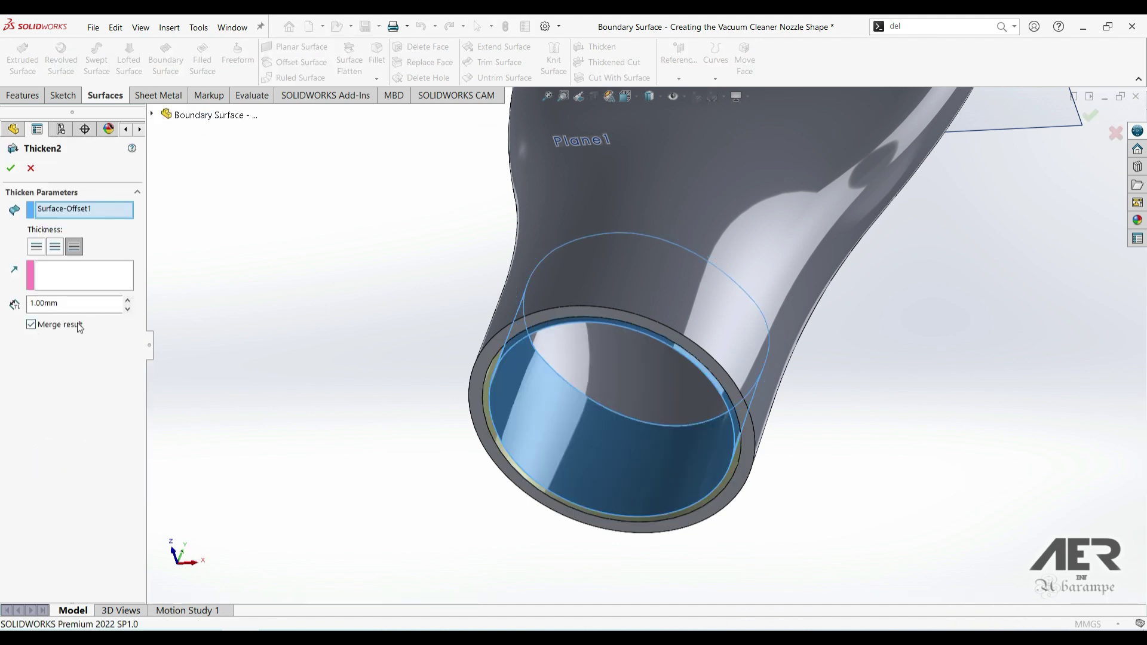
left_click(33, 327)
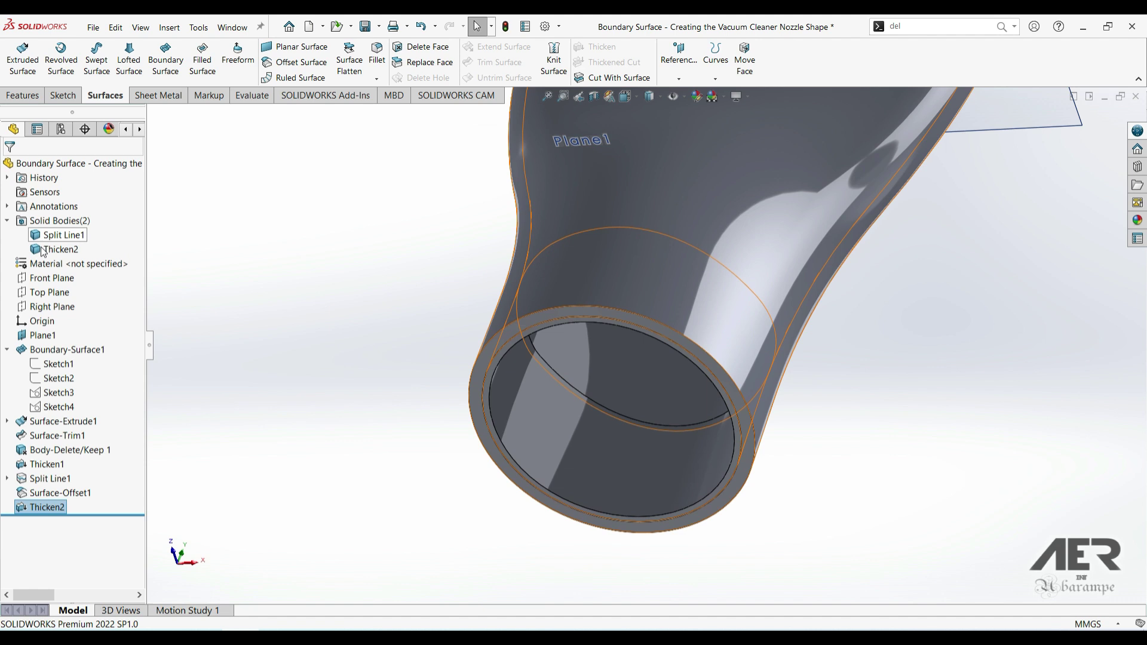
Step: Check the two separate solid bodies, Split Line1 and the Thicken2 ring
left_click(66, 236)
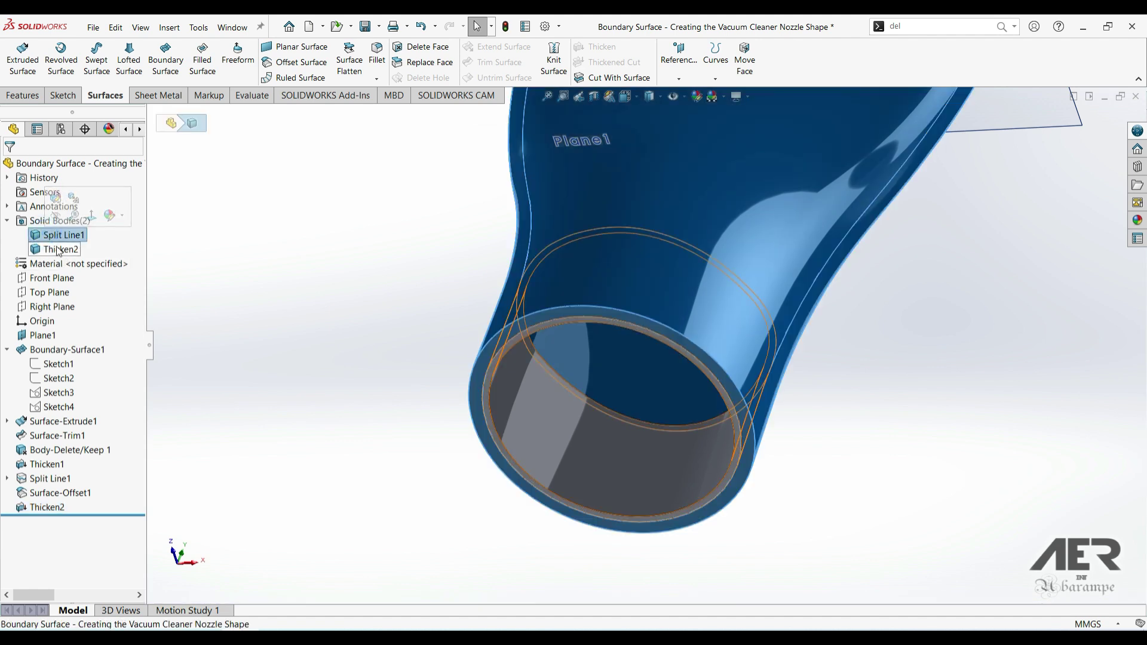
left_click(58, 249)
left_click(410, 400)
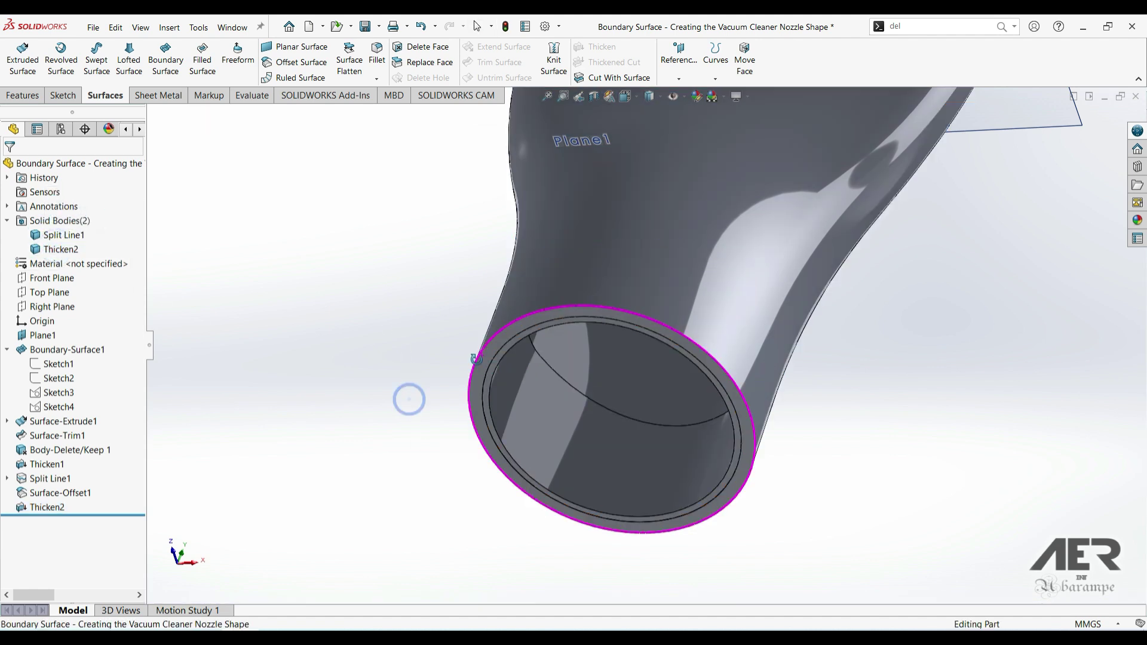
middle_click_drag(476, 359, 514, 335)
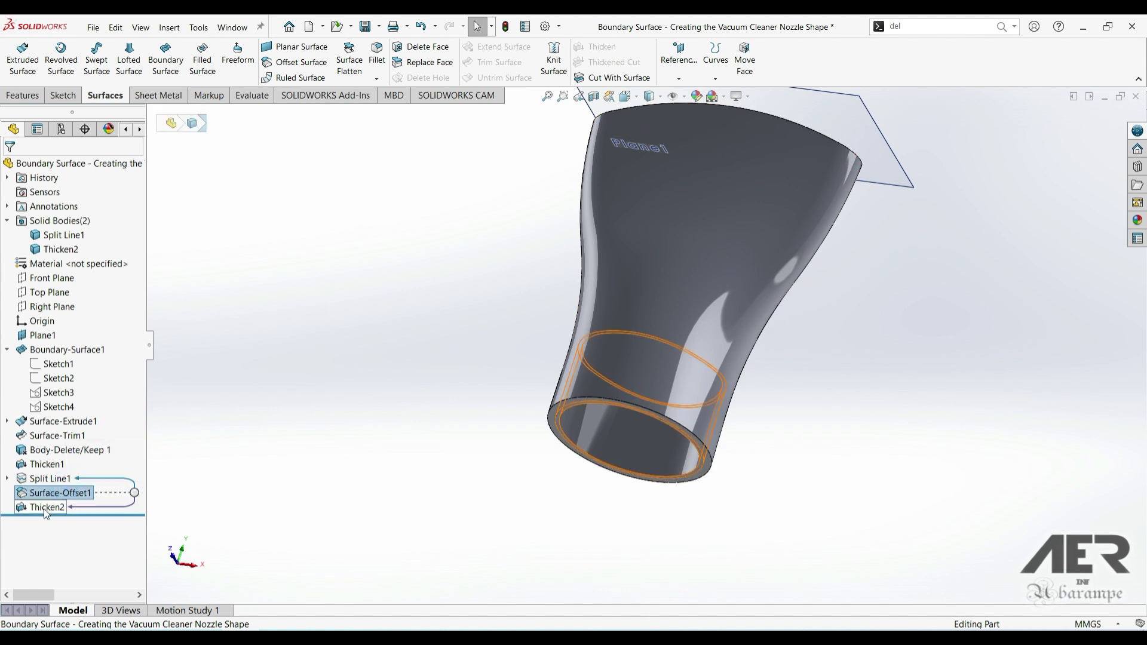
Step: Delete Surface-Offset1 and Thicken2 from the feature tree, leaving only Split Line1
left_click(79, 496)
key("Delete")
key("Return")
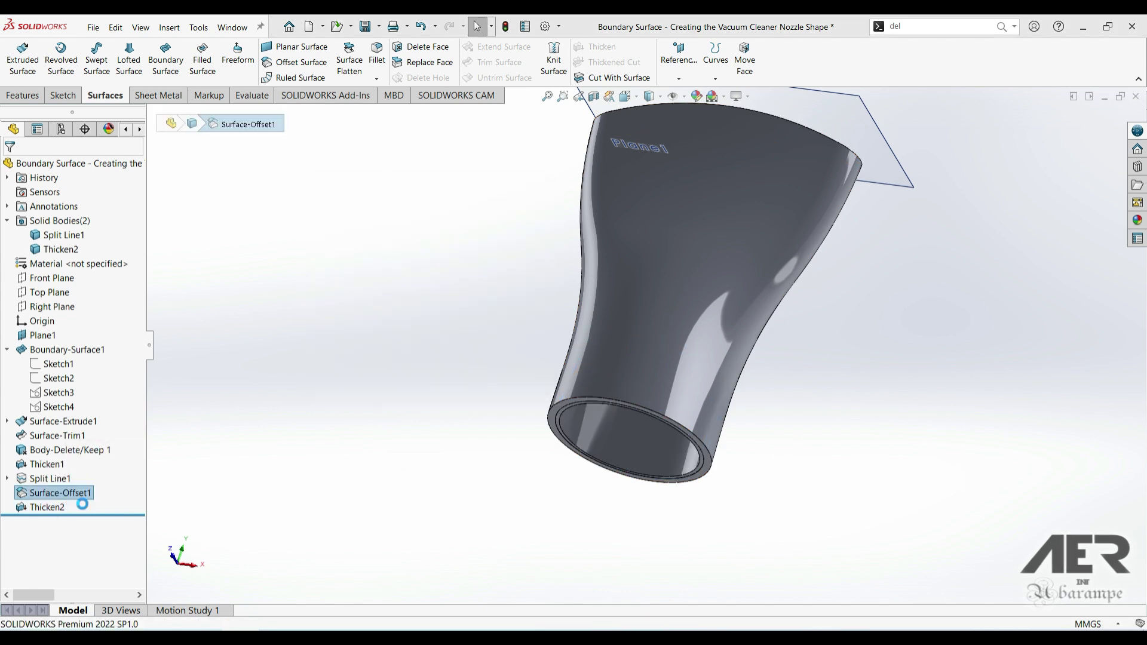
middle_click_drag(586, 435, 640, 389)
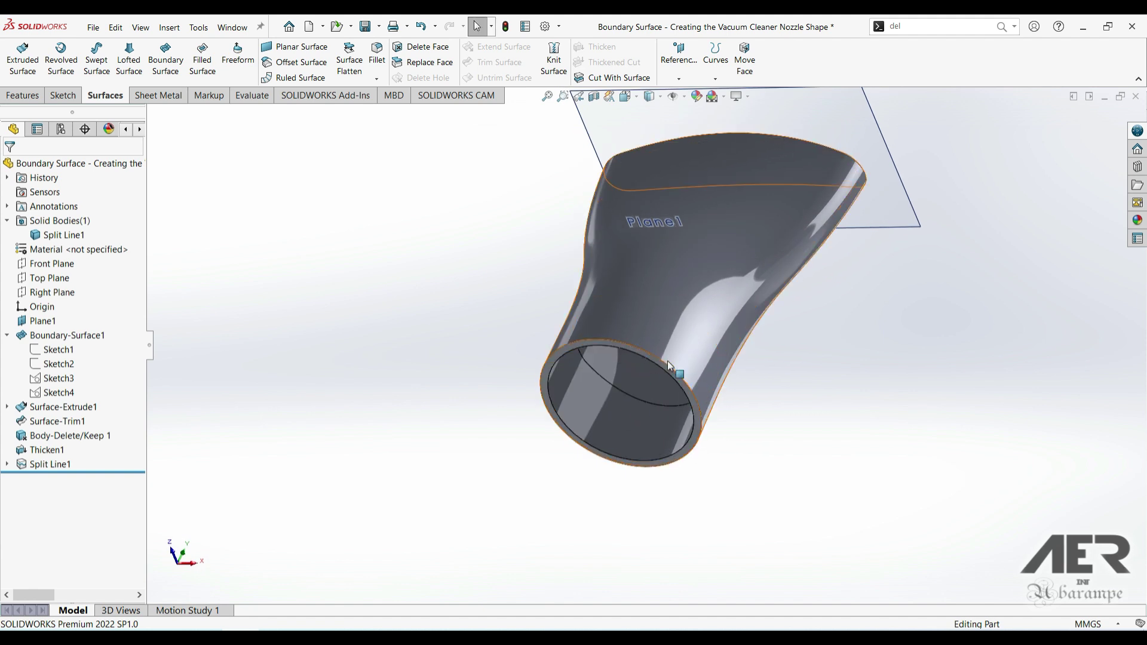
scroll(654, 363, "down", 2)
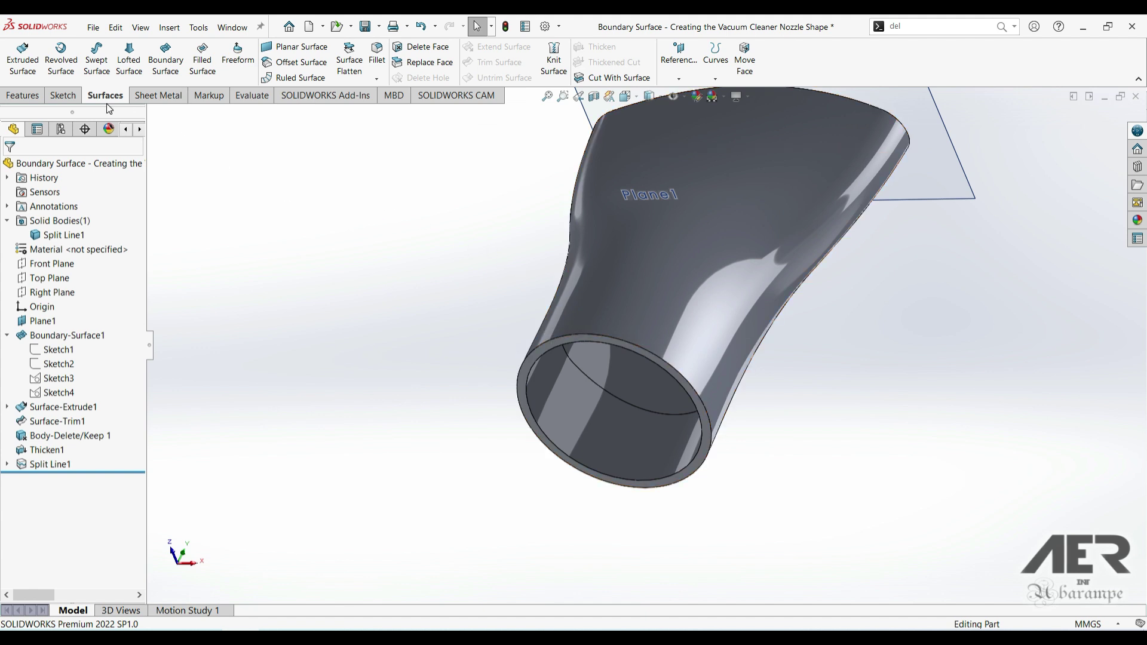
left_click(301, 62)
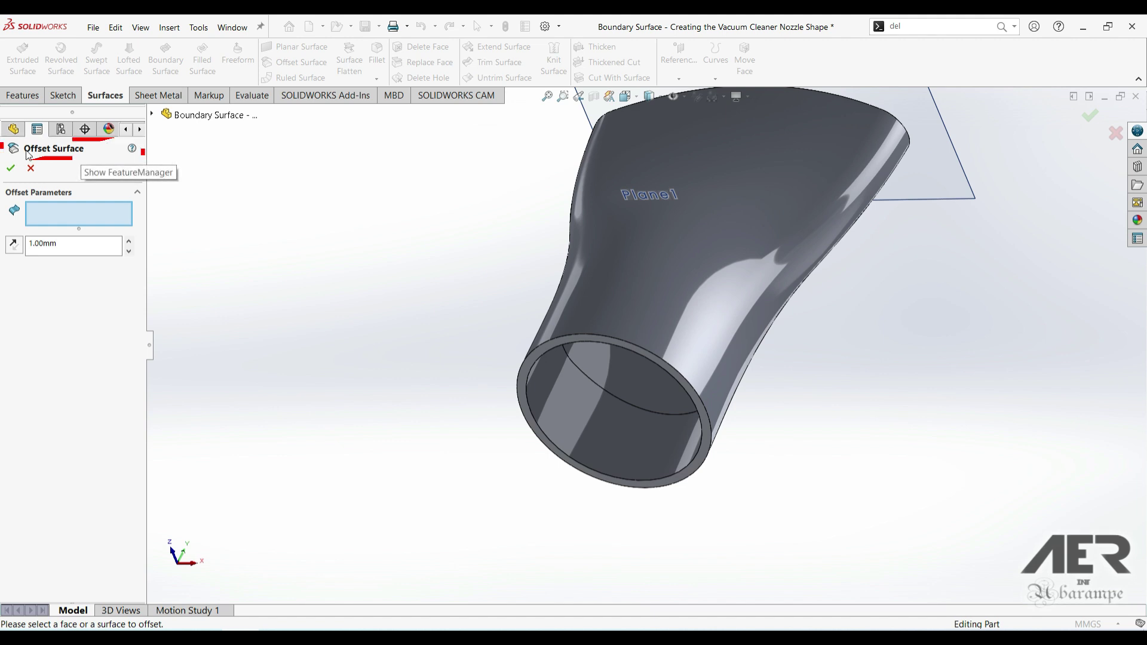
left_click_drag(83, 243, 32, 244)
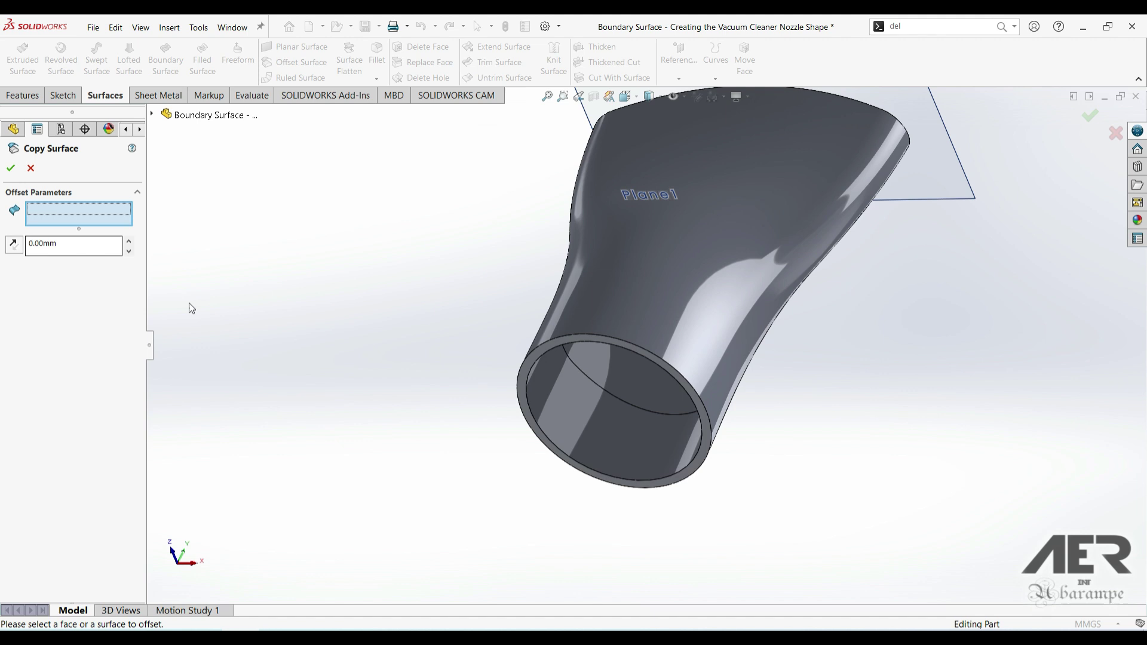
left_click(605, 439)
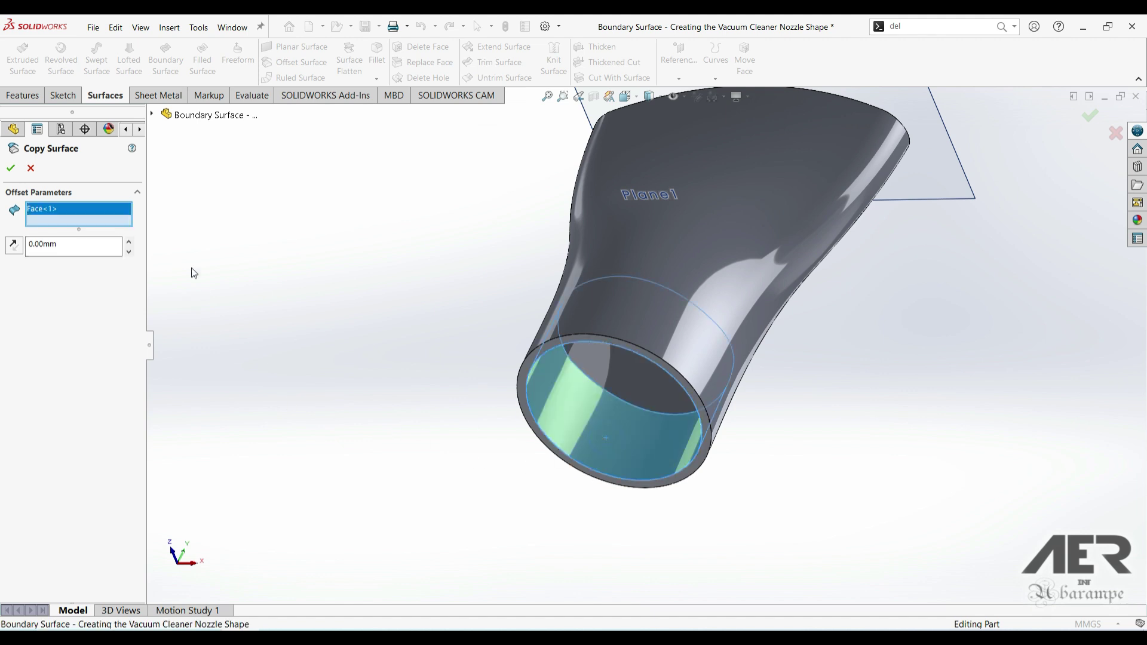
left_click(9, 168)
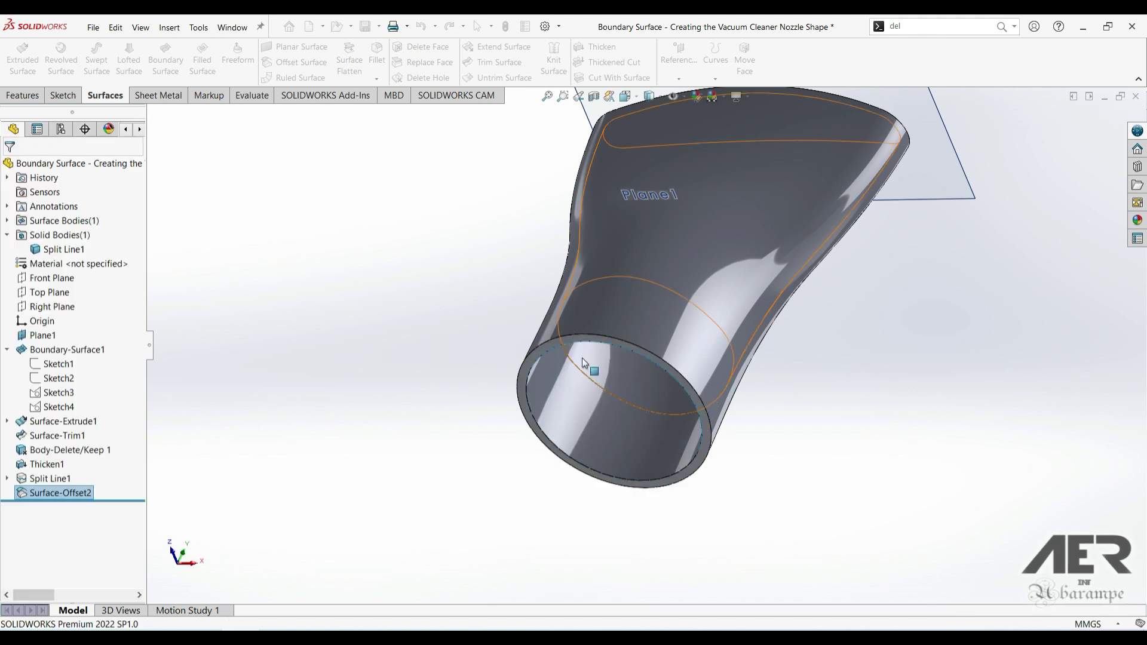
middle_click_drag(614, 428, 643, 396)
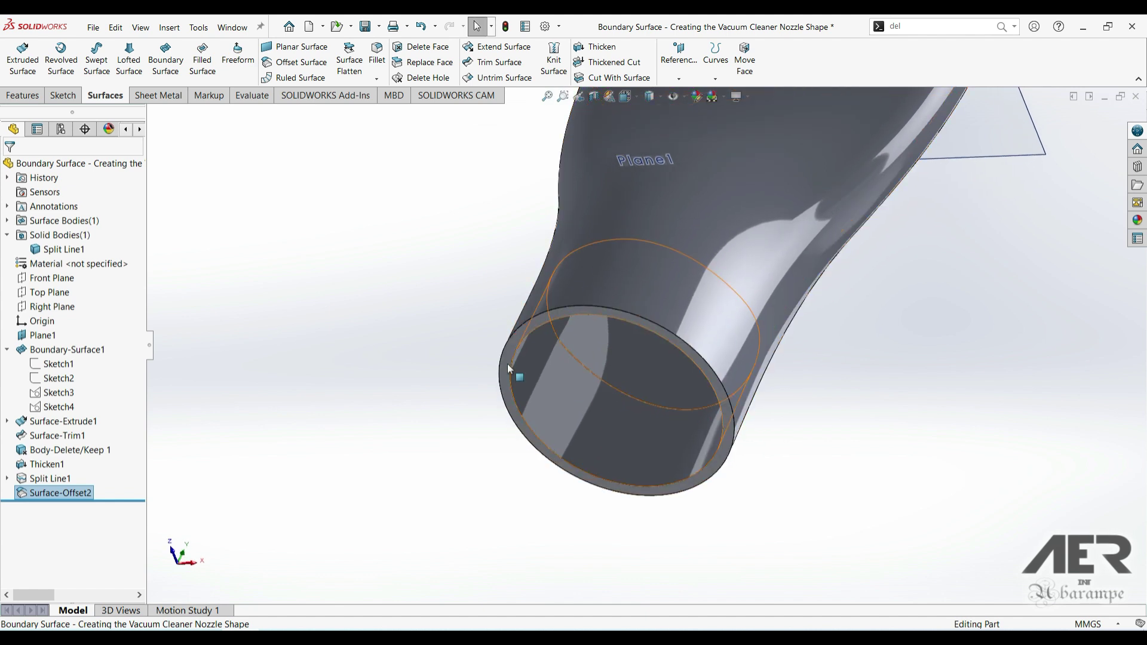
Step: Try hiding the nozzle body with Tab, then restore it with undo
middle_click_drag(428, 265, 682, 231)
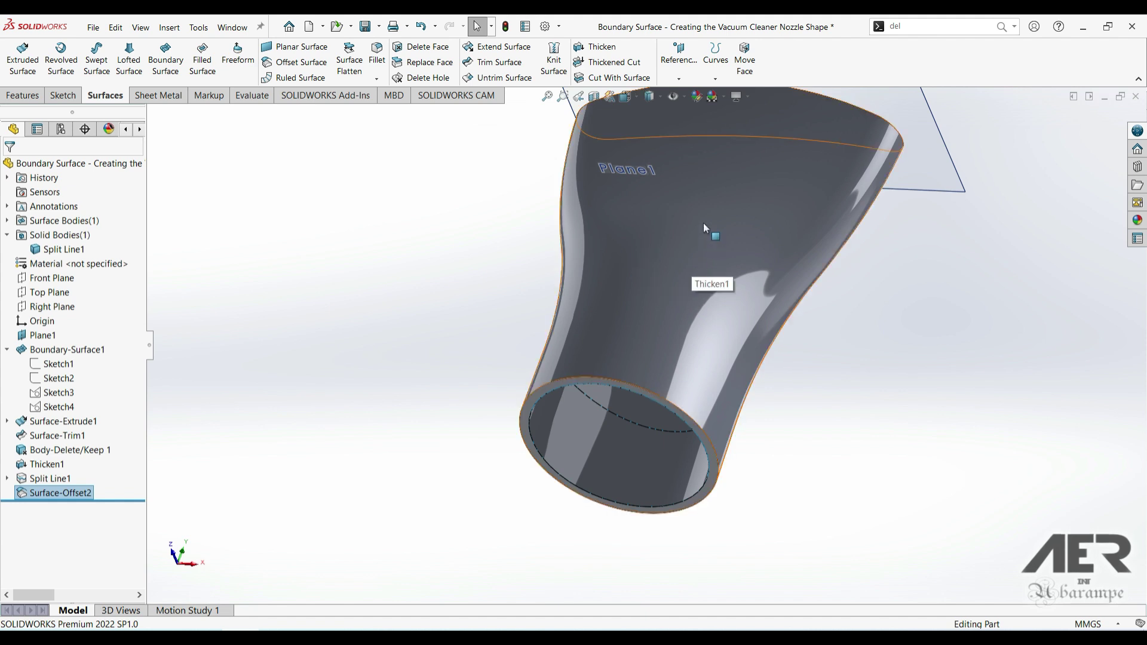
key("Tab")
middle_click_drag(594, 368, 636, 394)
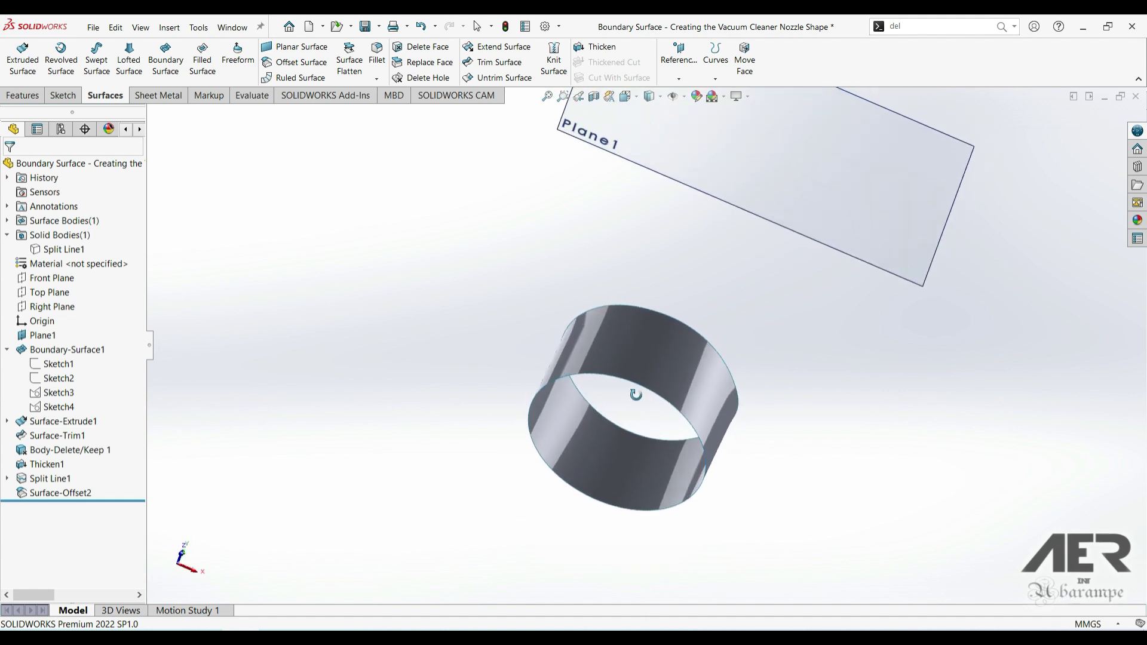
key("ctrl+z")
middle_click_drag(543, 307, 554, 368)
Step: Hide the solid nozzle body and select the Surface-Offset2 ring surface
left_click(564, 447)
middle_click_drag(564, 447, 555, 445)
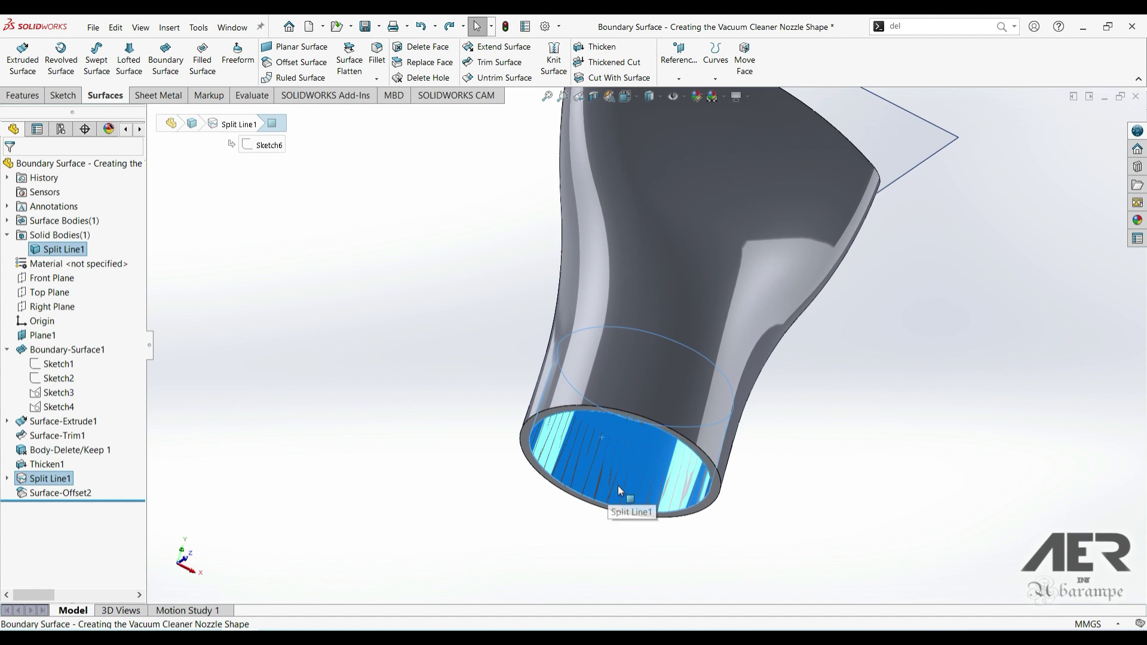
middle_click_drag(477, 349, 550, 255)
left_click(441, 299)
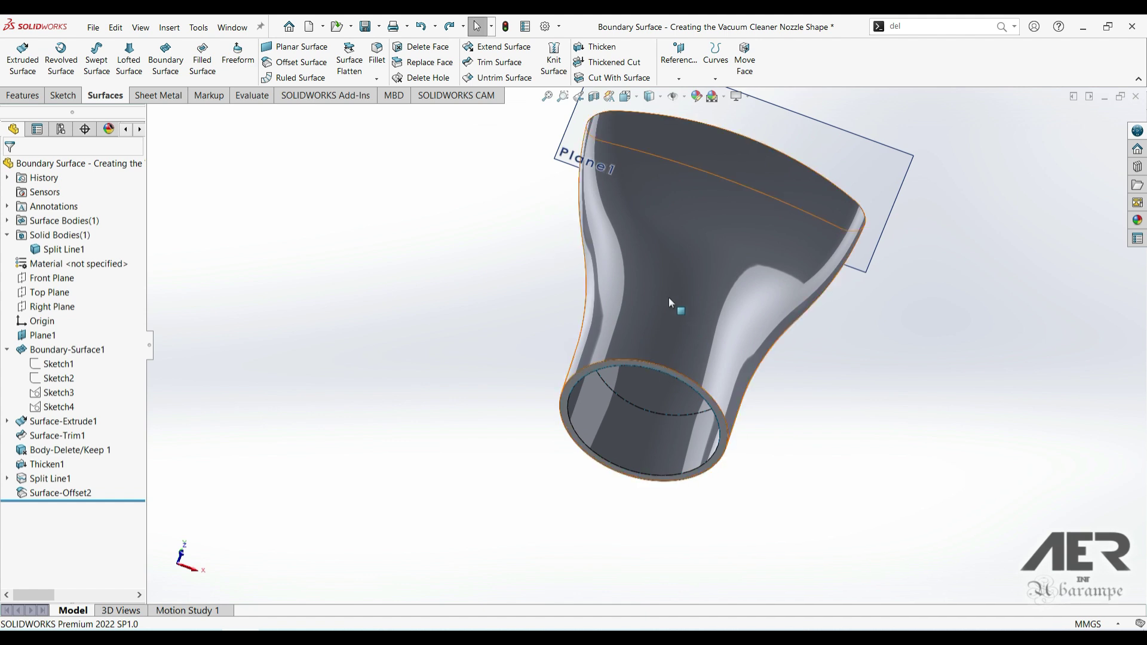
middle_click_drag(670, 299, 705, 284)
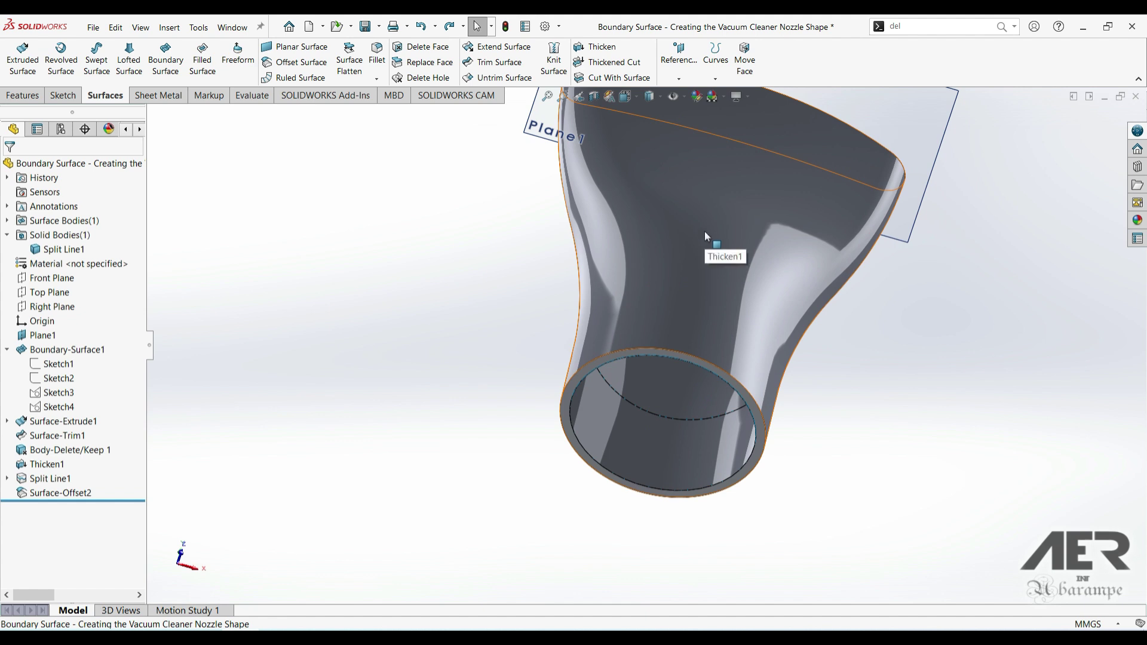
key("Tab")
left_click(622, 450)
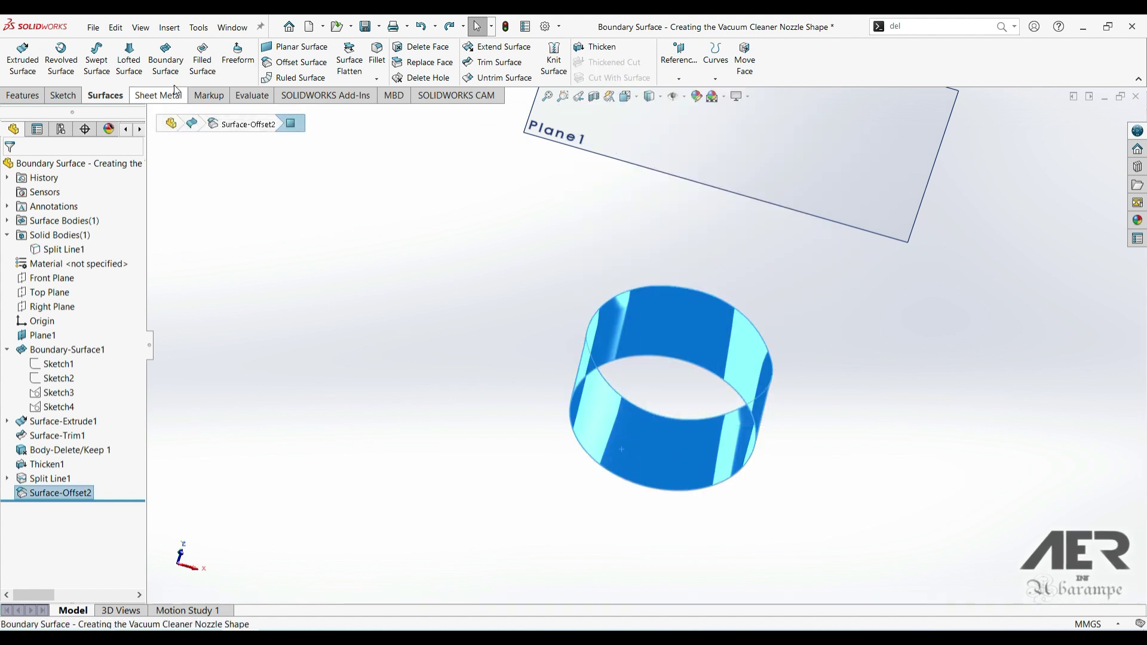
Step: Offset the selected ring surface by 1.00mm to create Surface-Offset3
left_click(296, 63)
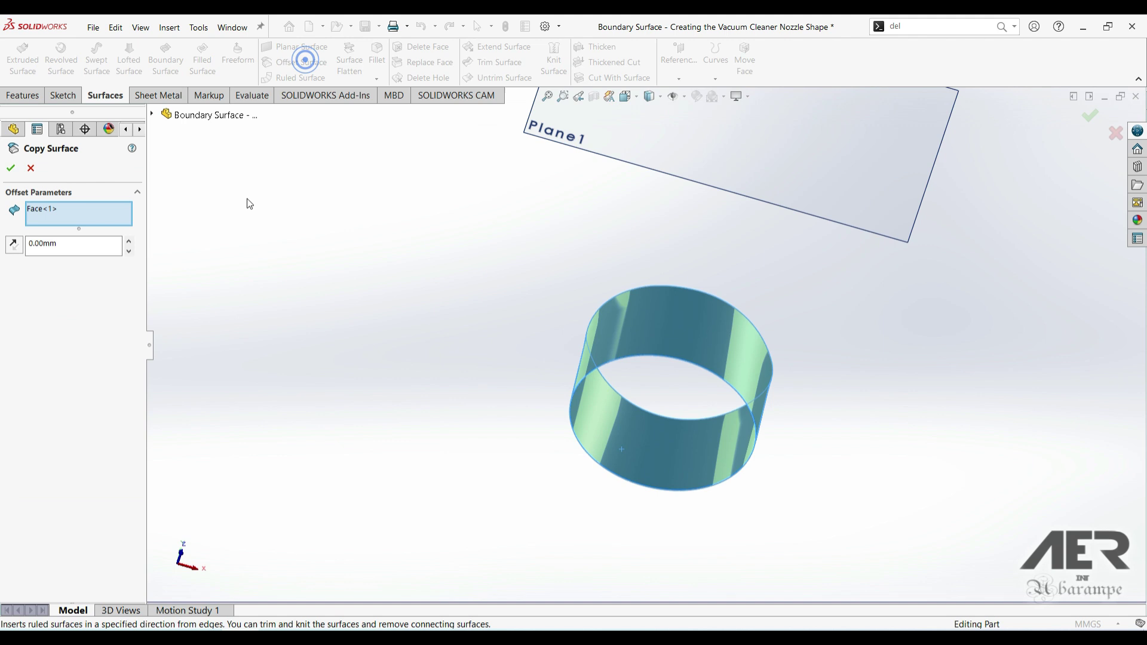
double_click(28, 249)
type("1")
key("Return")
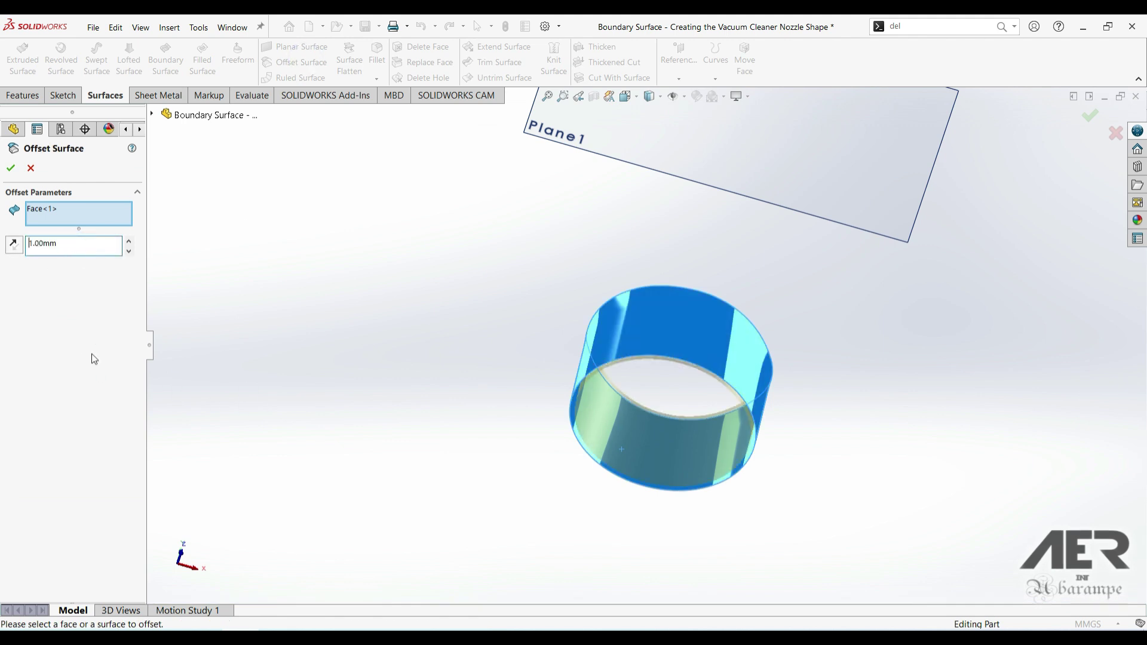
left_click(12, 252)
left_click(11, 252)
scroll(664, 418, "down", 3)
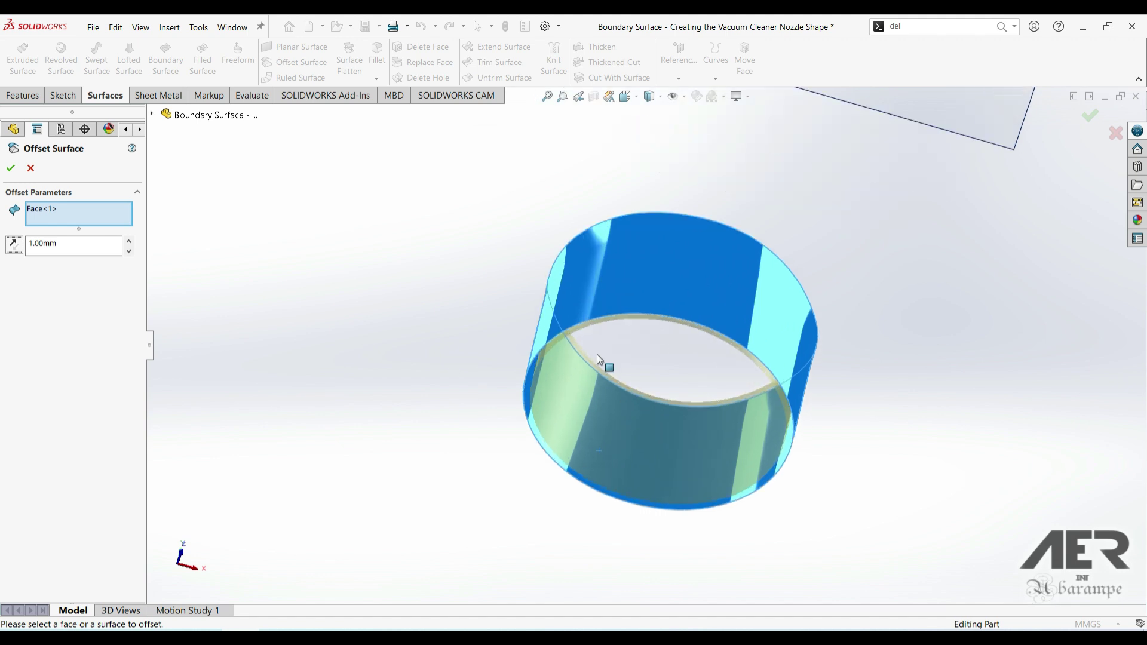
left_click(10, 169)
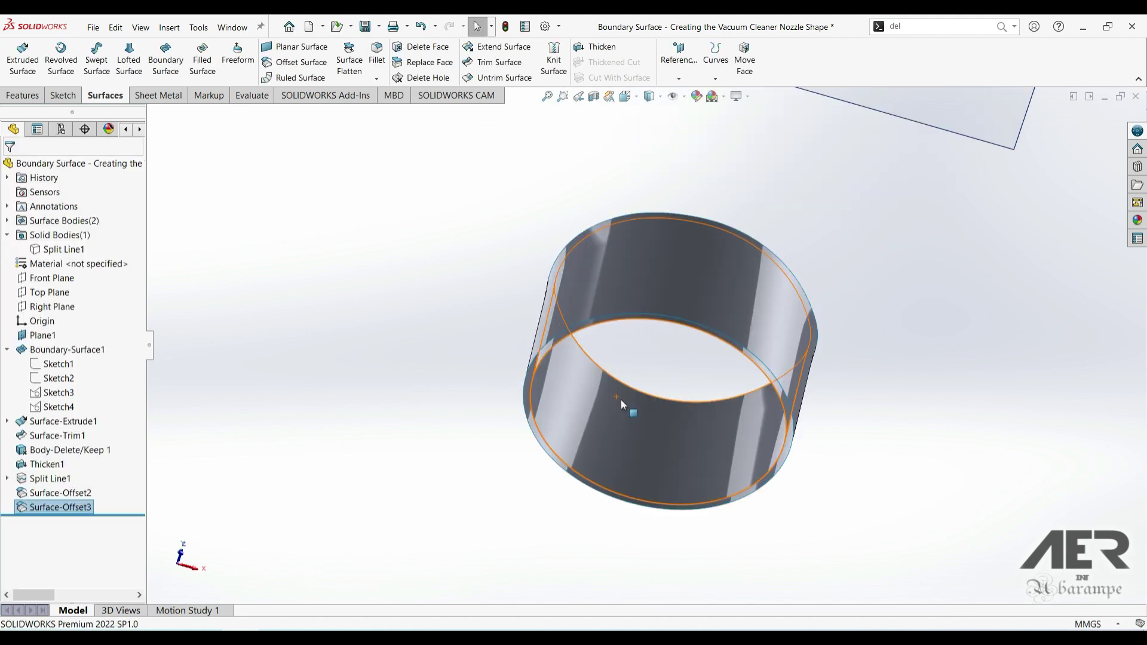
middle_click_drag(700, 457, 537, 343)
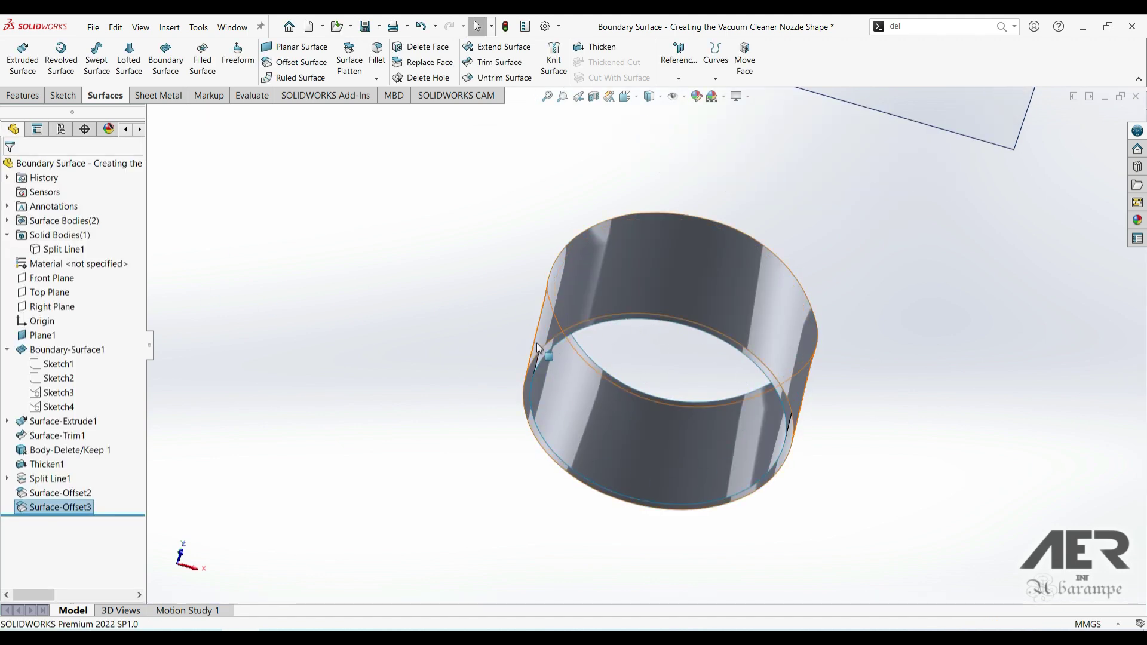
middle_click_drag(554, 382, 736, 551)
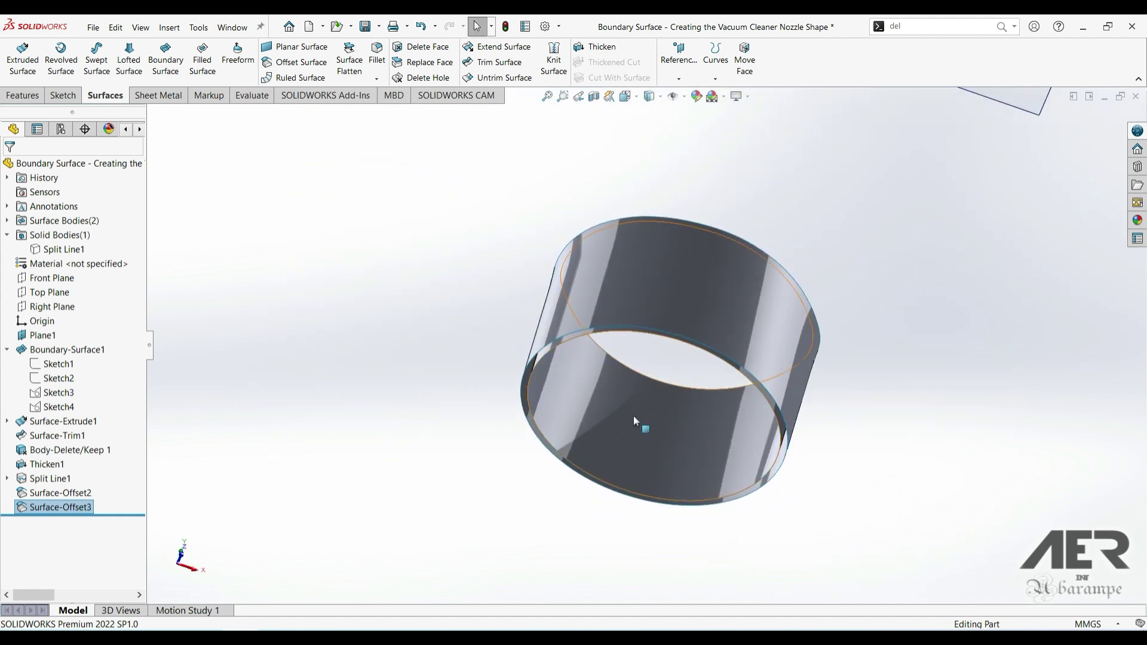
middle_click_drag(677, 306, 670, 335)
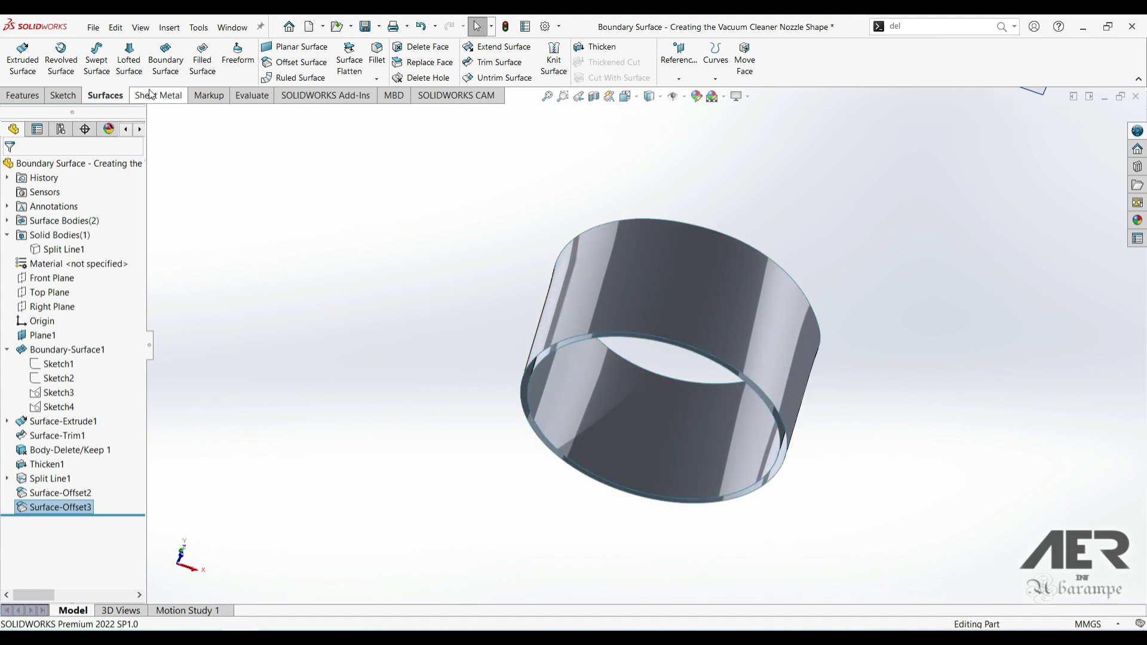
Step: Start a ruled surface on the ring's bottom and top rim edges
left_click(298, 78)
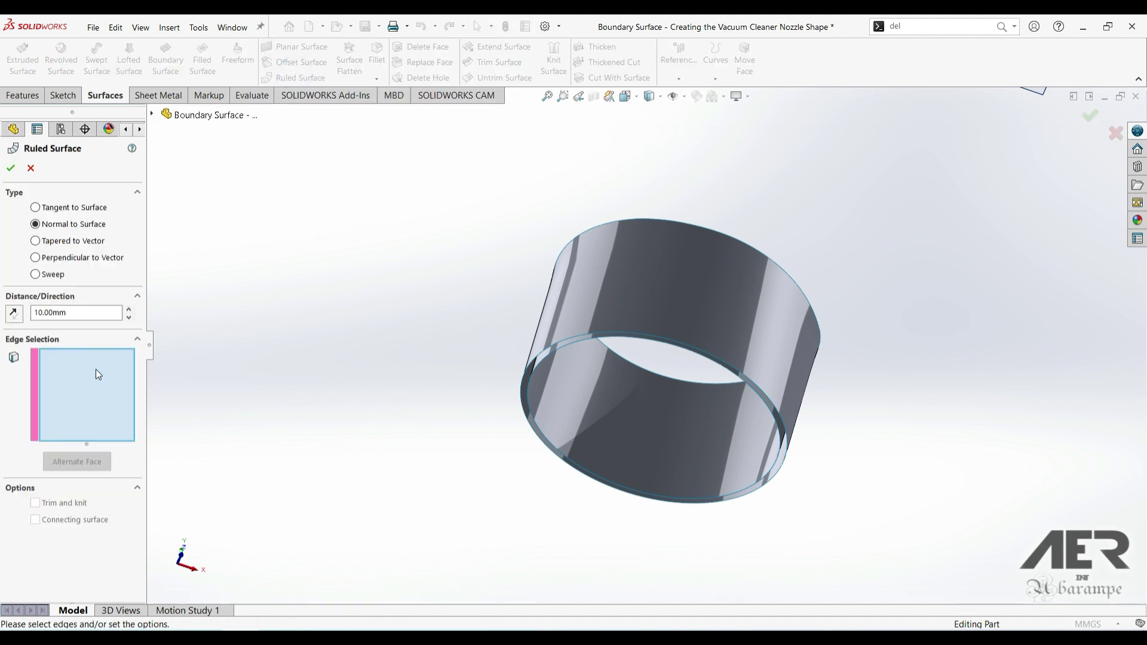
left_click(538, 429)
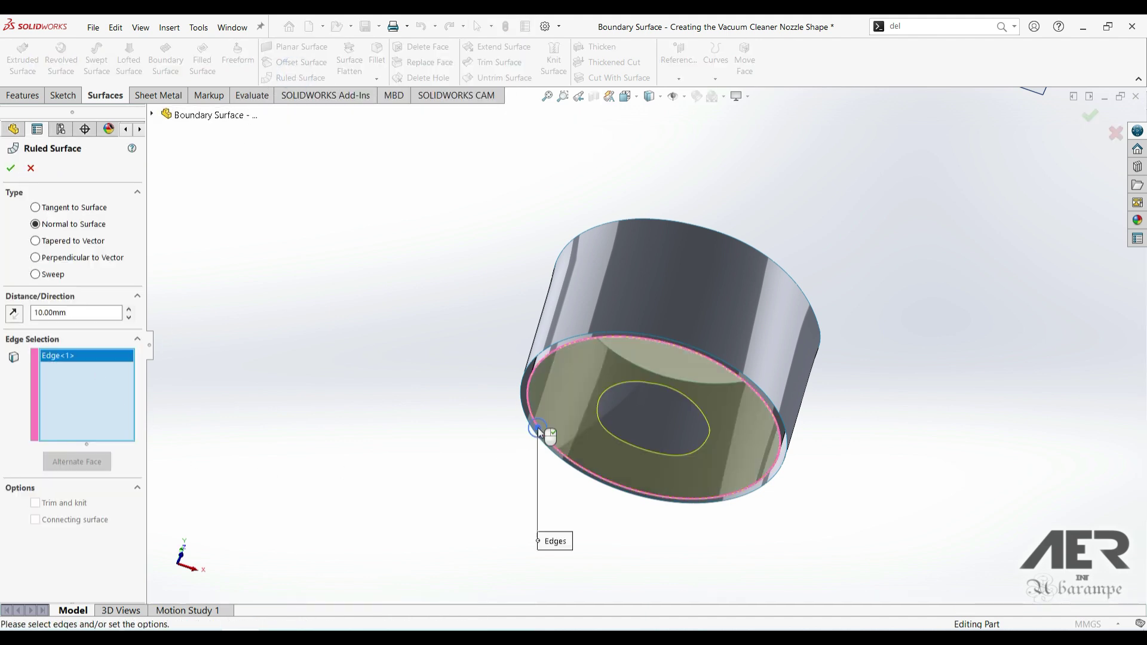
middle_click_drag(626, 298, 553, 314)
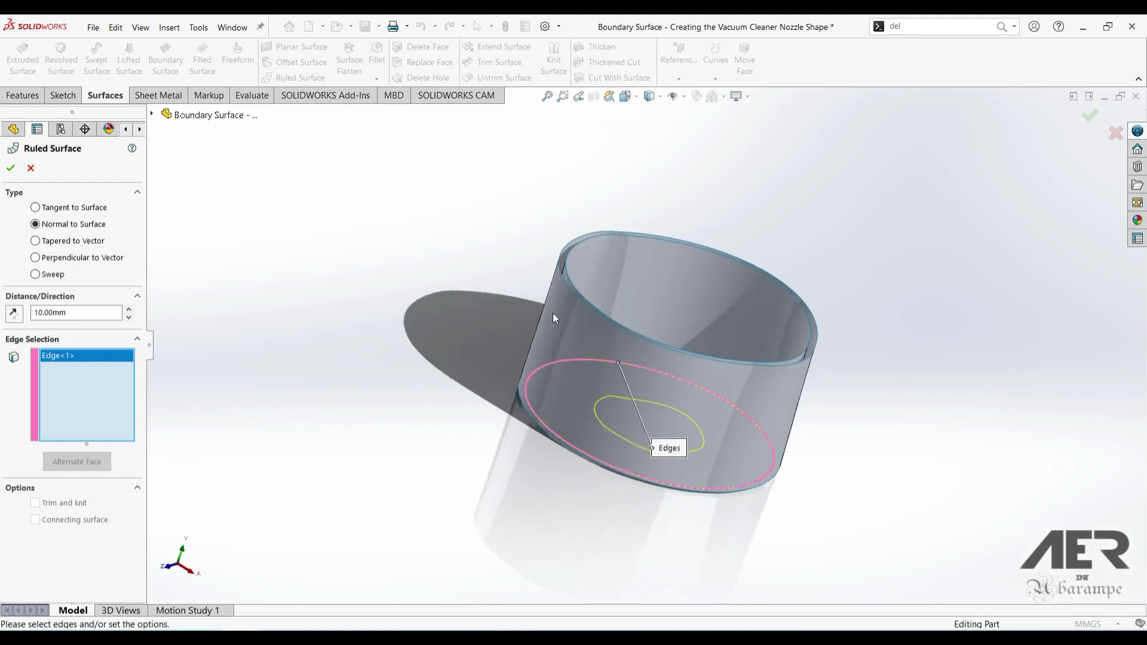
left_click(579, 246)
middle_click_drag(579, 246, 562, 374)
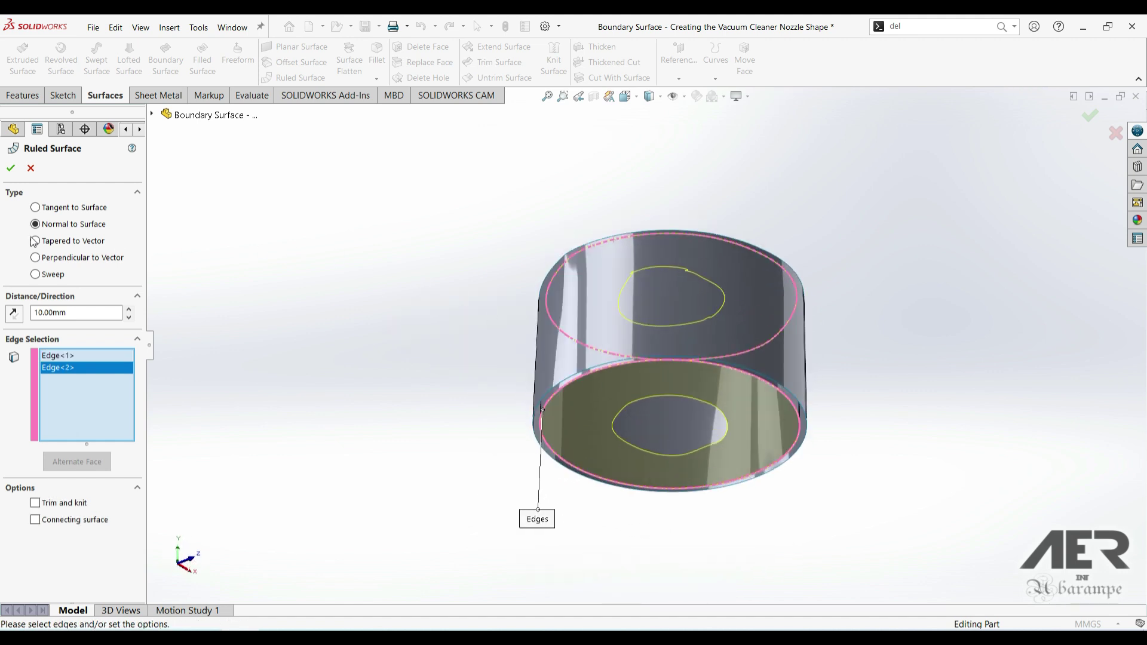
Step: Make the ruled strips 1.00mm normal to surface, reversed, with Trim and knit and Connecting surface off
double_click(59, 311)
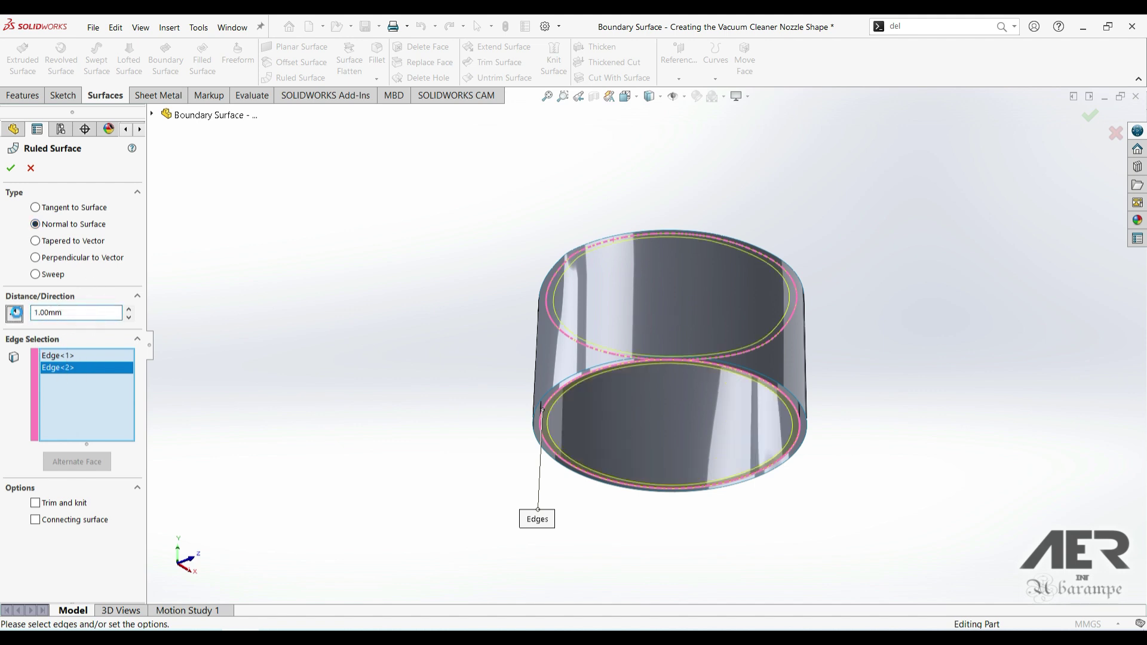
left_click(15, 313)
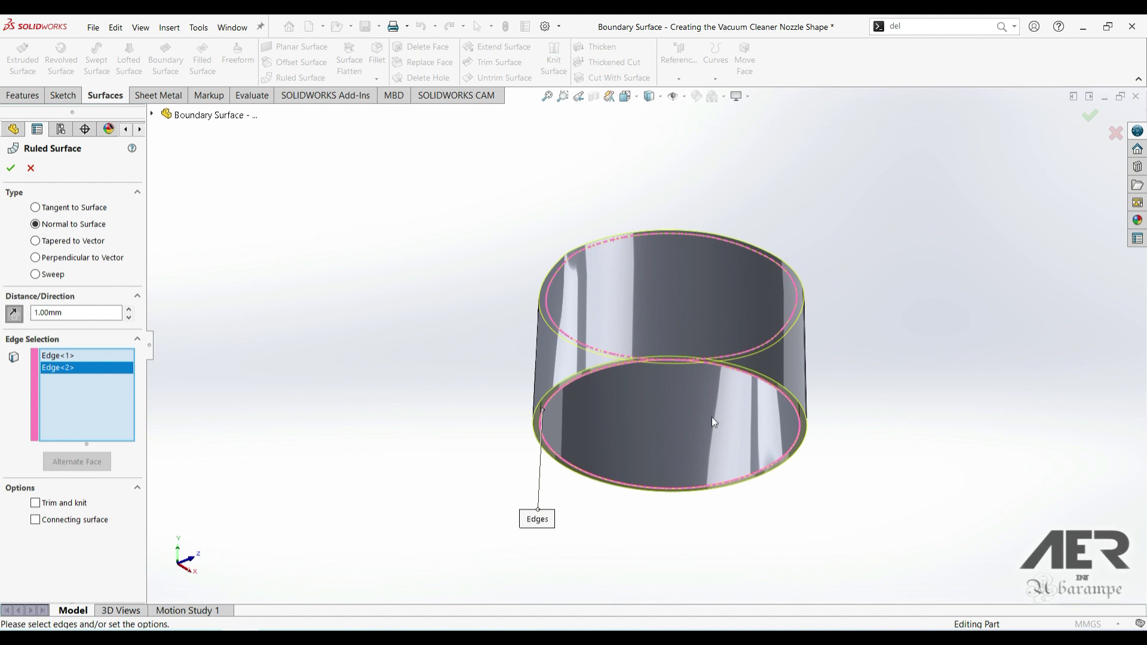
middle_click_drag(714, 422, 645, 359)
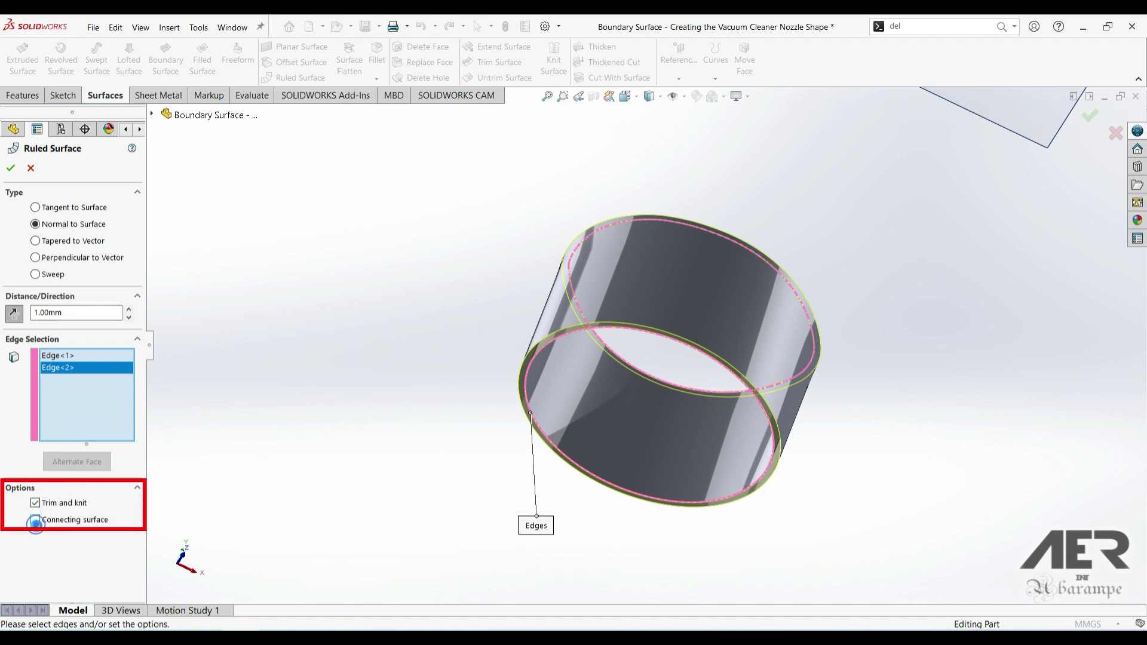
left_click(36, 521)
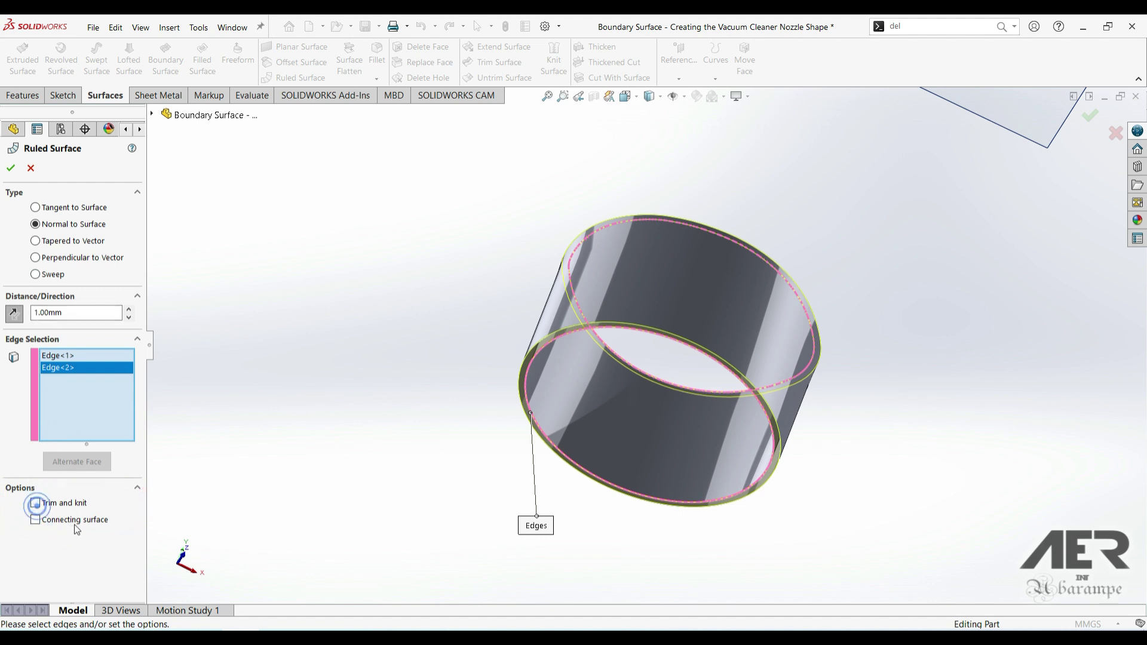
left_click(35, 504)
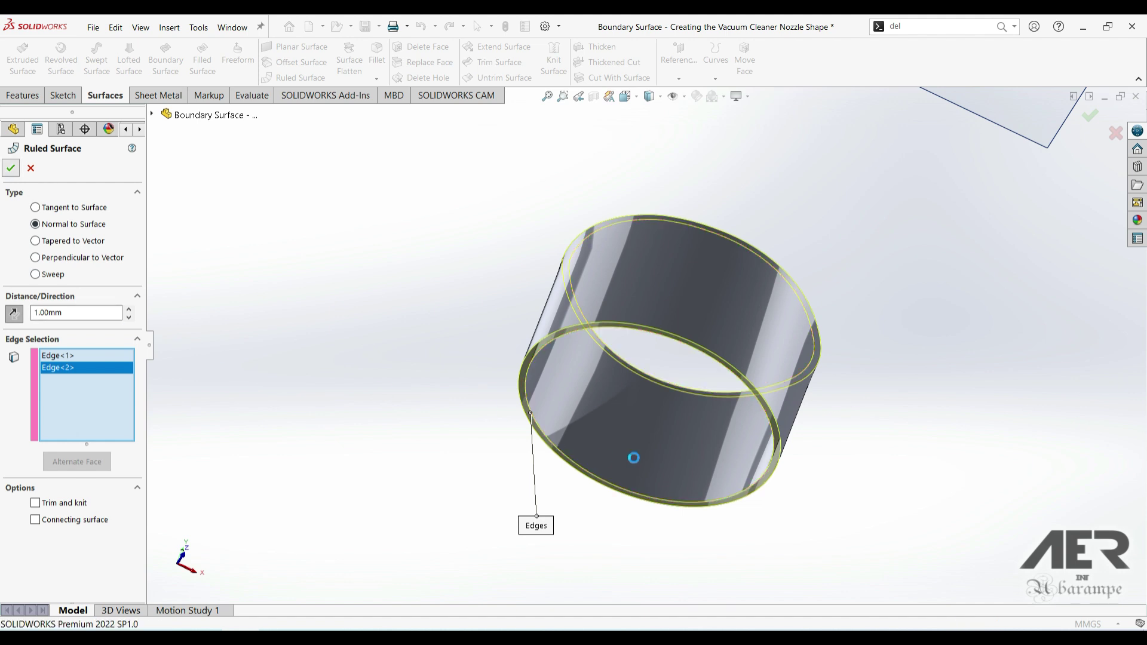
key("Return")
middle_click_drag(580, 375, 700, 360)
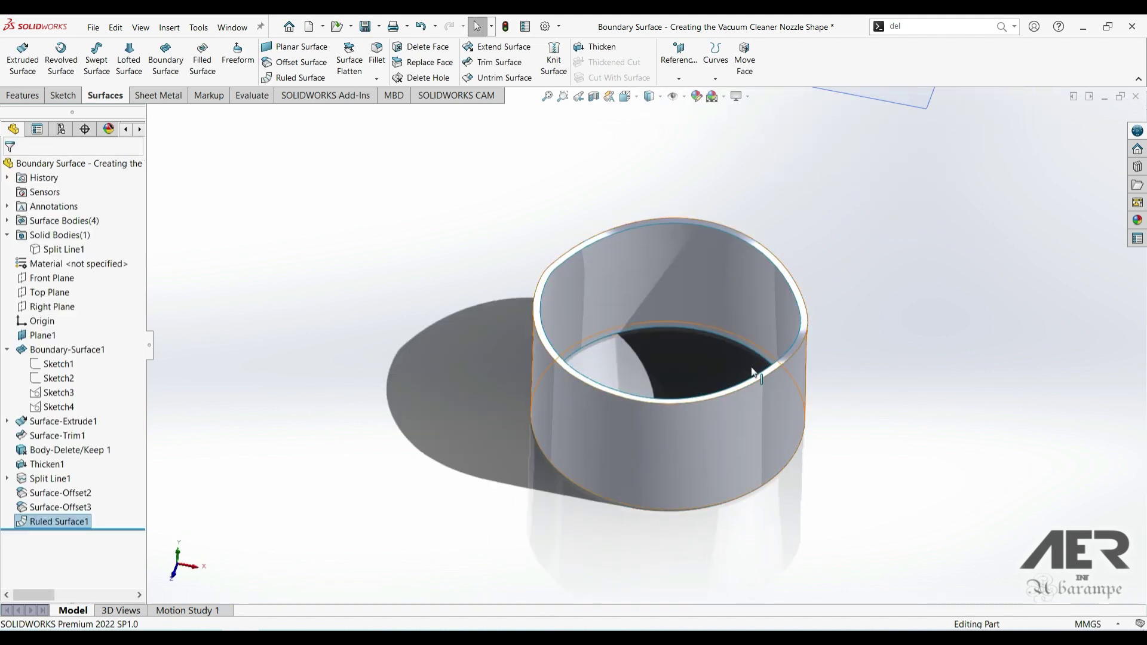
middle_click_drag(587, 321, 568, 415)
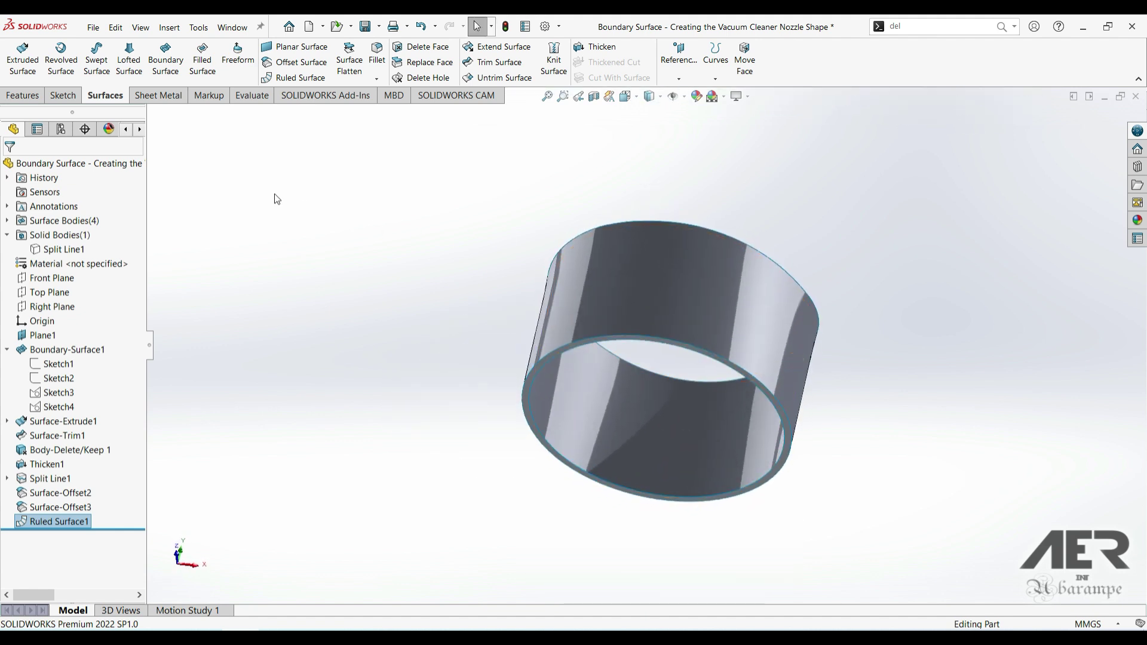
Step: Knit Surface-Offset2, Surface-Offset3 and both ruled strips into the solid ring Surface-Knit1
left_click(550, 65)
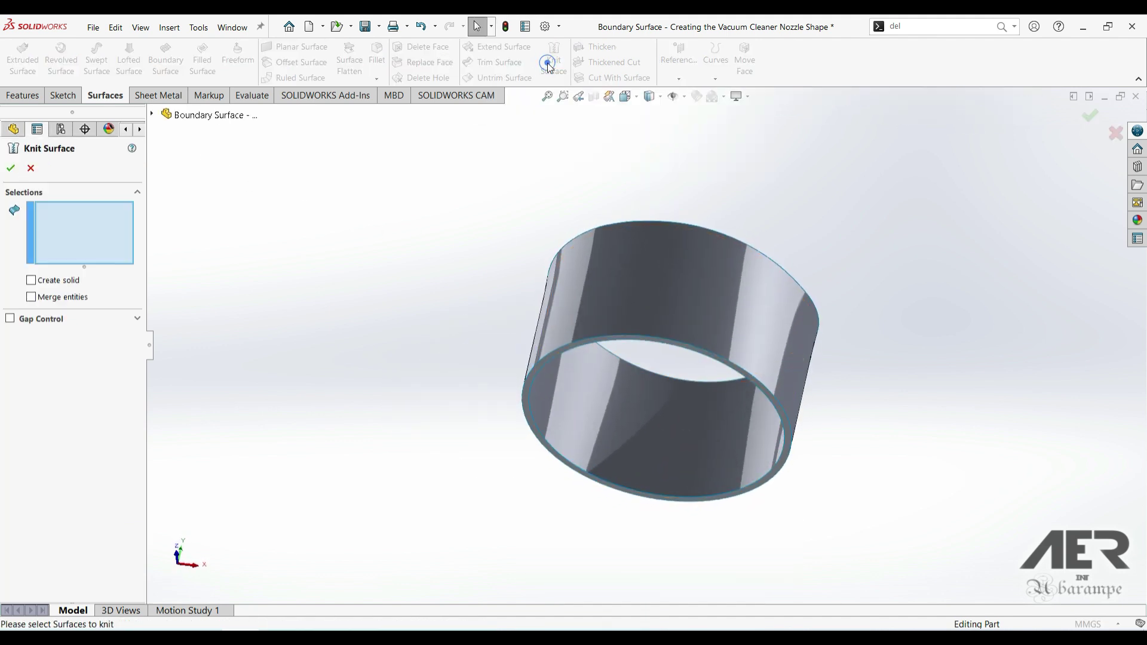
left_click(612, 299)
left_click(583, 396)
left_click(540, 364)
middle_click_drag(540, 363, 536, 336)
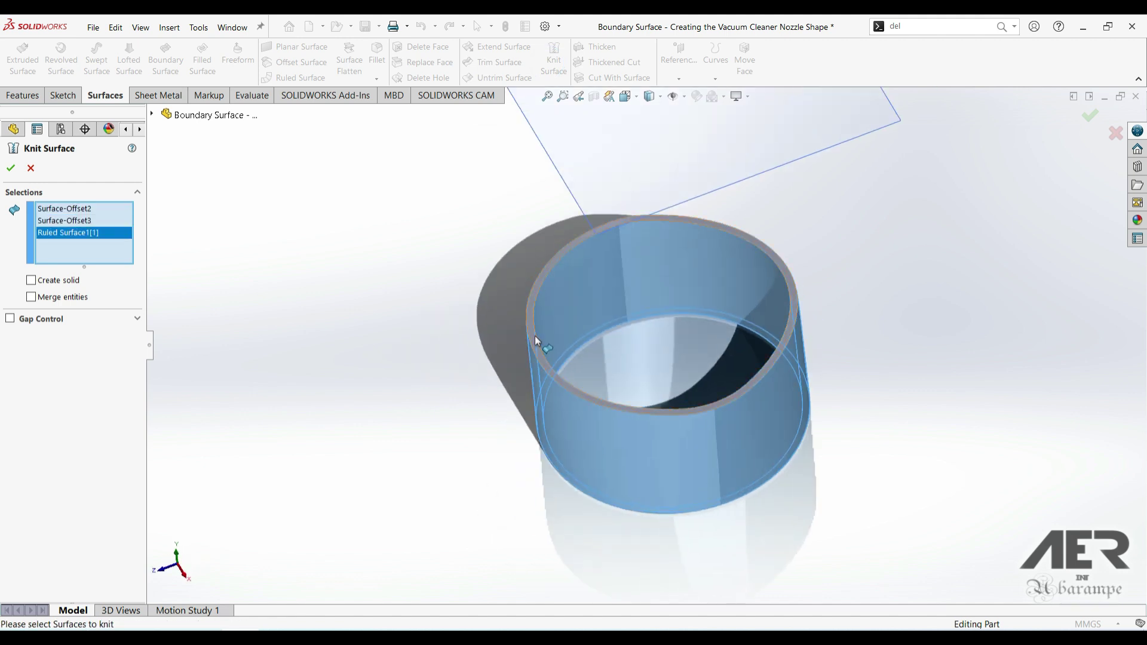
left_click(535, 338)
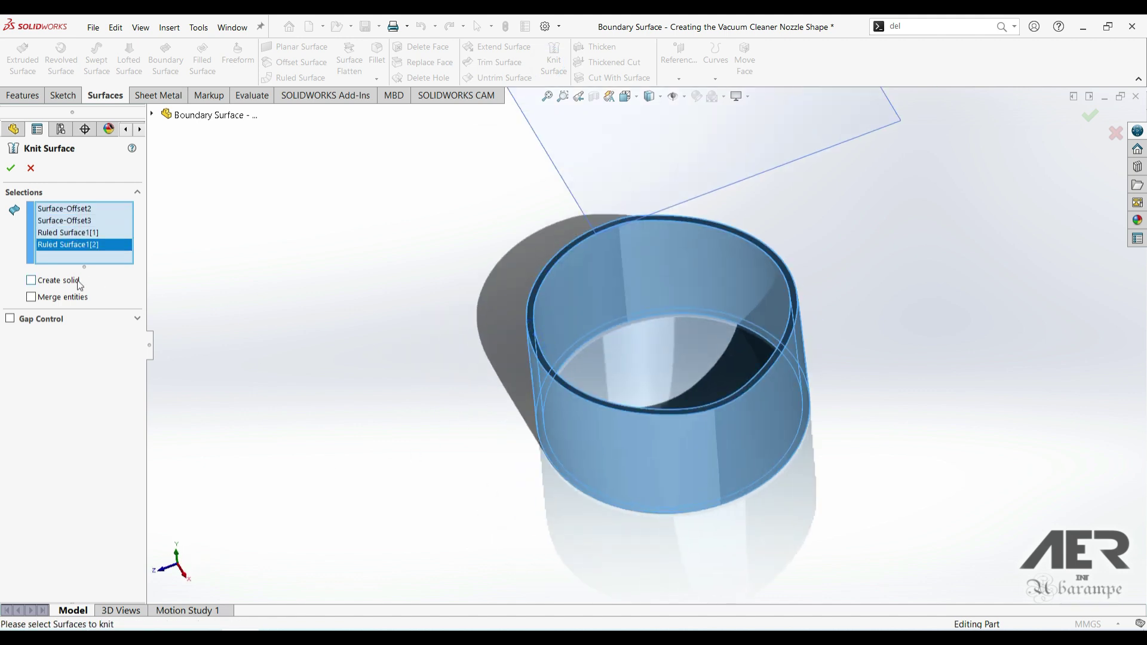
key("Return")
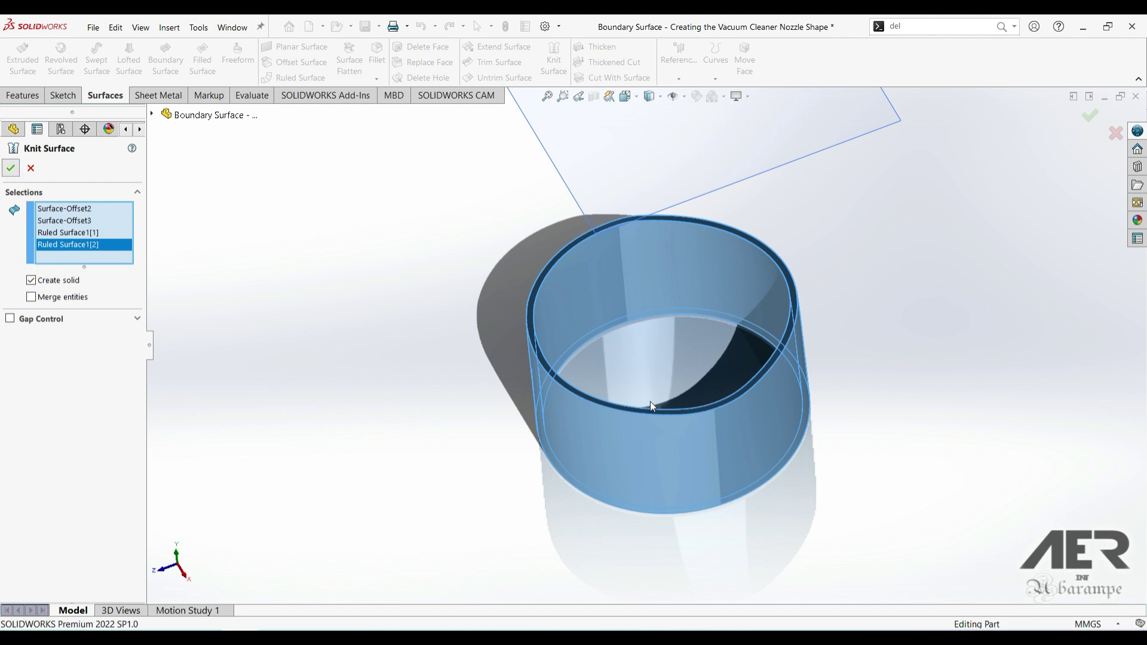
middle_click_drag(598, 393, 666, 338)
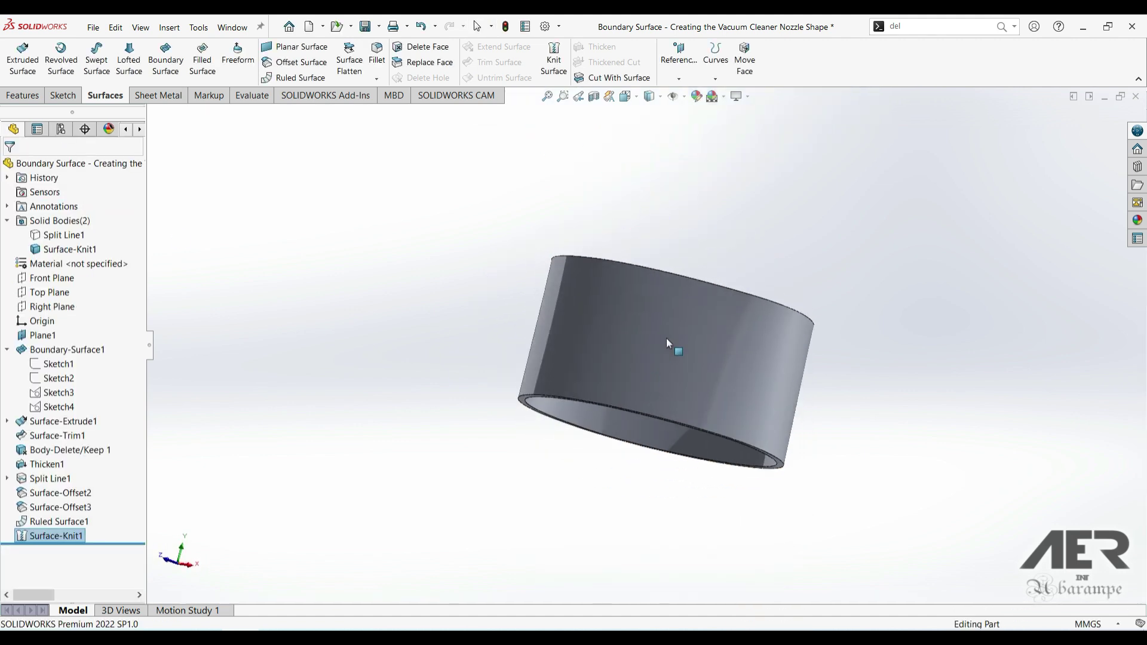
Step: Show the hidden Split Line1 nozzle body from the feature tree
left_click_drag(146, 144, 212, 144)
left_click(206, 128)
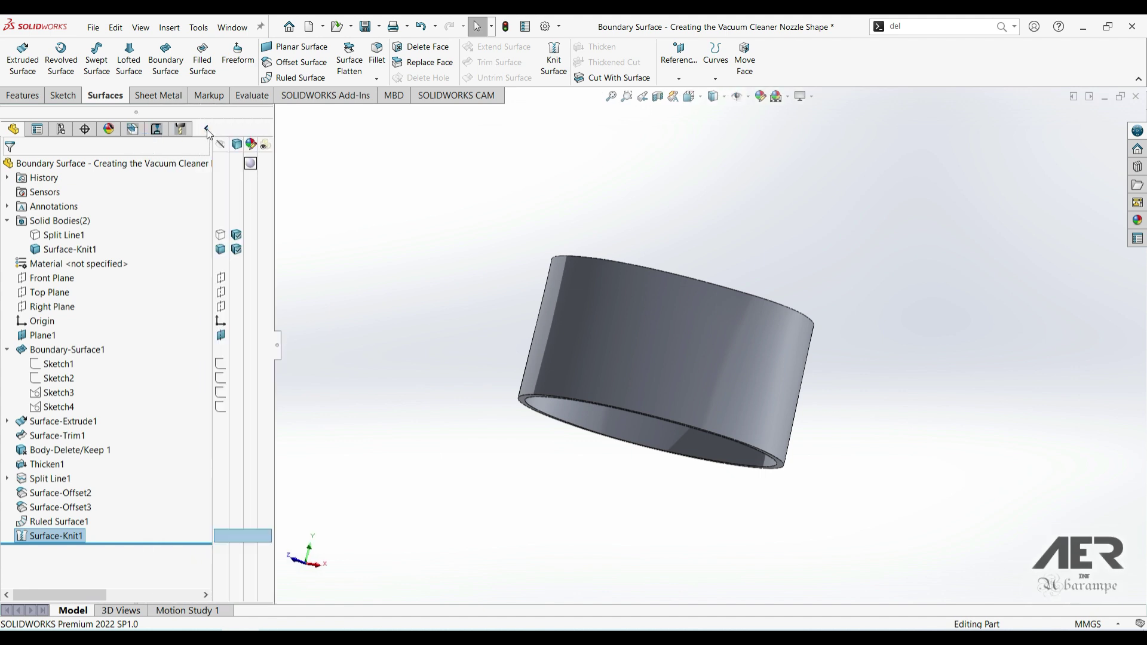
left_click(220, 235)
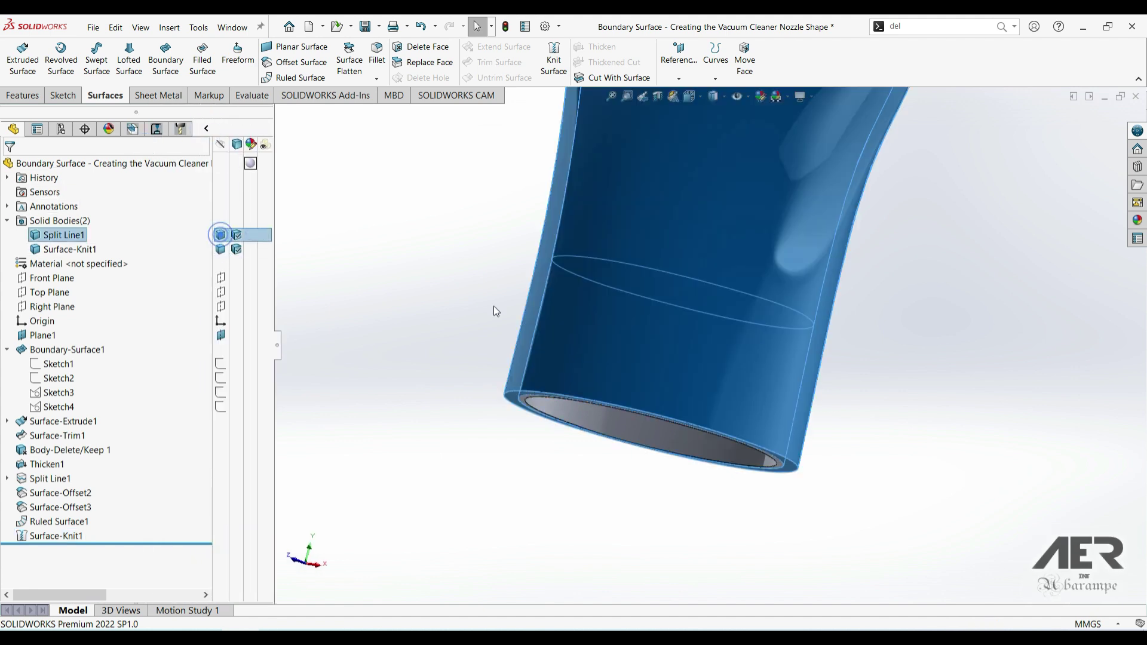
mouse_move(679, 335)
middle_mouse_down()
mouse_move(683, 354)
mouse_move(584, 477)
mouse_move(661, 281)
mouse_move(661, 313)
mouse_move(686, 328)
mouse_move(579, 319)
middle_mouse_up()
left_click(584, 477)
Step: Inspect the inner ring inside the nozzle with a temporary Section View
left_click(578, 318)
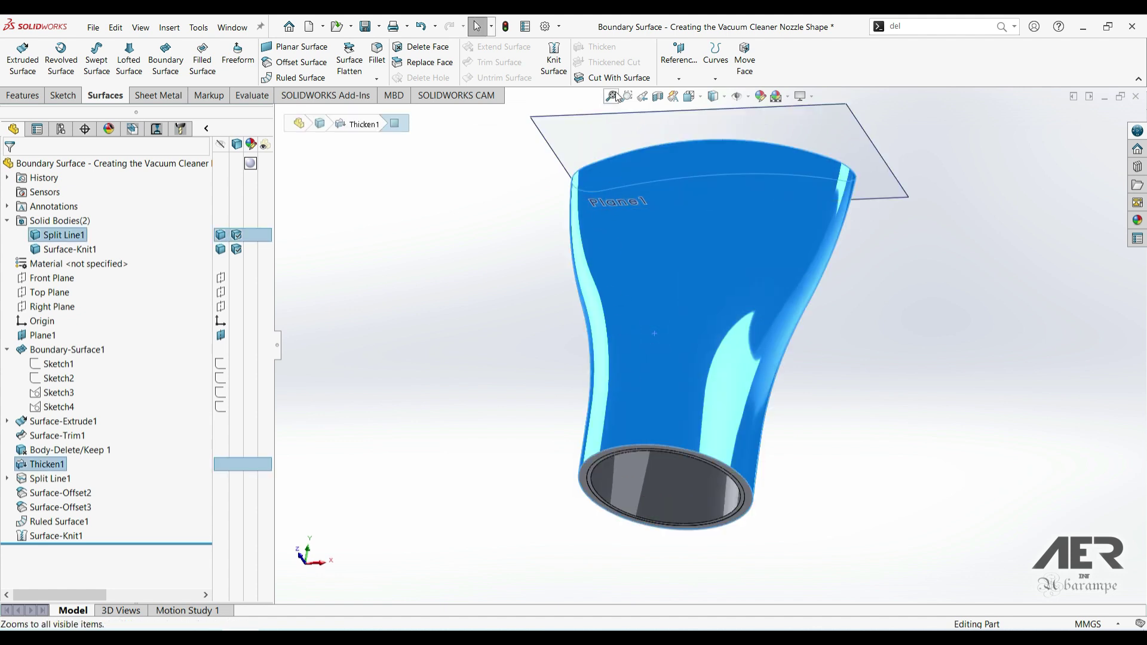
left_click(656, 98)
middle_click_drag(704, 299, 601, 388)
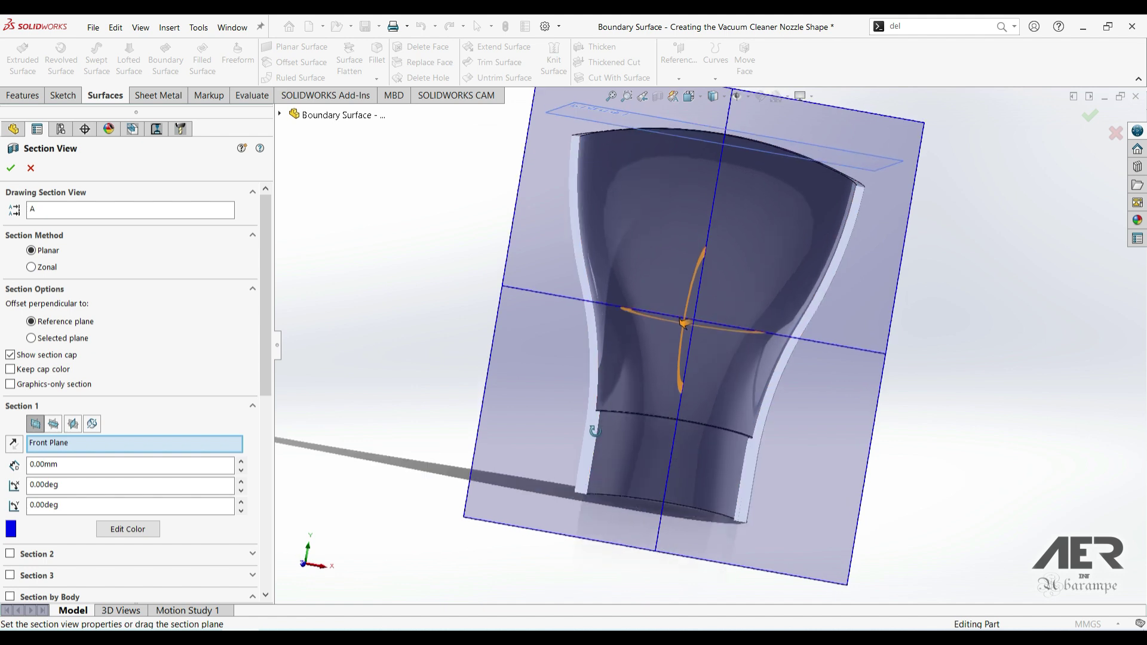
key("Escape")
left_click(426, 325)
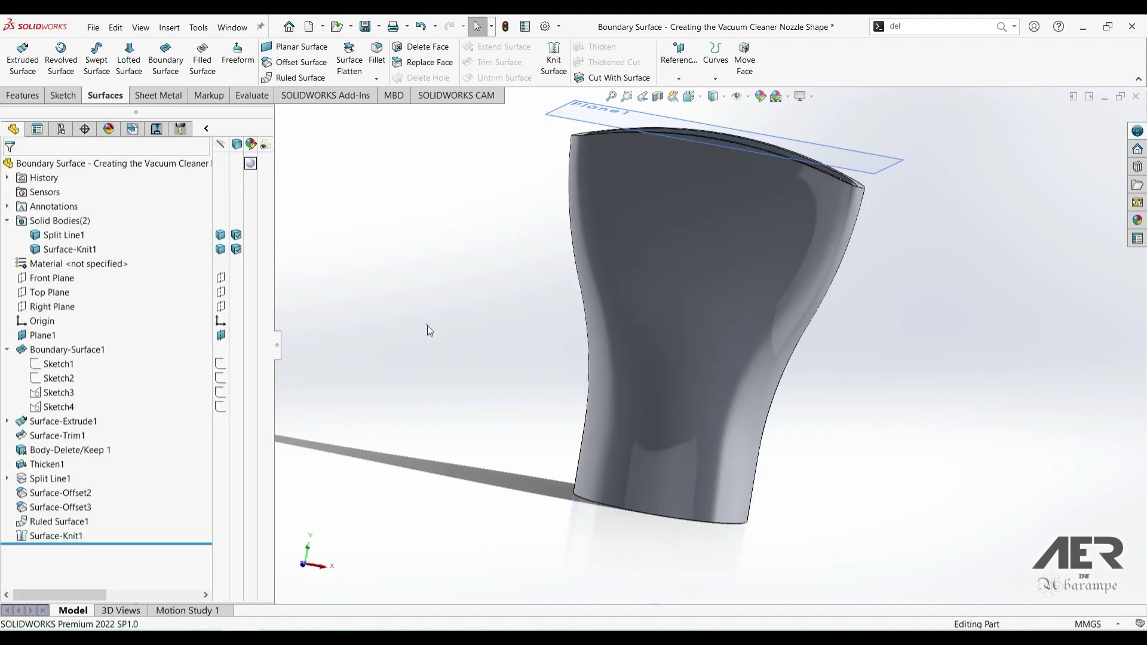
middle_click_drag(556, 478, 548, 413)
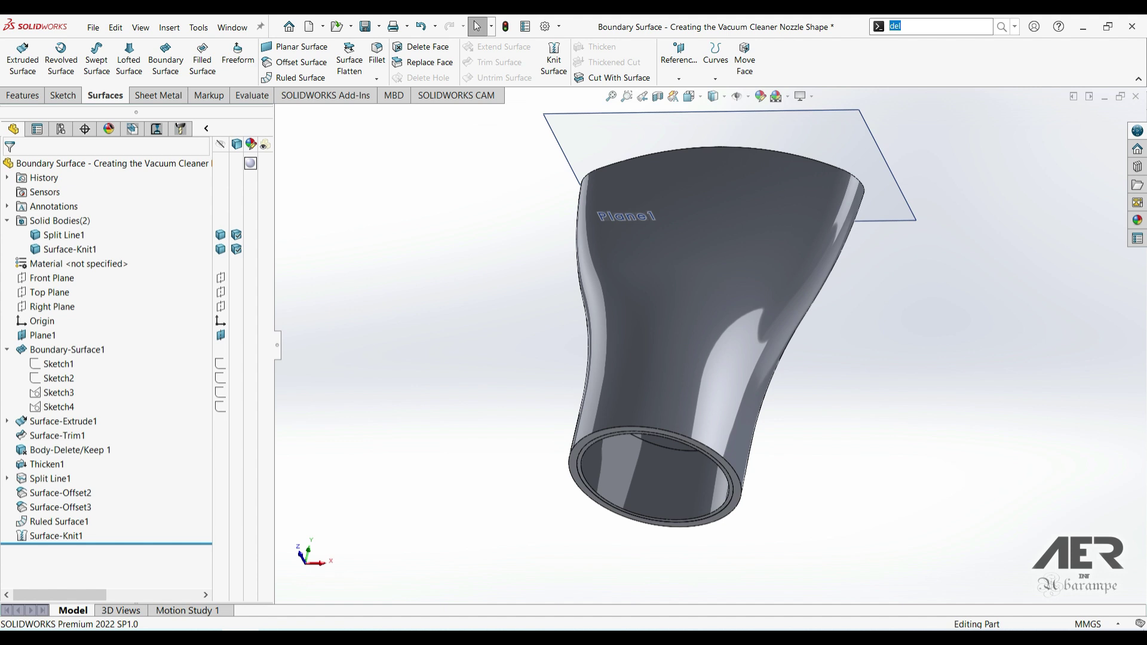
Step: Combine Split Line1 and Surface-Knit1 with Add into the single body Combine1
type("omb")
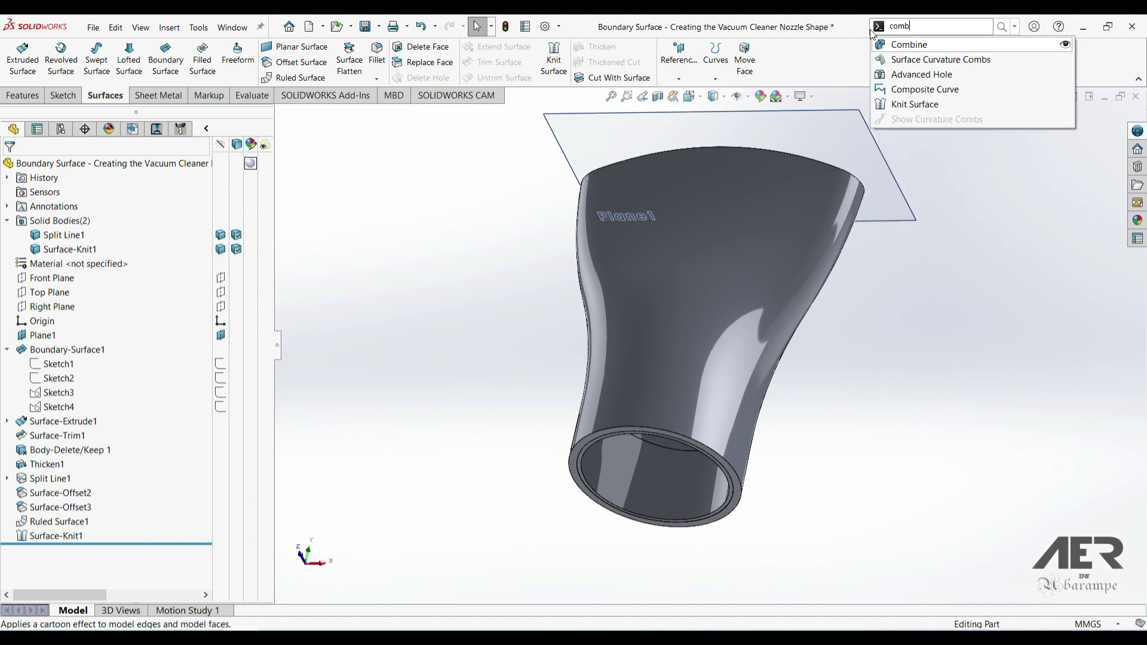
left_click(908, 45)
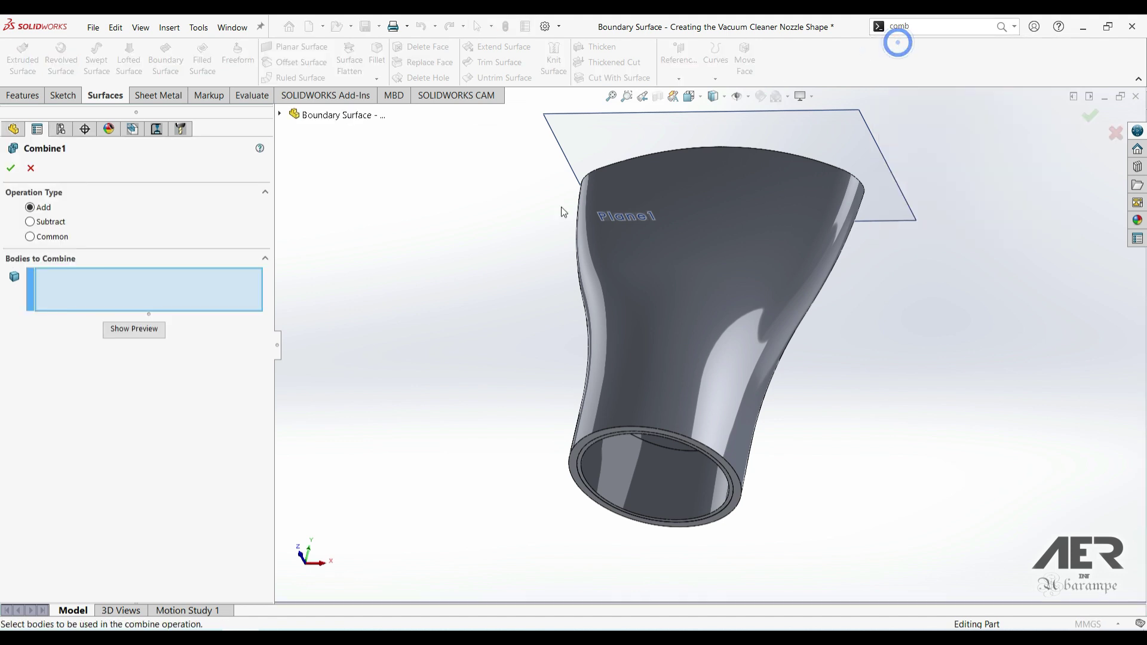
left_click_drag(258, 223, 147, 223)
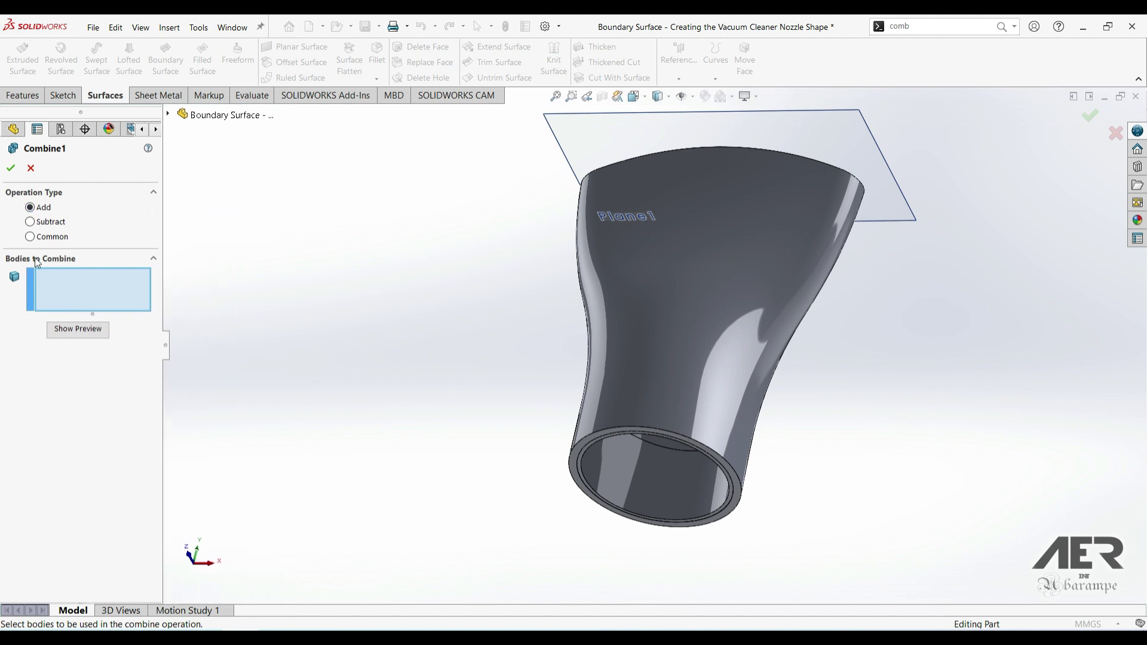
left_click(652, 512)
left_click(673, 291)
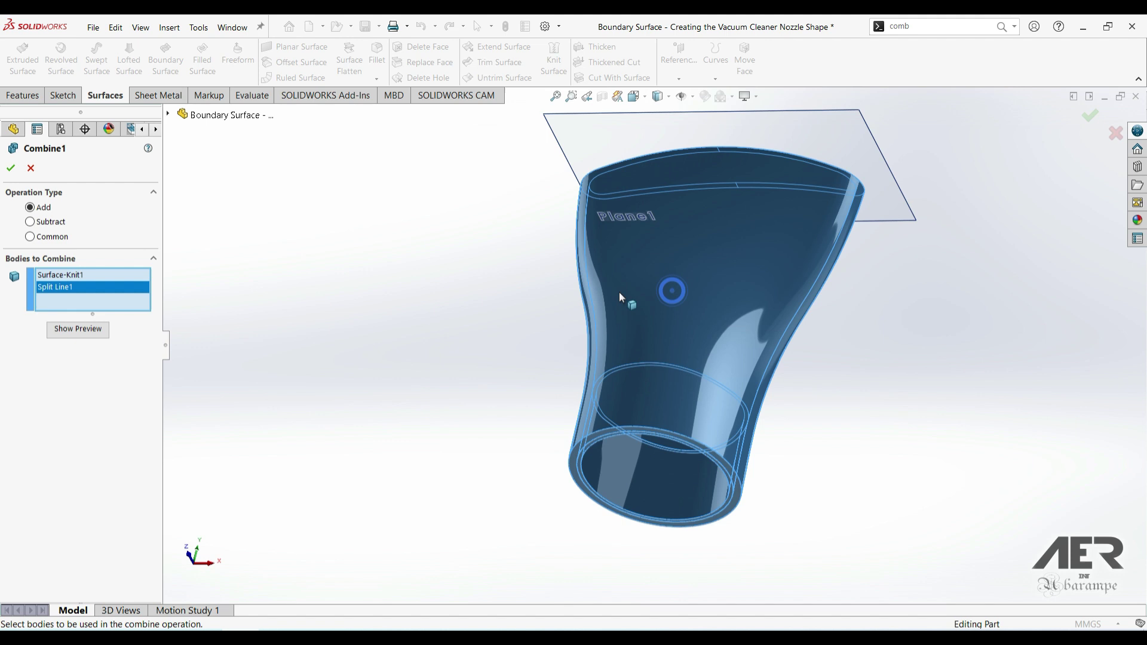
left_click(12, 169)
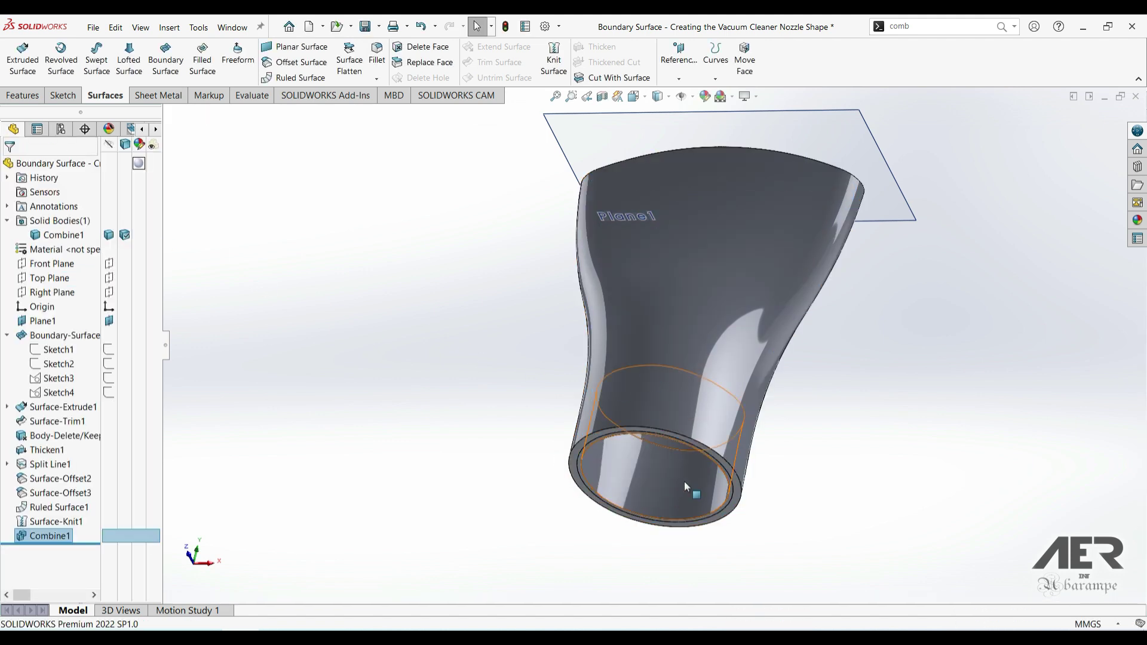
left_click(60, 235)
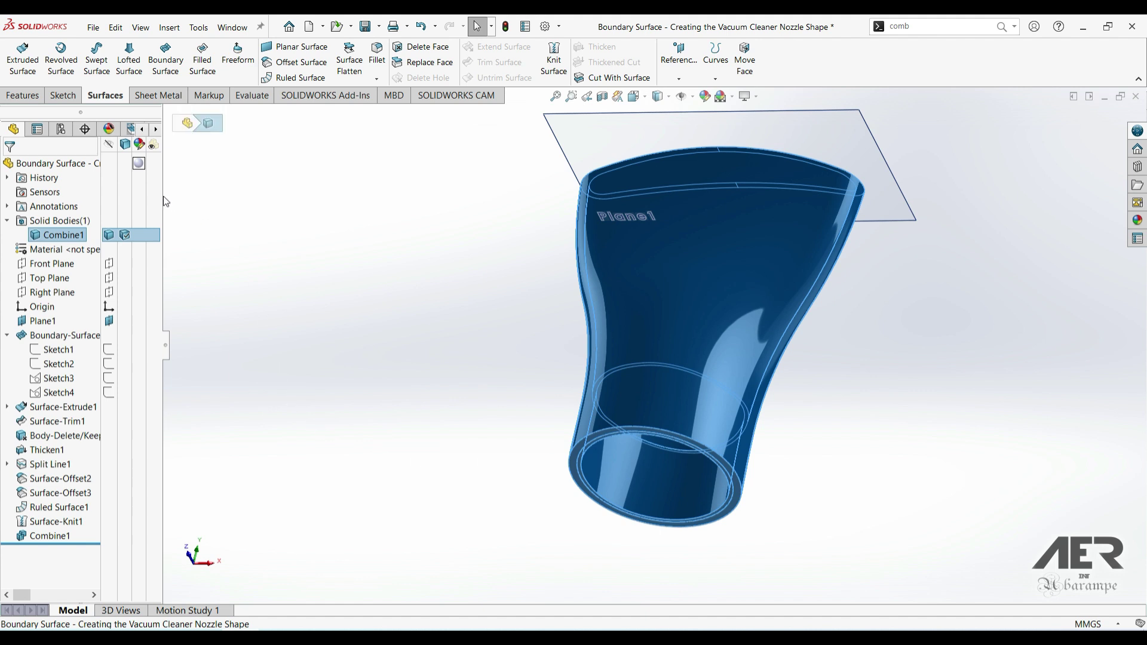
left_click_drag(165, 201, 192, 205)
key("Escape")
middle_click_drag(715, 246, 739, 347)
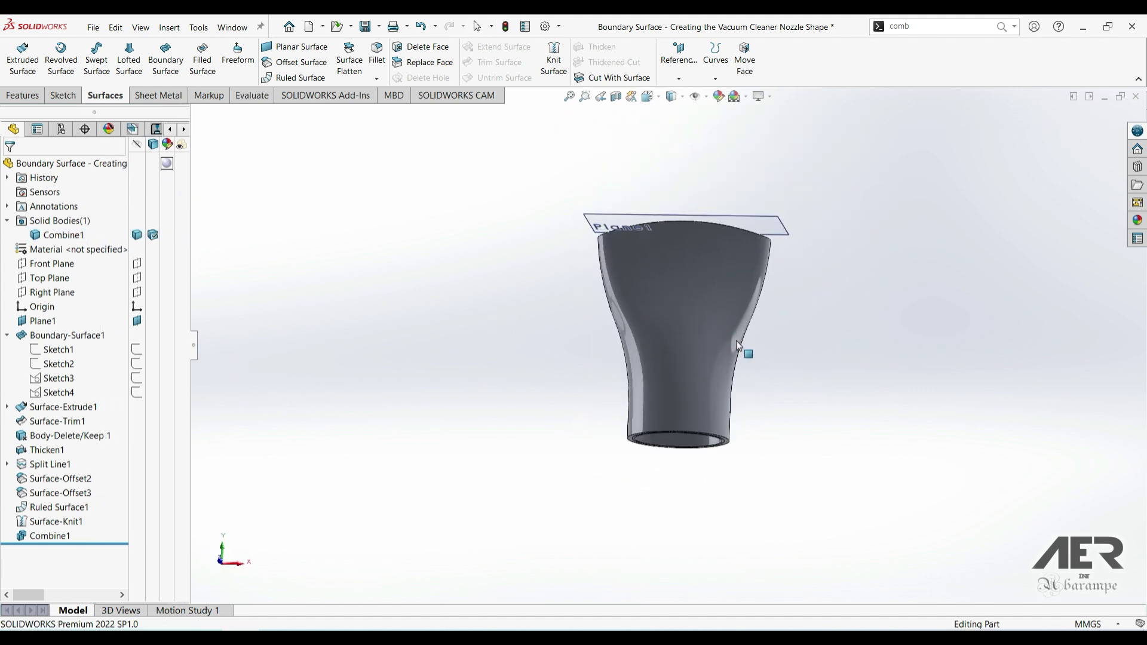
left_click(46, 407)
left_click(7, 407)
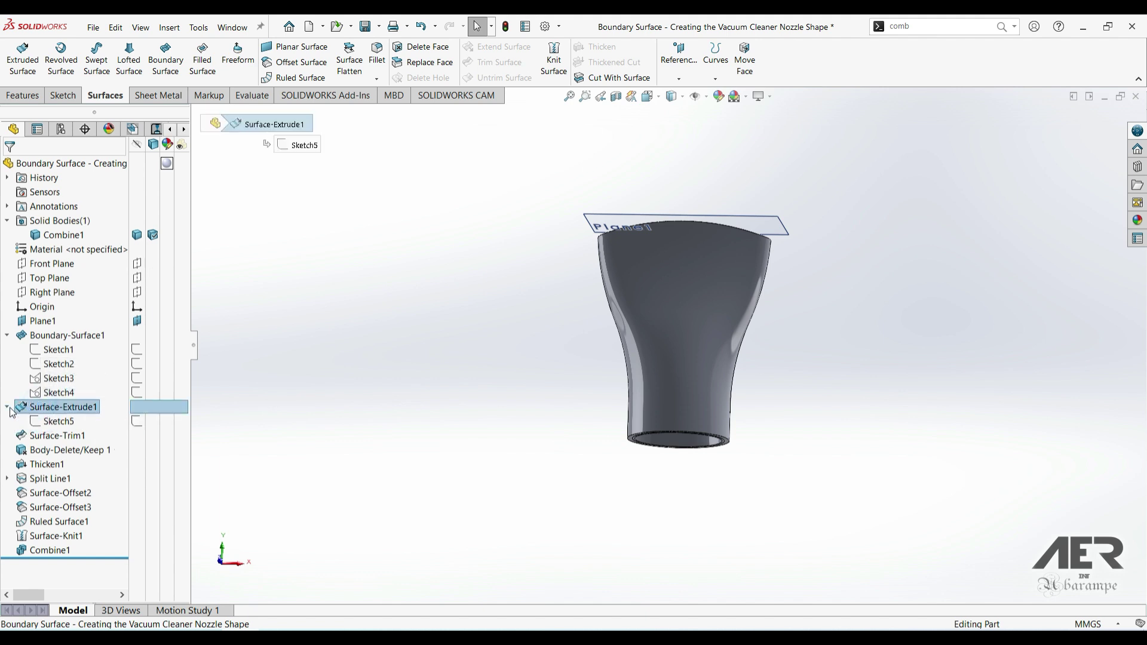
left_click(22, 436)
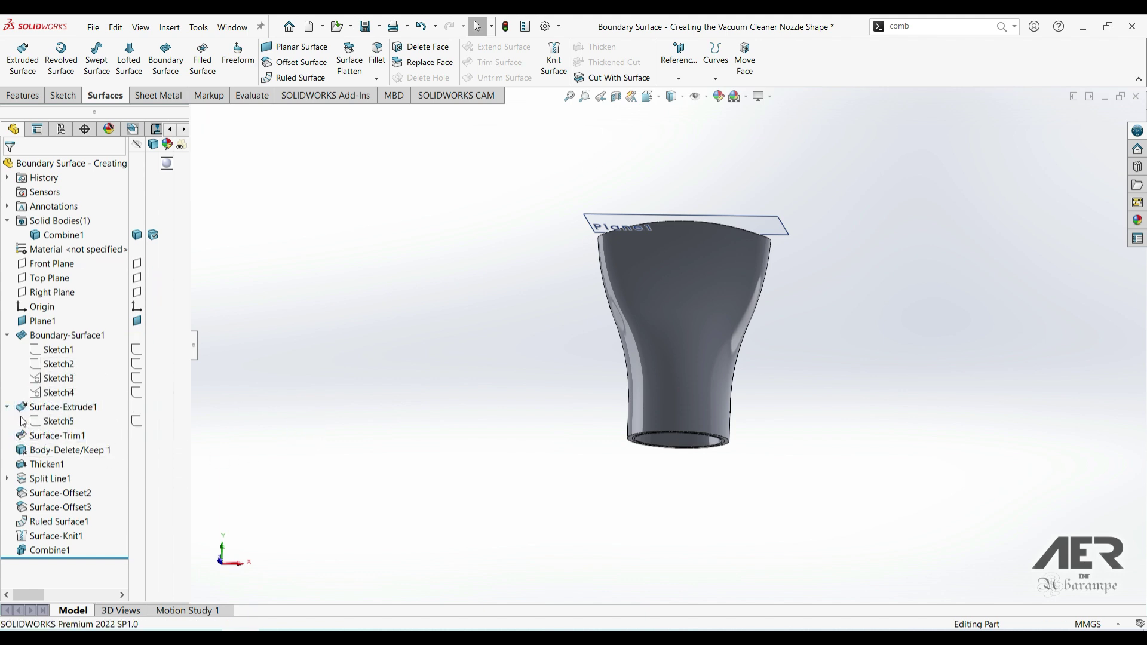
left_click(39, 422)
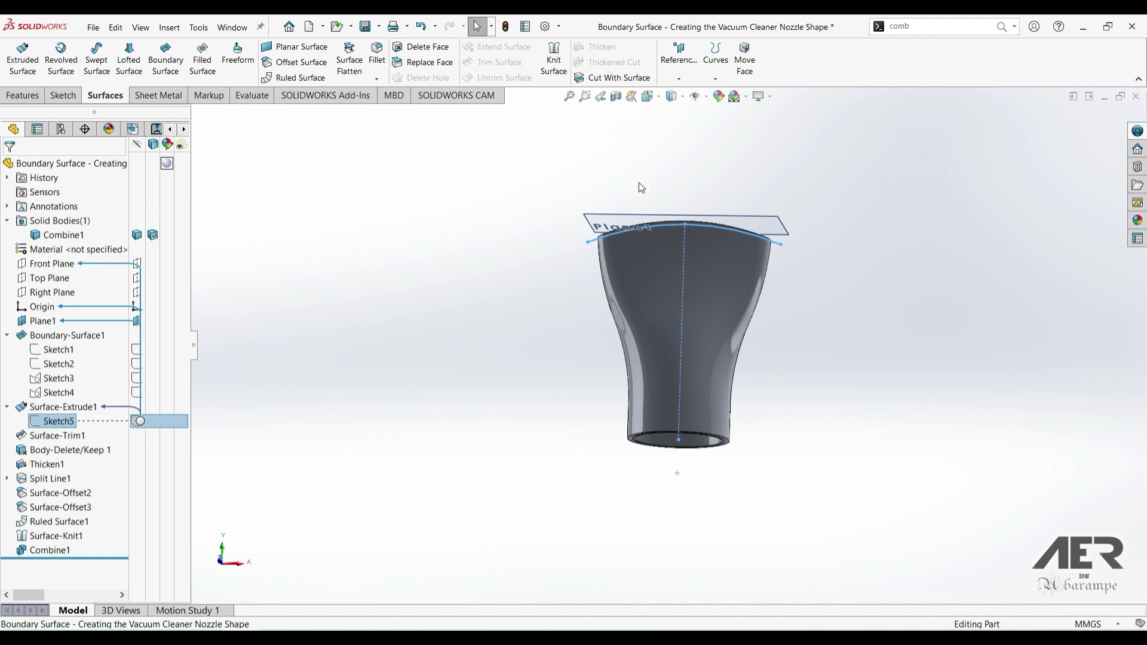
middle_click_drag(641, 188, 682, 236)
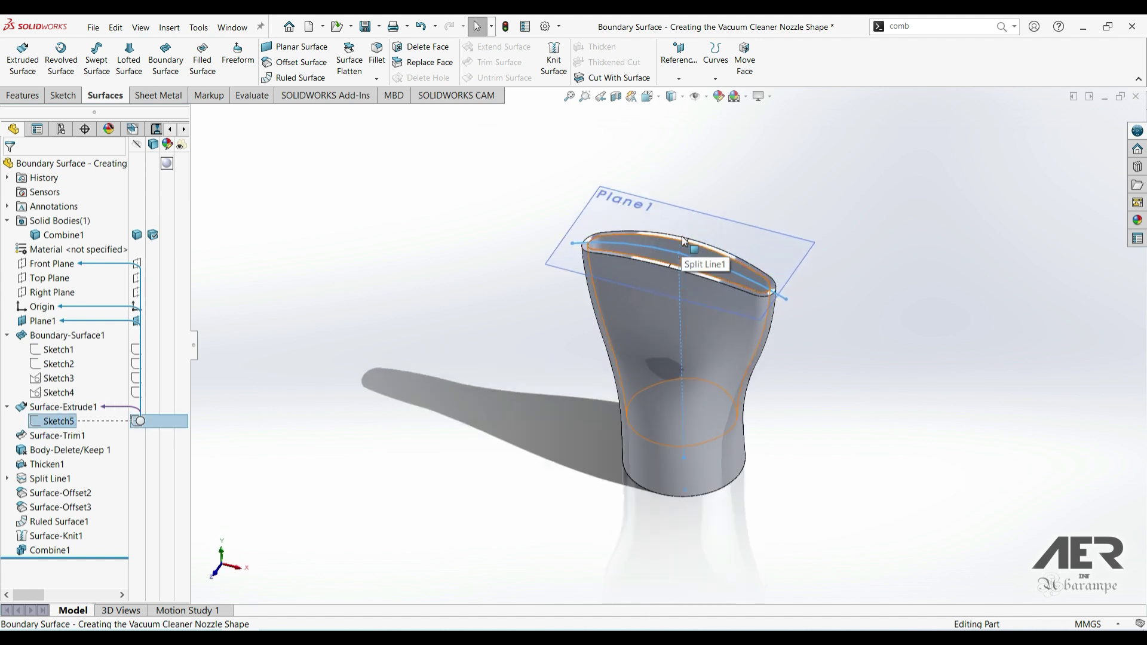
scroll(681, 245, "down", 4)
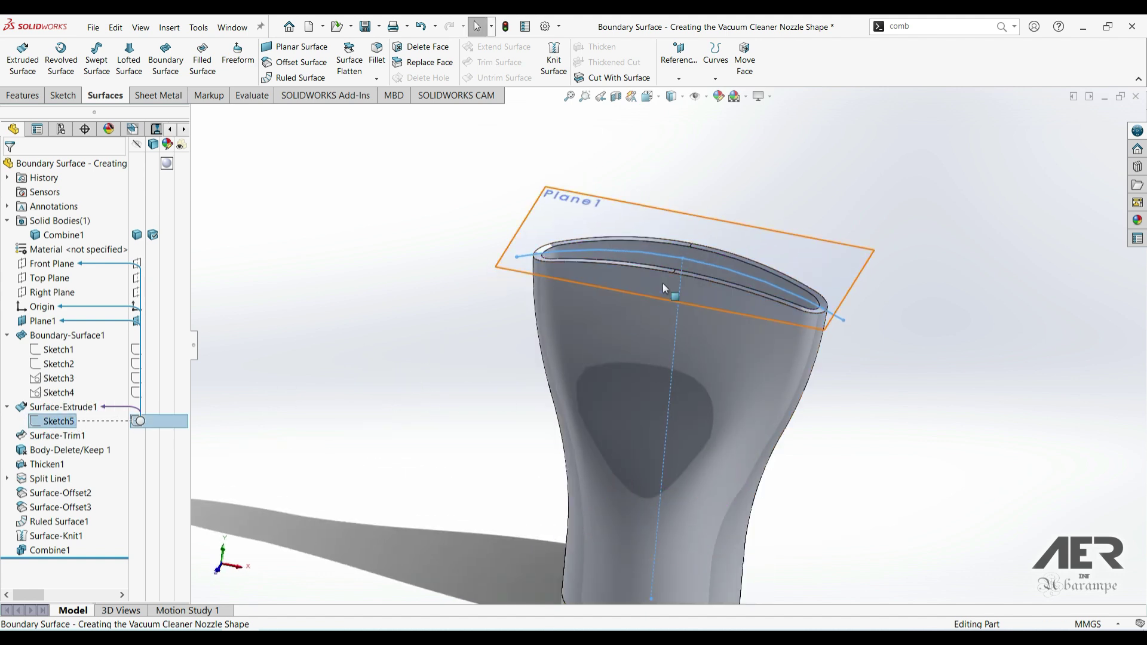
middle_click_drag(645, 435, 614, 371)
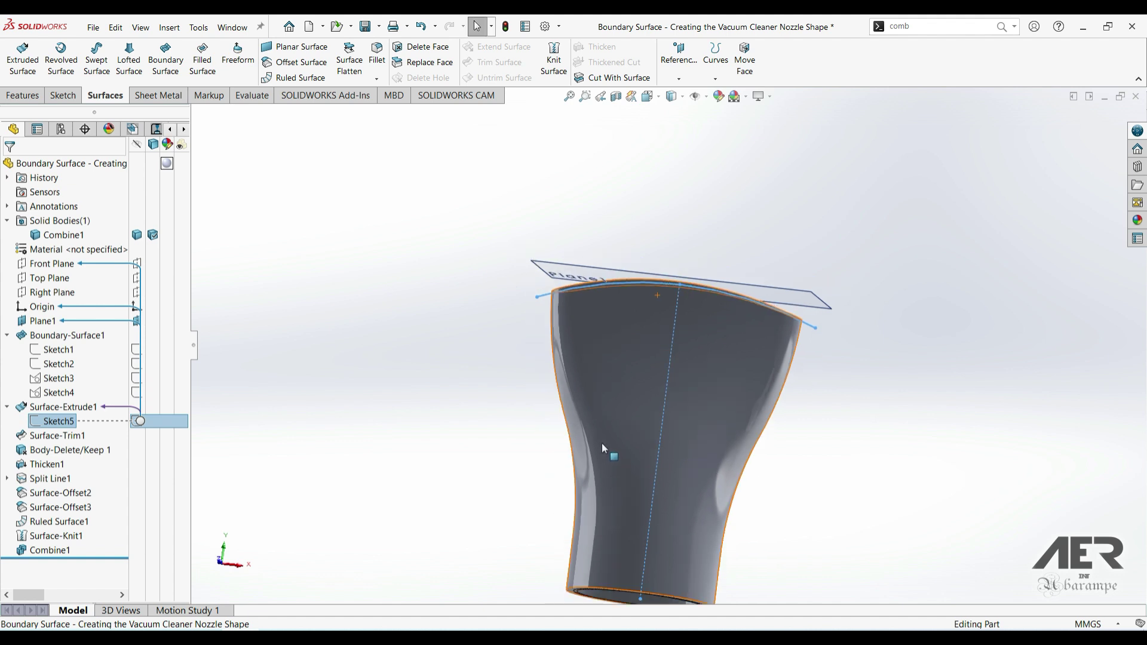
middle_click_drag(602, 448, 594, 522)
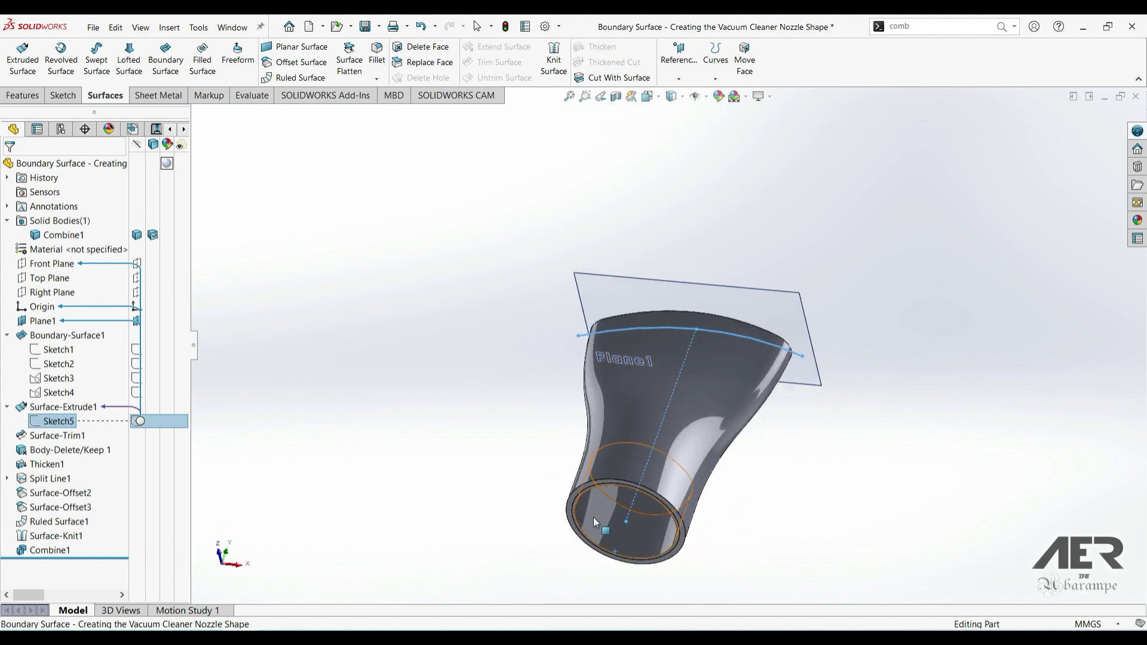
scroll(642, 525, "down", 3)
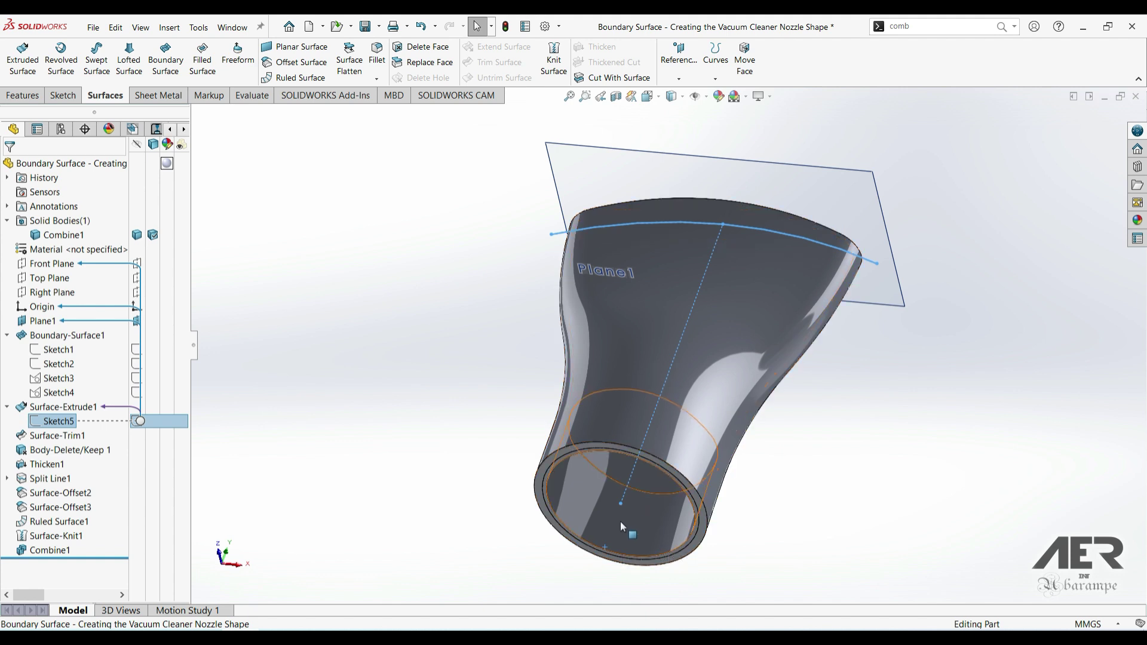
middle_click_drag(623, 495, 588, 511)
left_click(732, 236)
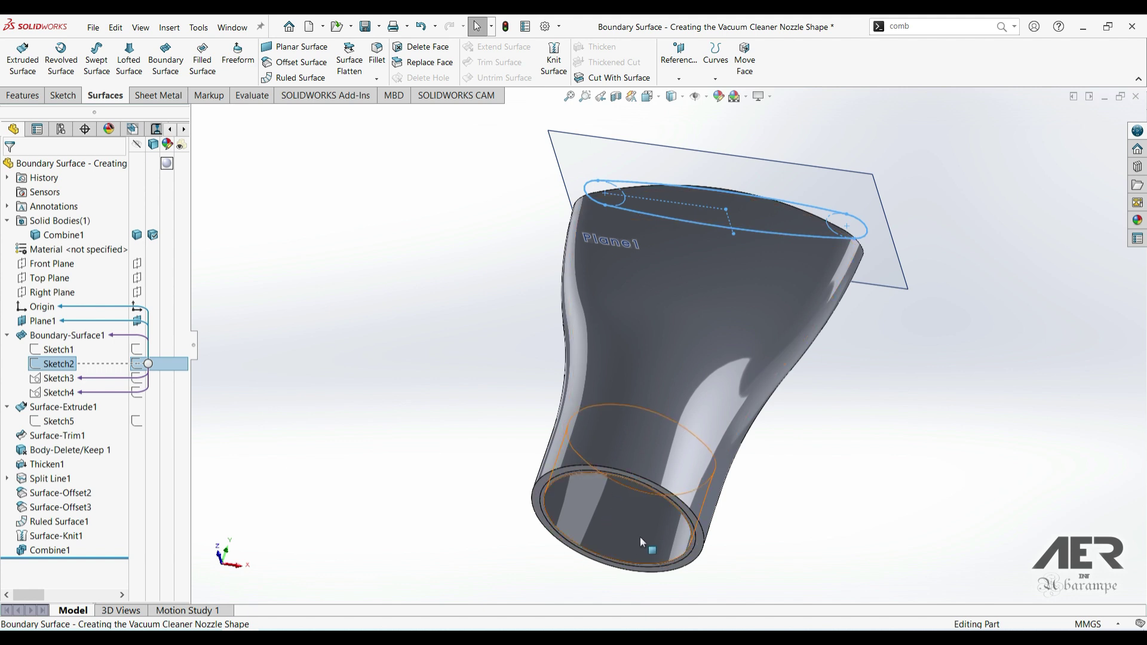
middle_click_drag(608, 524, 608, 478)
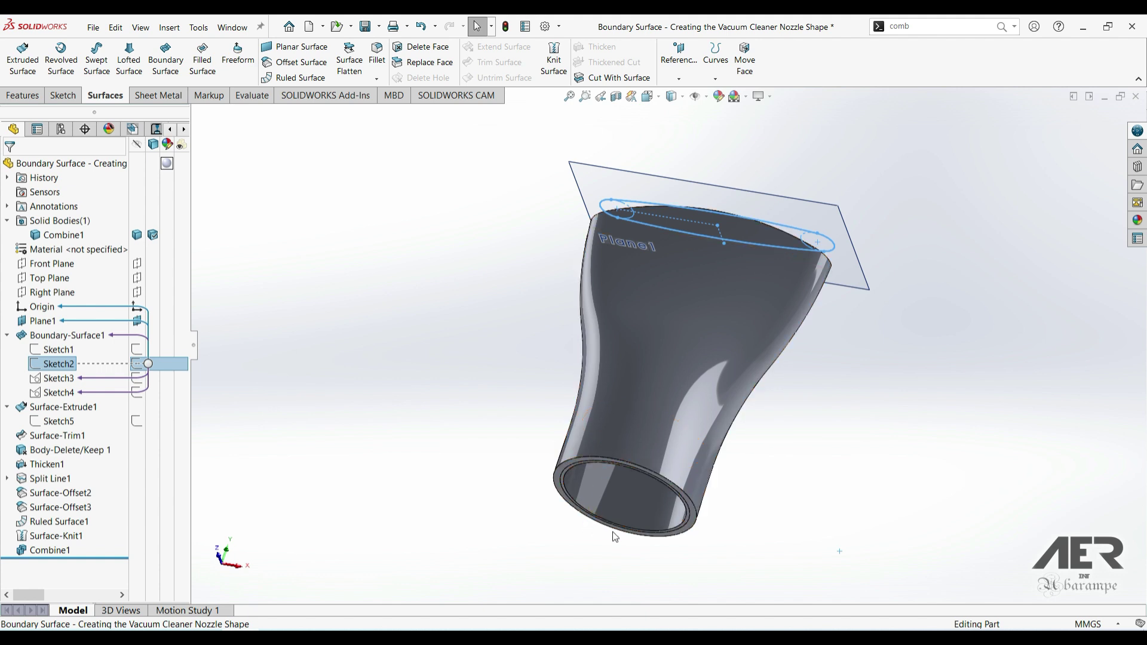
scroll(619, 485, "down", 2)
middle_click_drag(625, 496, 607, 429)
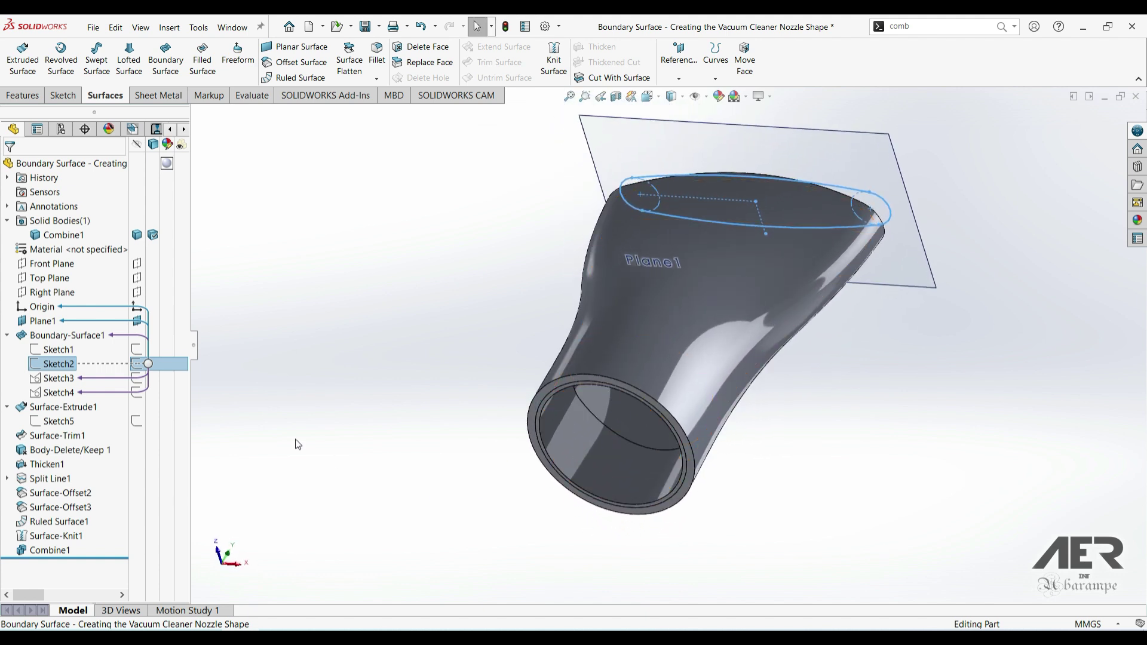
left_click(60, 522)
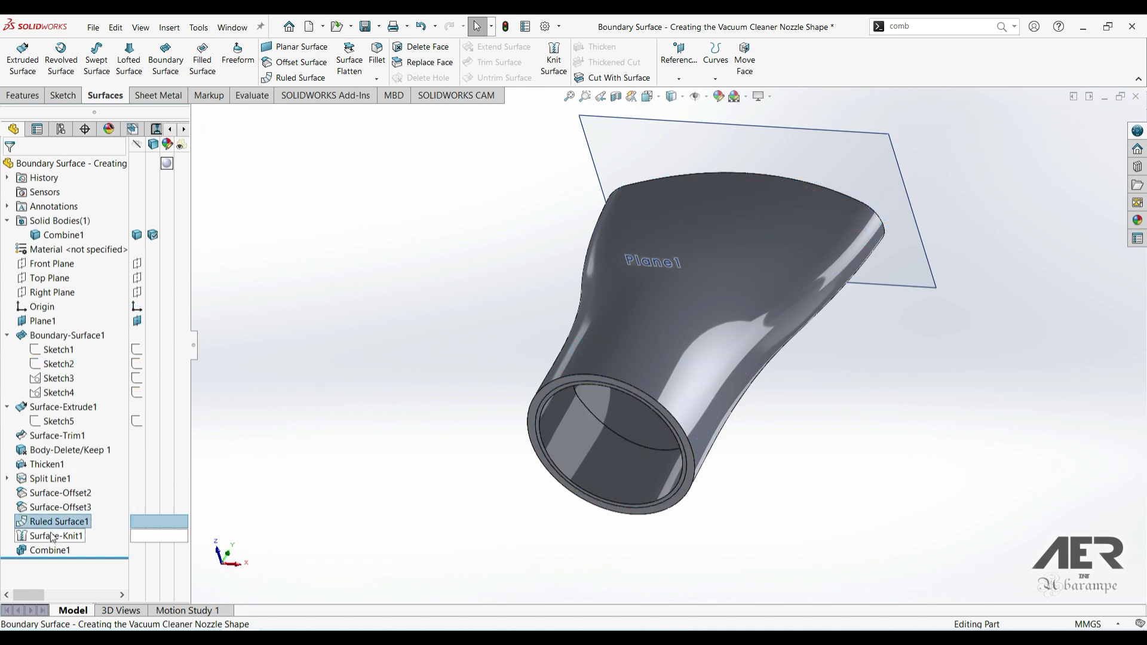
left_click(156, 536)
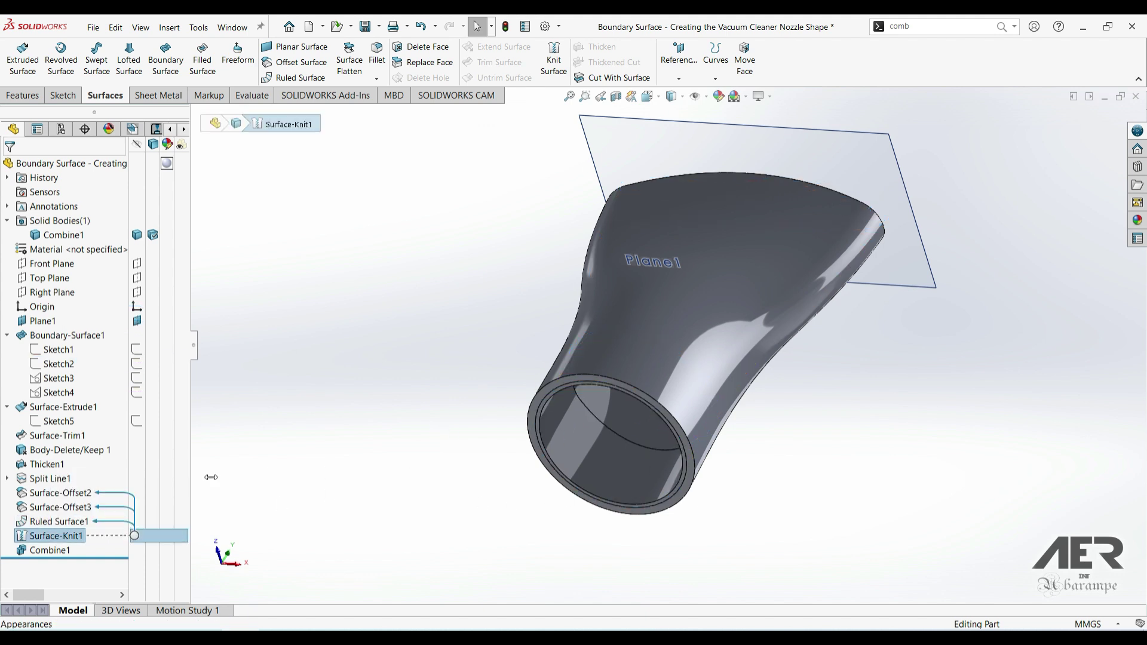
left_click(51, 550)
left_click(478, 341)
key("ctrl+1")
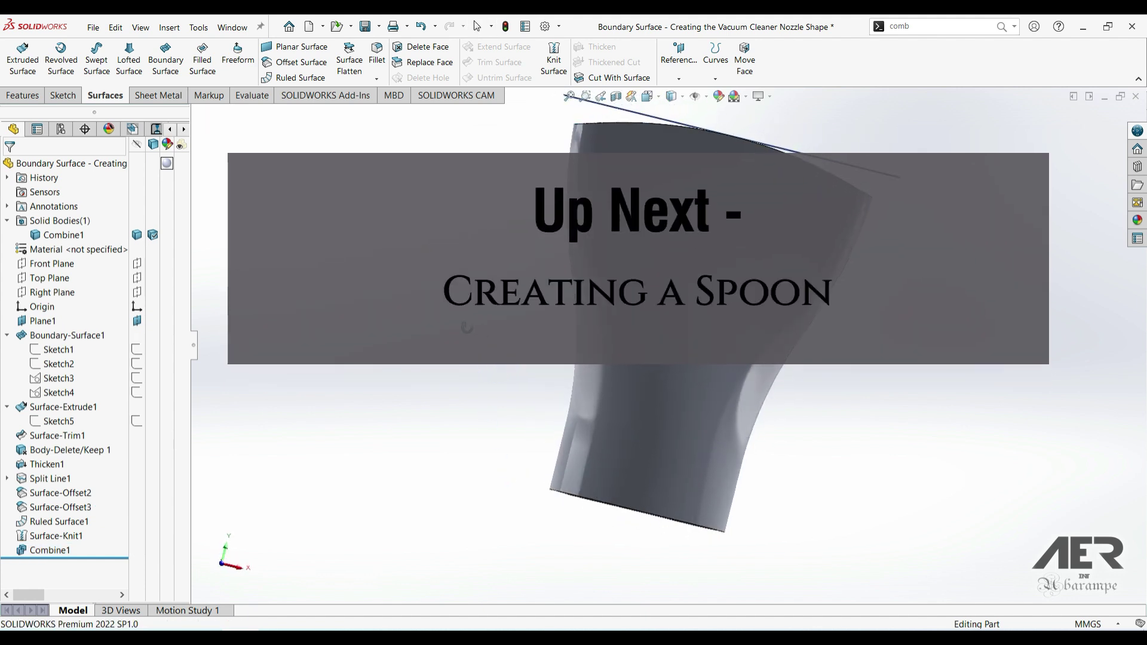
middle_click_drag(431, 358, 558, 402)
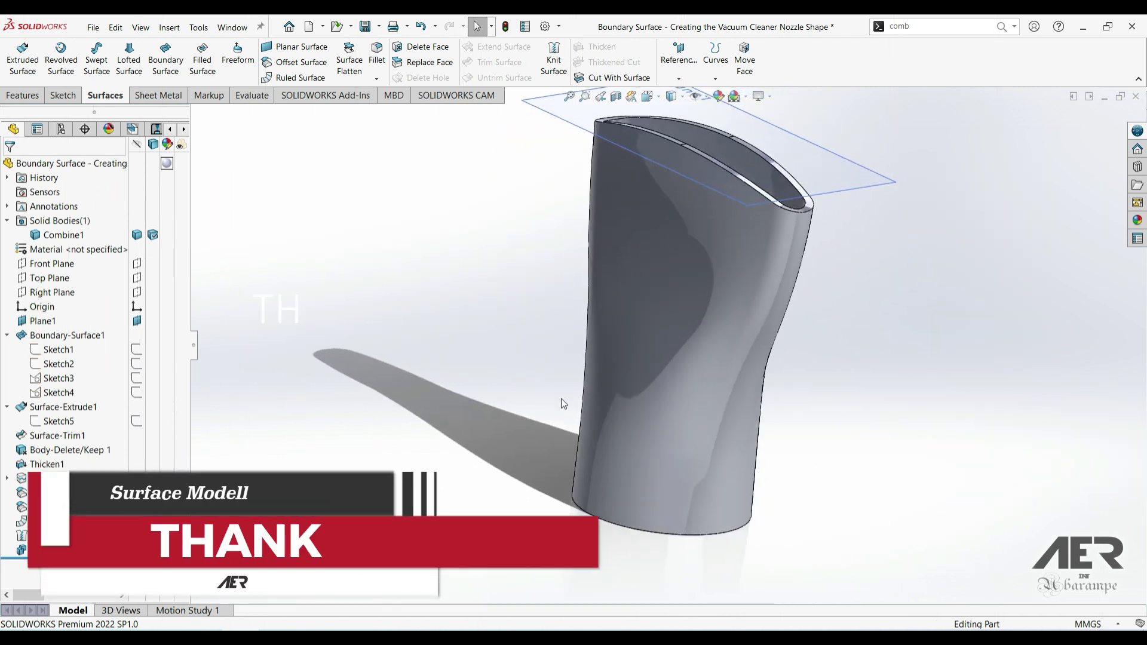